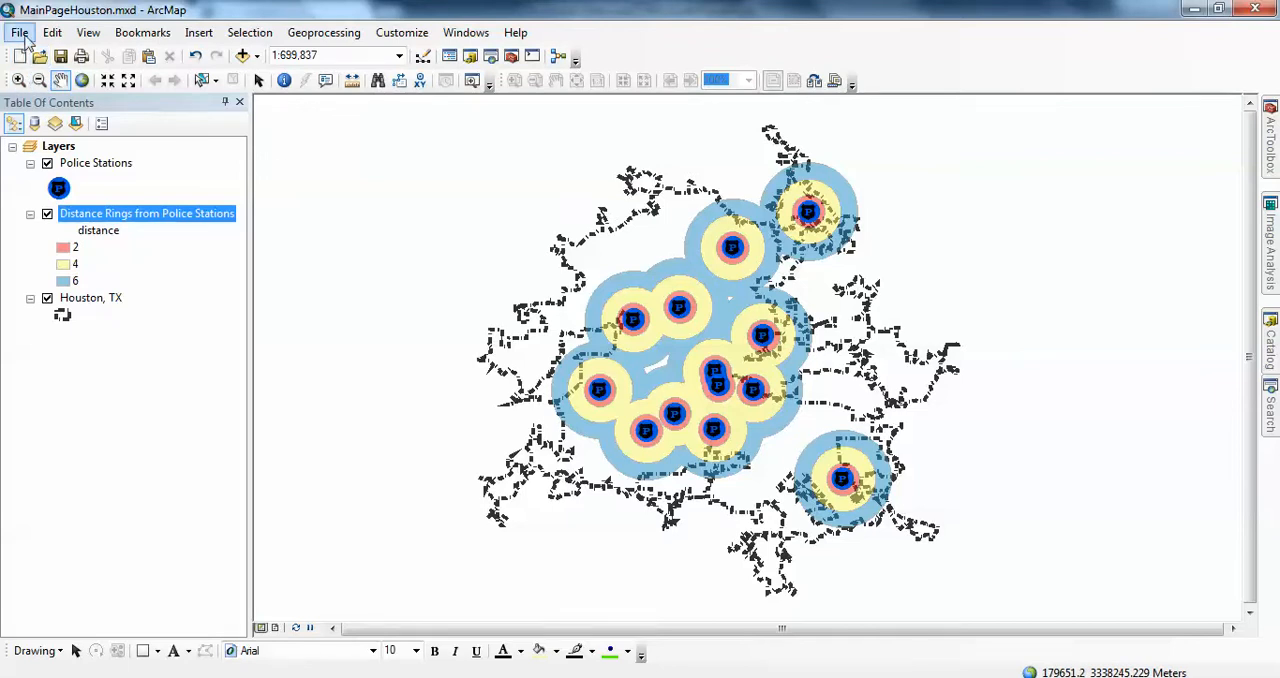
Step: Start publishing the map as a service named MainPageHouston2 on My Hosted Services (Briar Woods High School GIS)
left_click(21, 33)
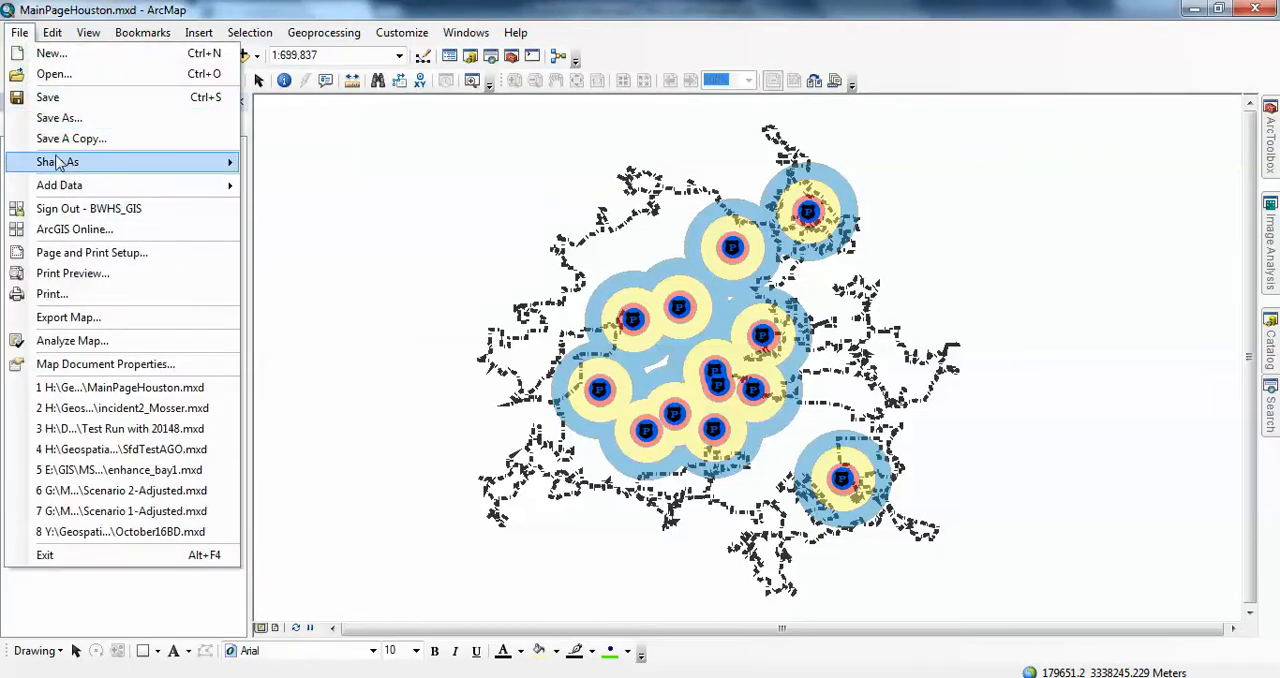
mouse_move(58, 166)
left_click(288, 185)
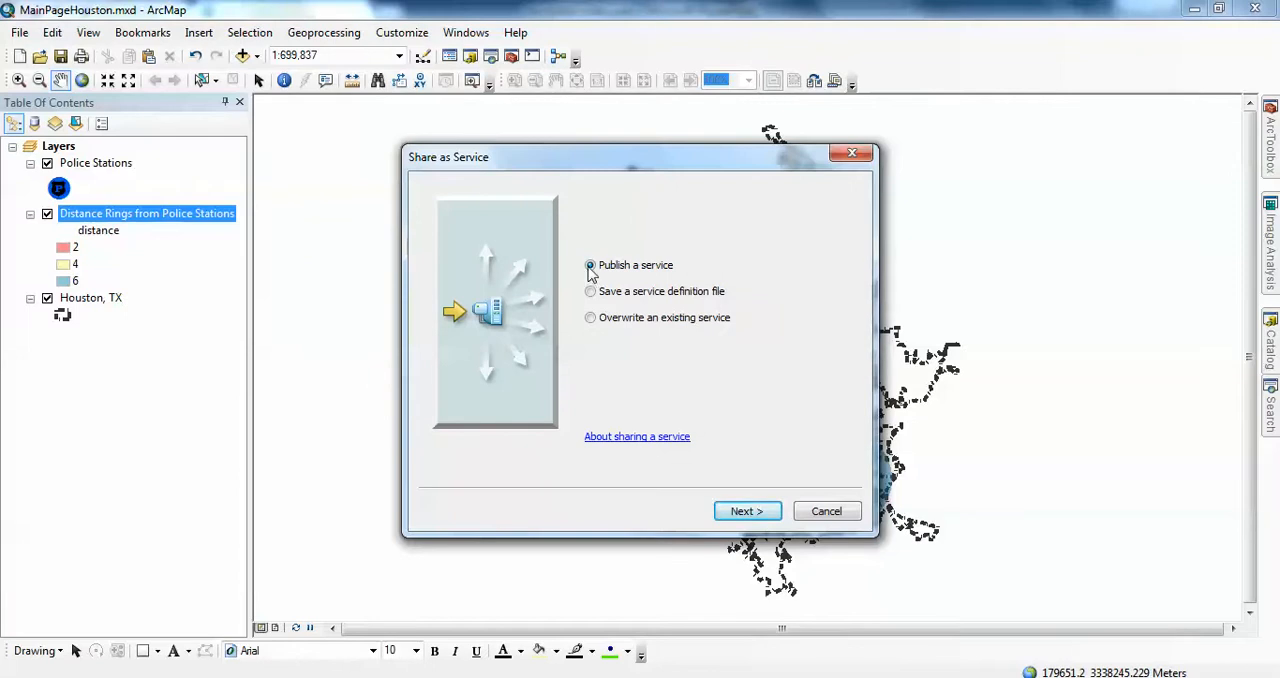
left_click(745, 511)
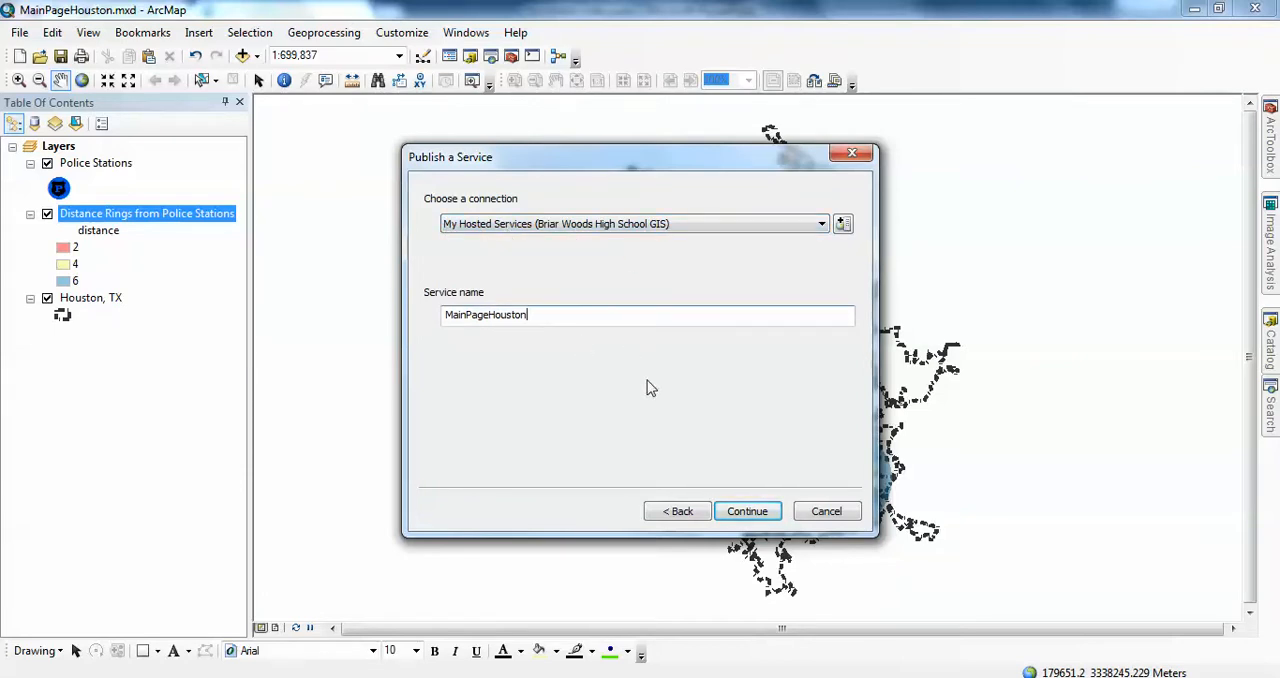
left_click(766, 513)
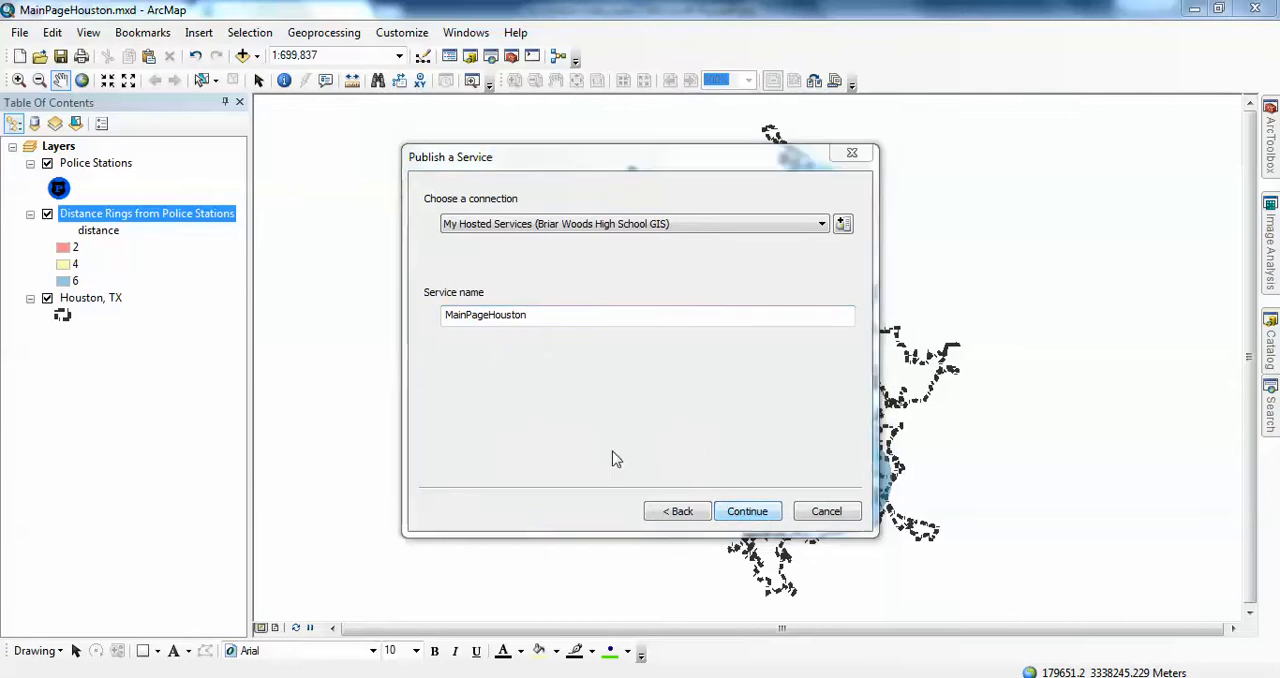
left_click(711, 437)
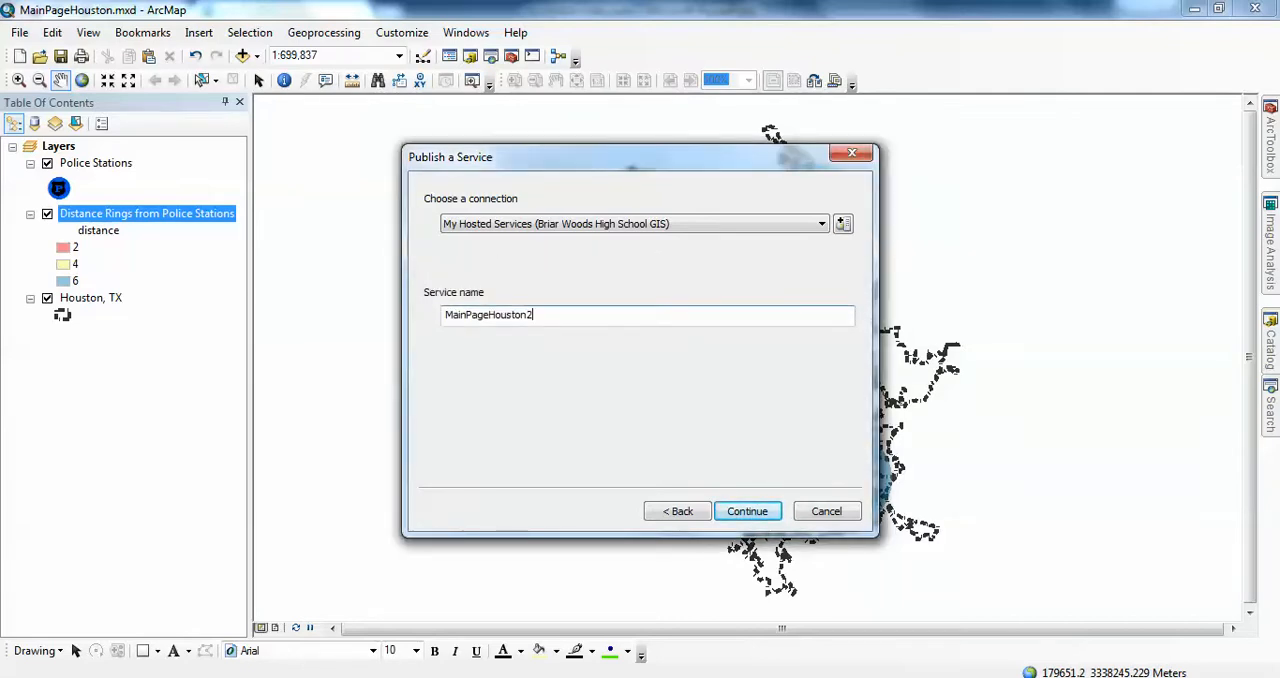
left_click(748, 511)
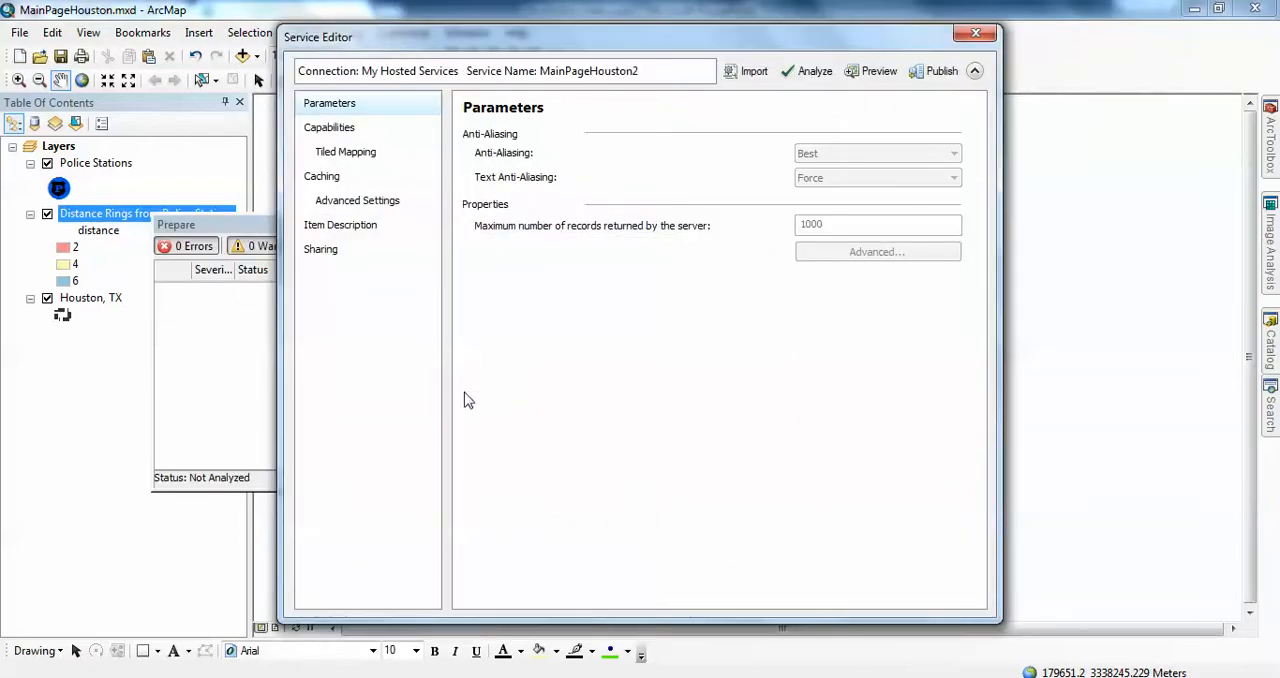
Step: Enable the Feature Access capability for the service and disable Tiled Mapping
left_click(326, 129)
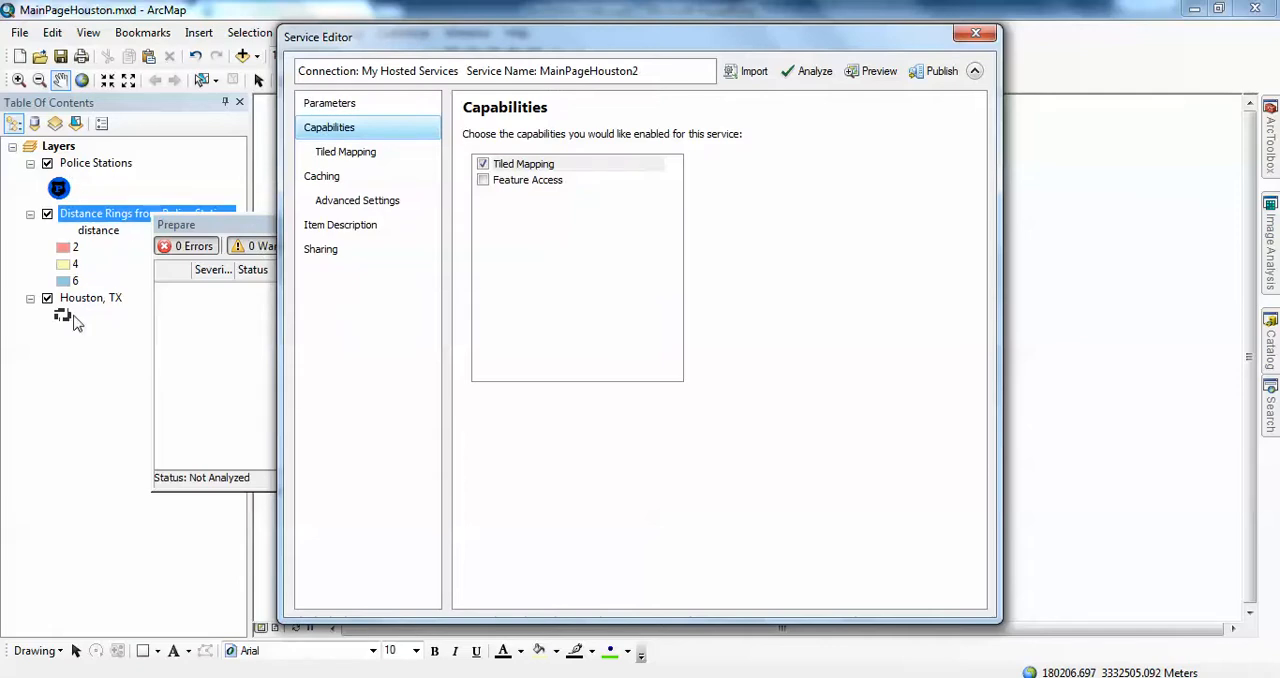
left_click(483, 182)
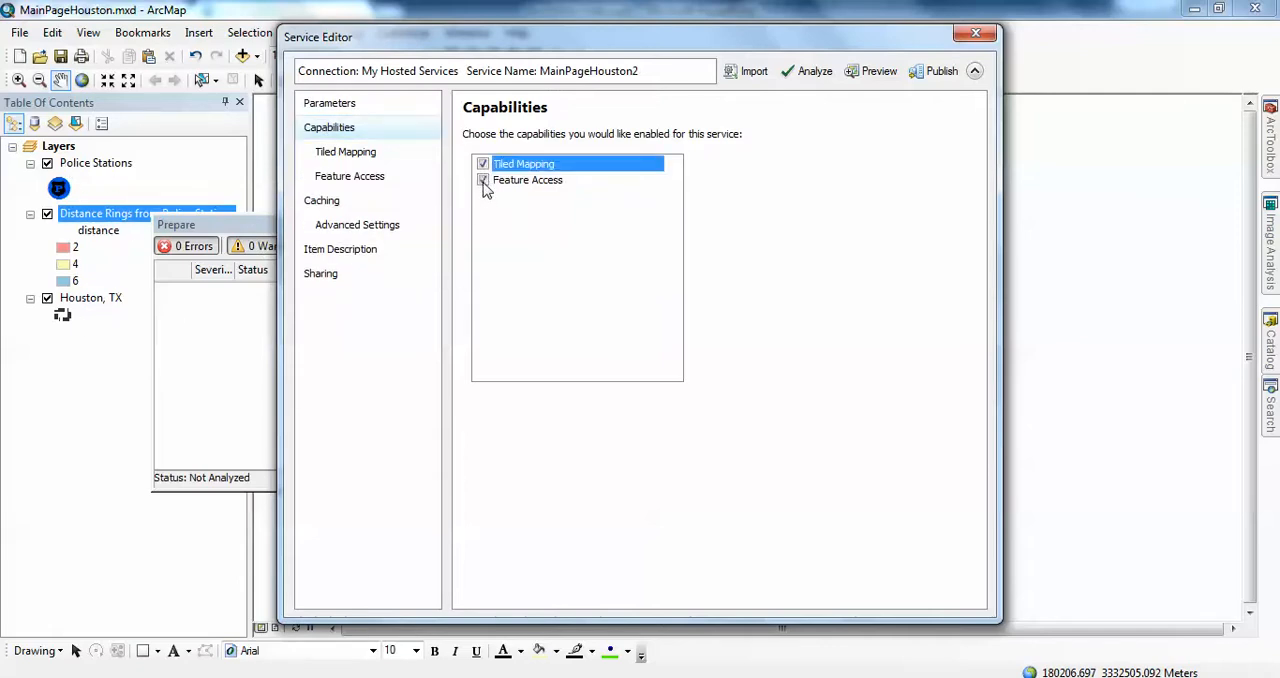
left_click(483, 165)
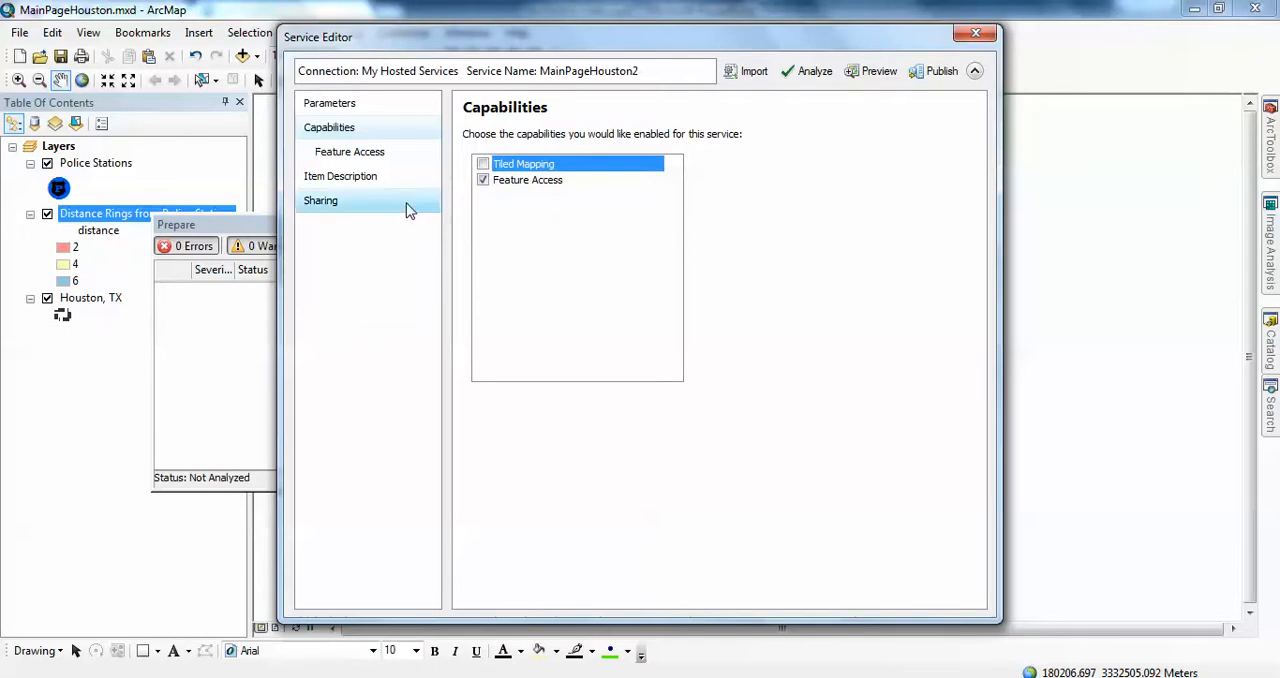
Step: Review the service's item description and available tags, and analyze the service for publishing issues
left_click(348, 180)
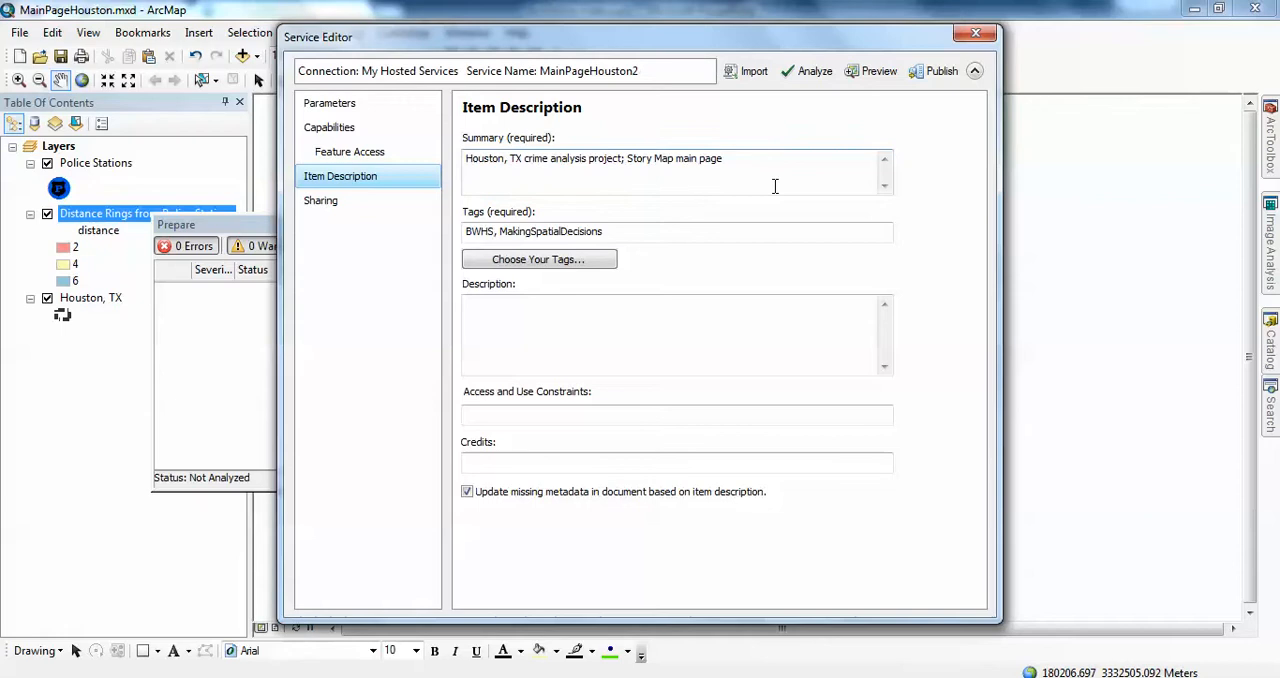
left_click(496, 263)
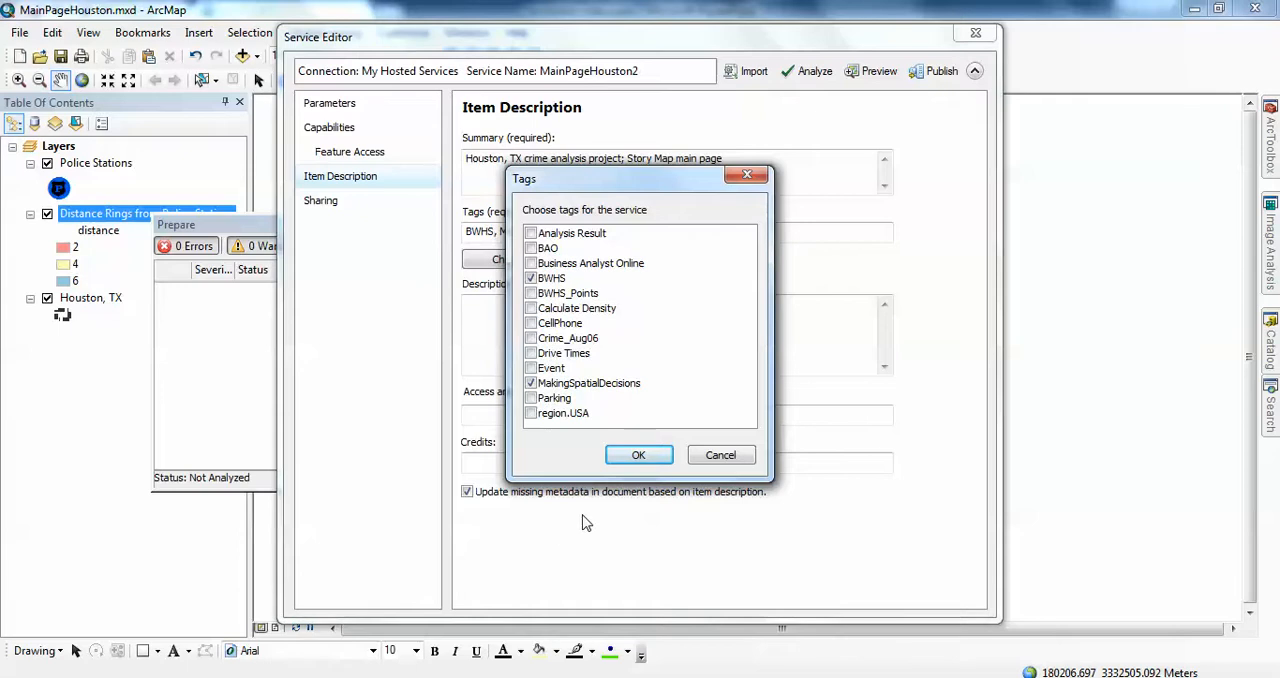
left_click(720, 455)
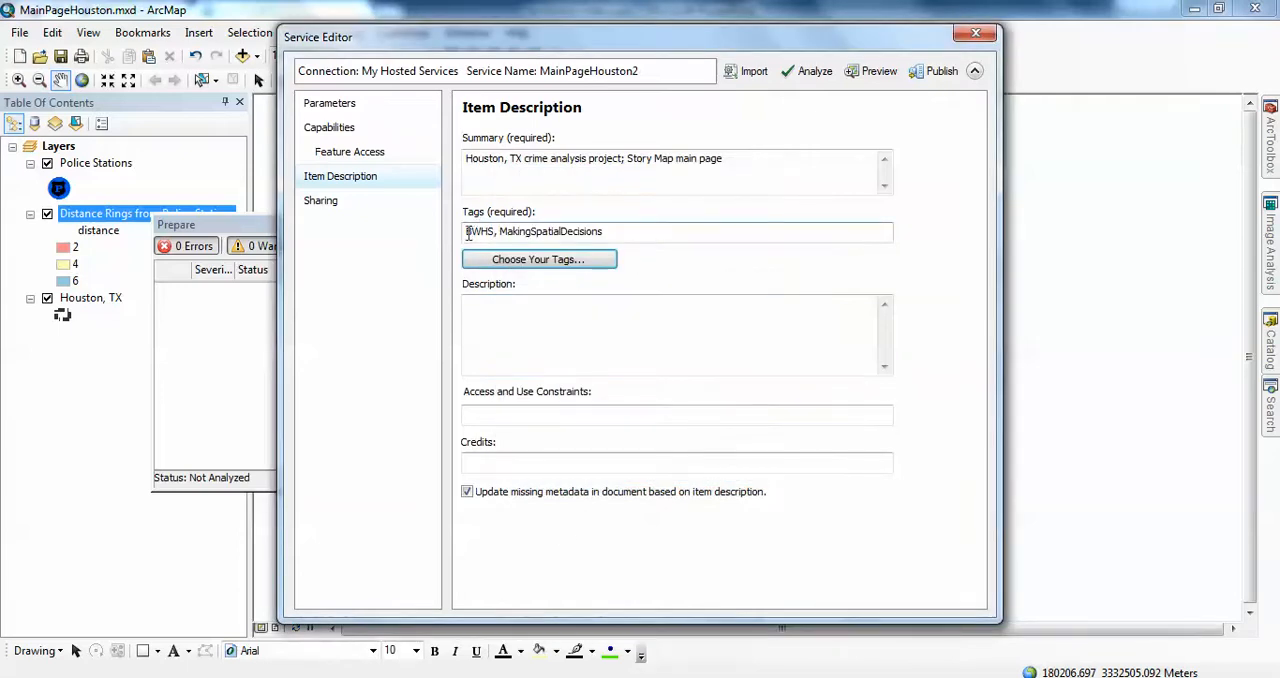
left_click(494, 232)
type(",")
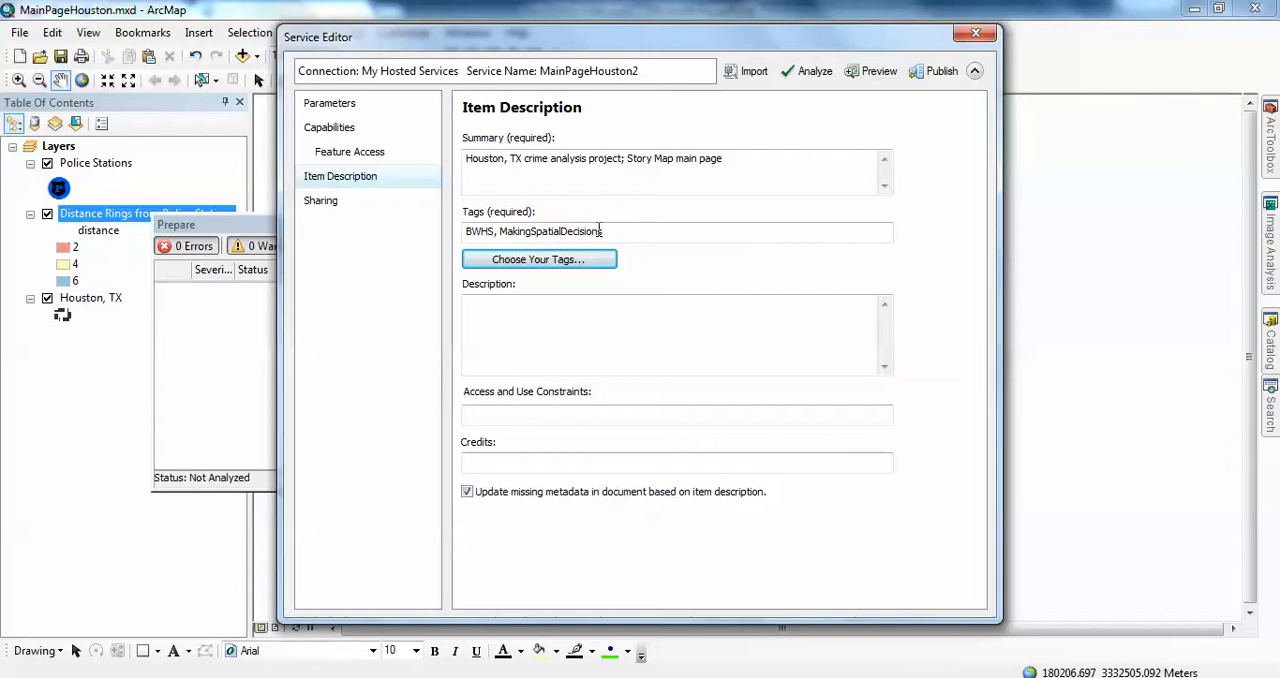
left_click(810, 80)
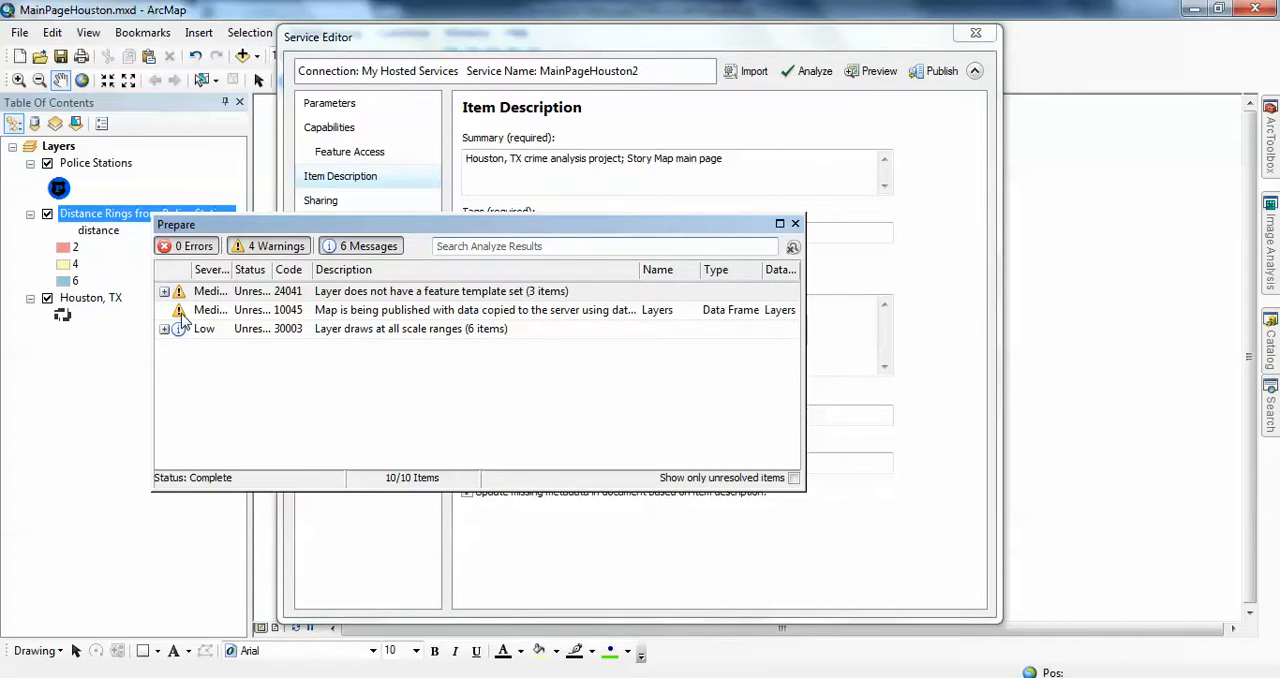
left_click(795, 224)
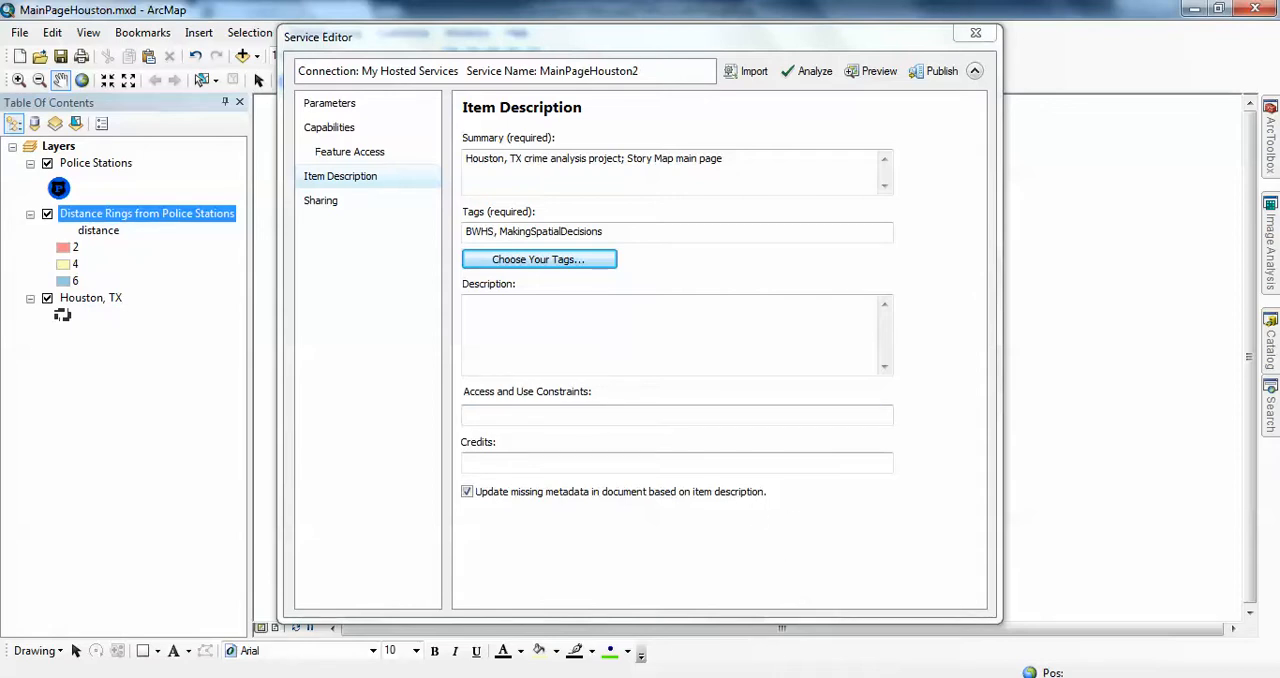
Step: Switch to Chrome, open arcgis.com and sign in with the organization account's username
mouse_move(316, 677)
left_click(414, 606)
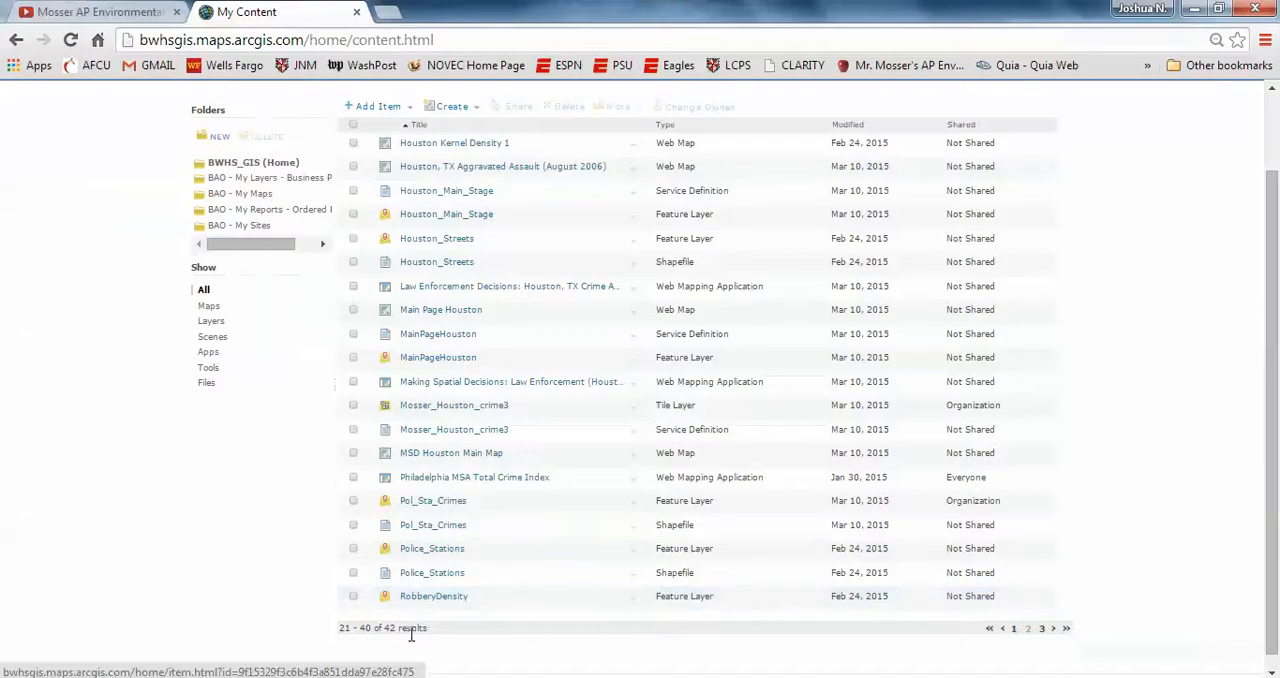
left_click(286, 39)
type("arcgis.com")
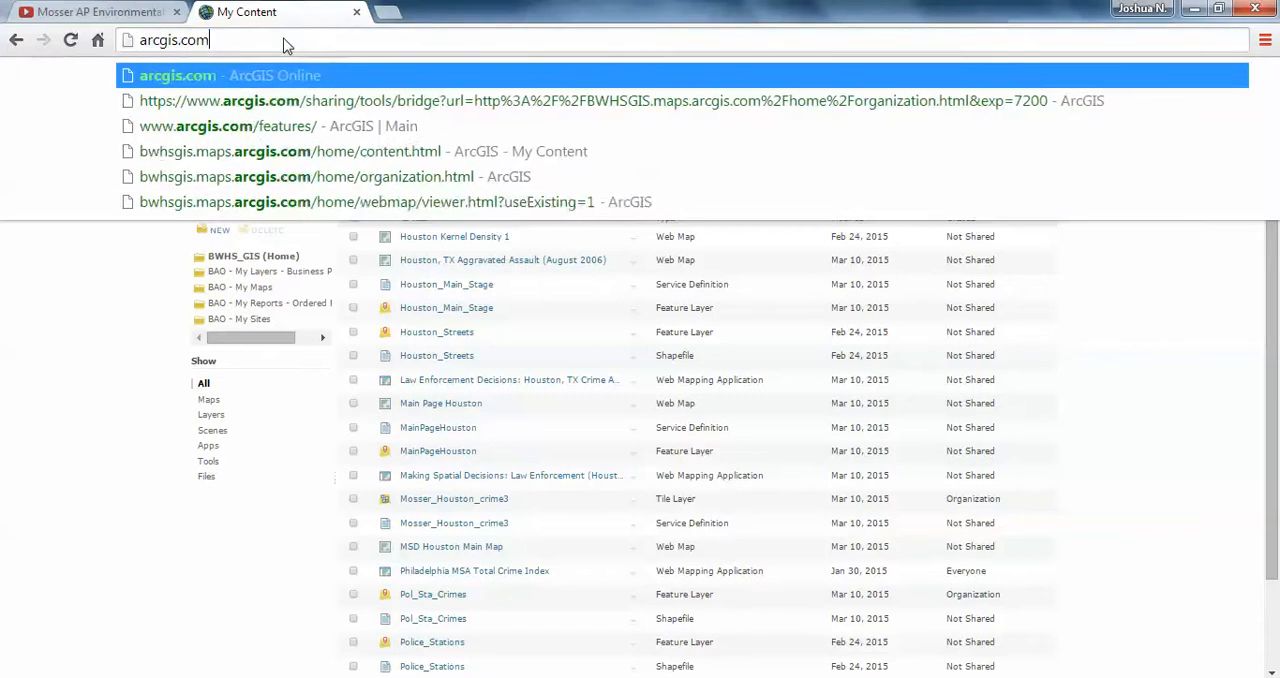
key("Return")
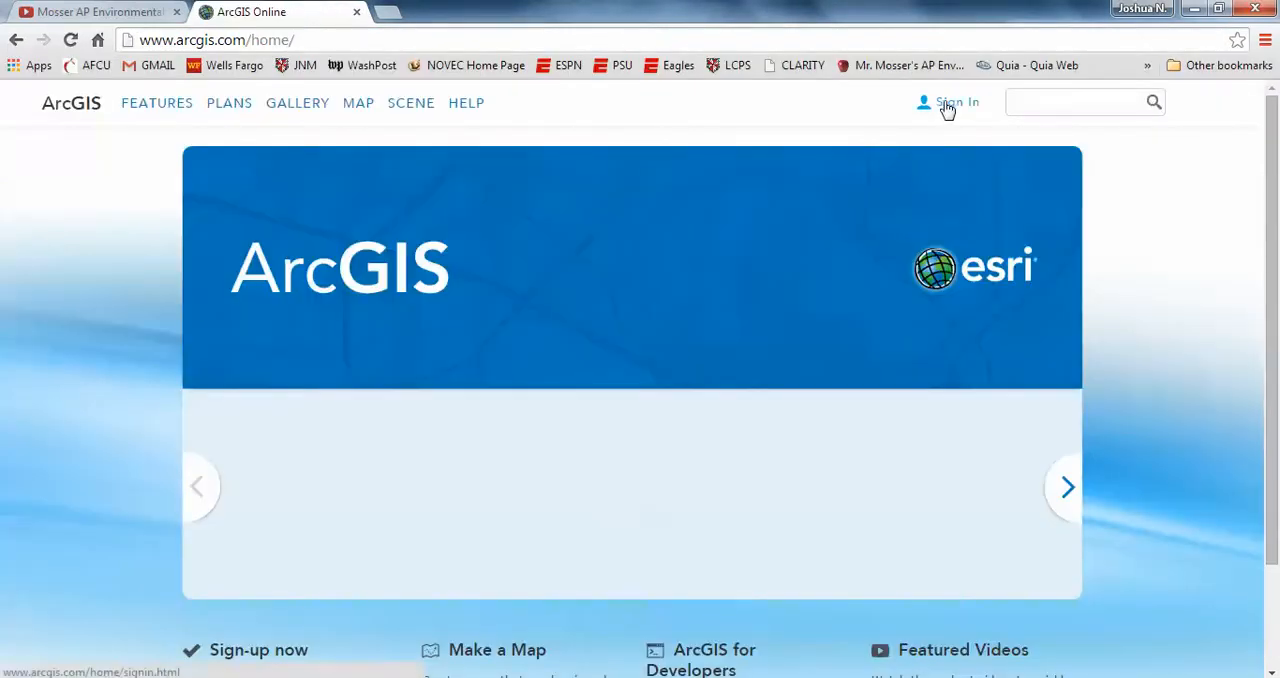
left_click(946, 107)
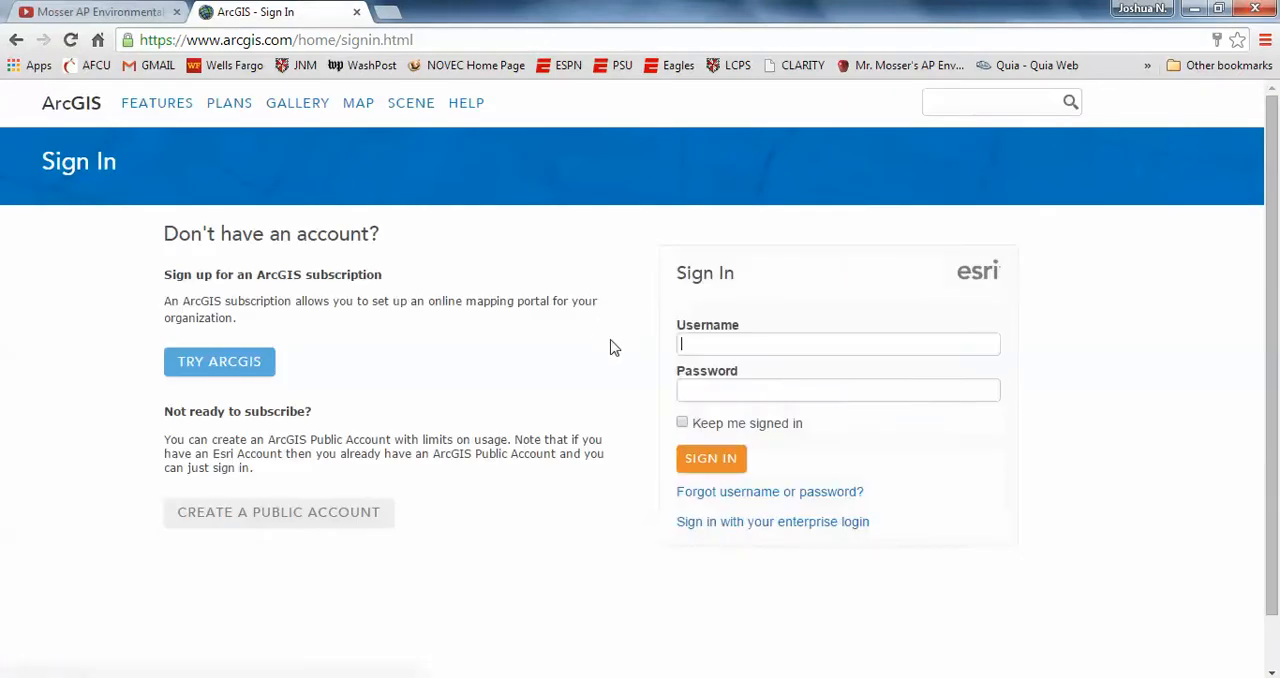
type("BWHS_GIS")
key("Return")
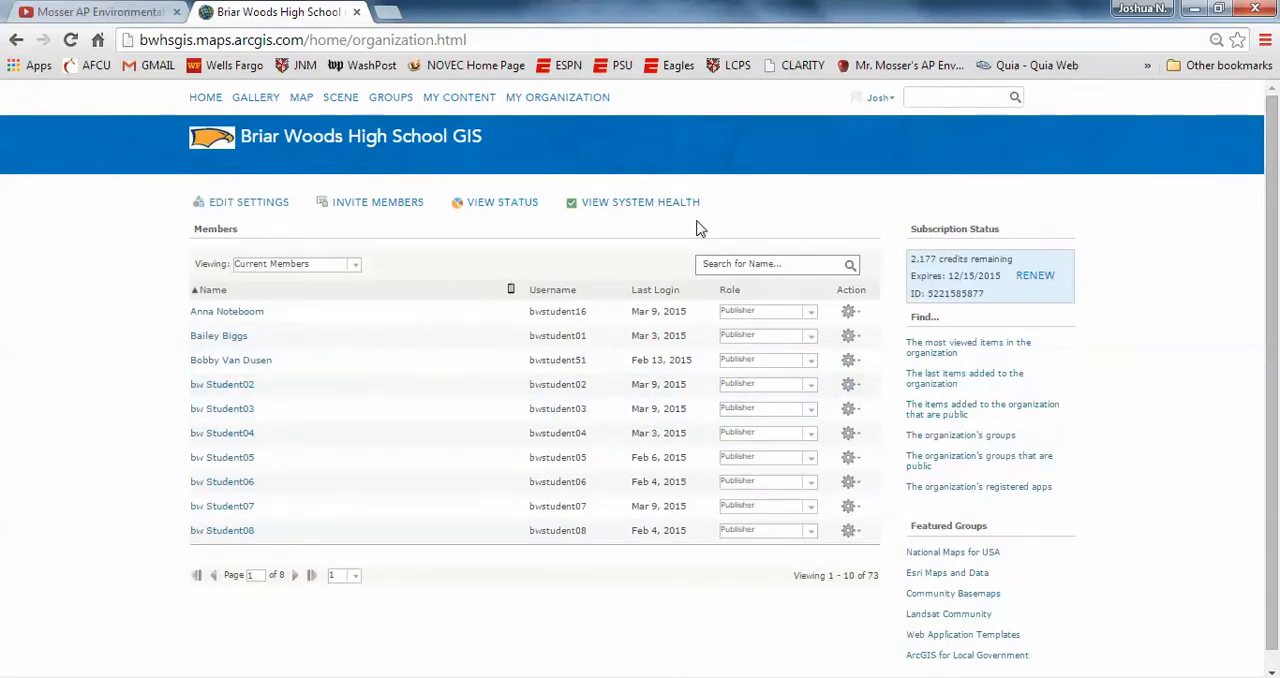
Step: Add the MainPageHouston feature layer from My Content to a new web map
left_click(457, 97)
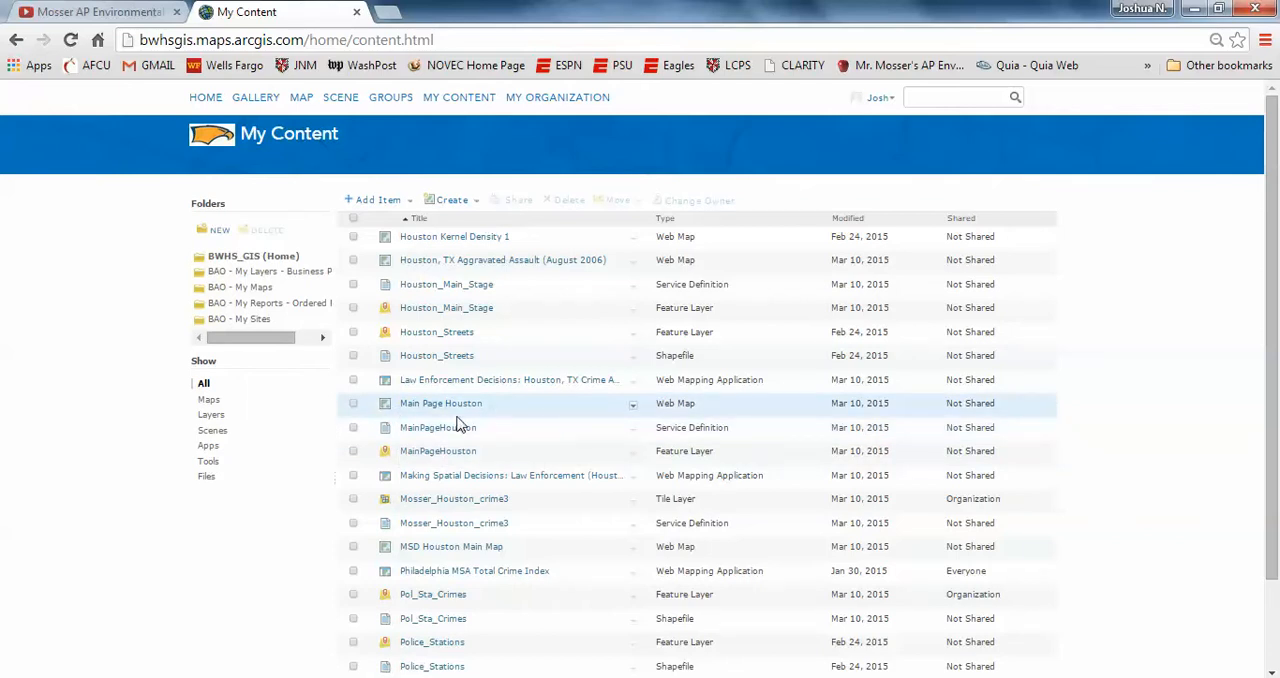
left_click(633, 429)
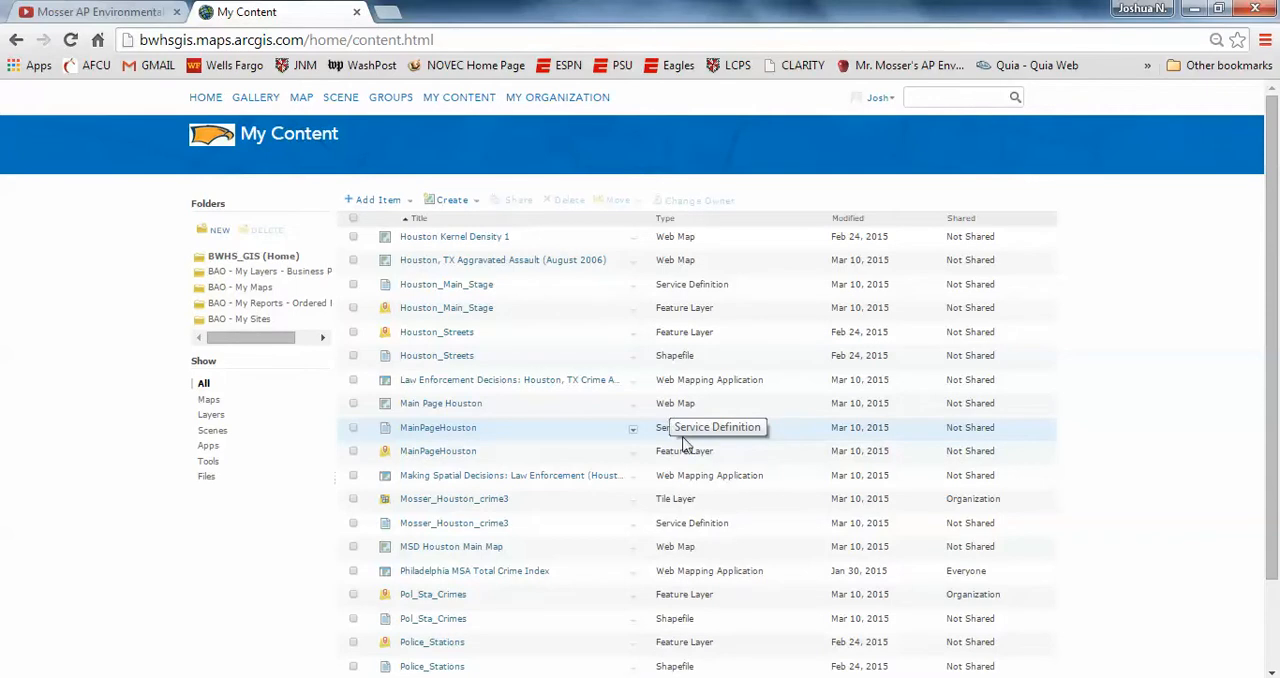
left_click(633, 455)
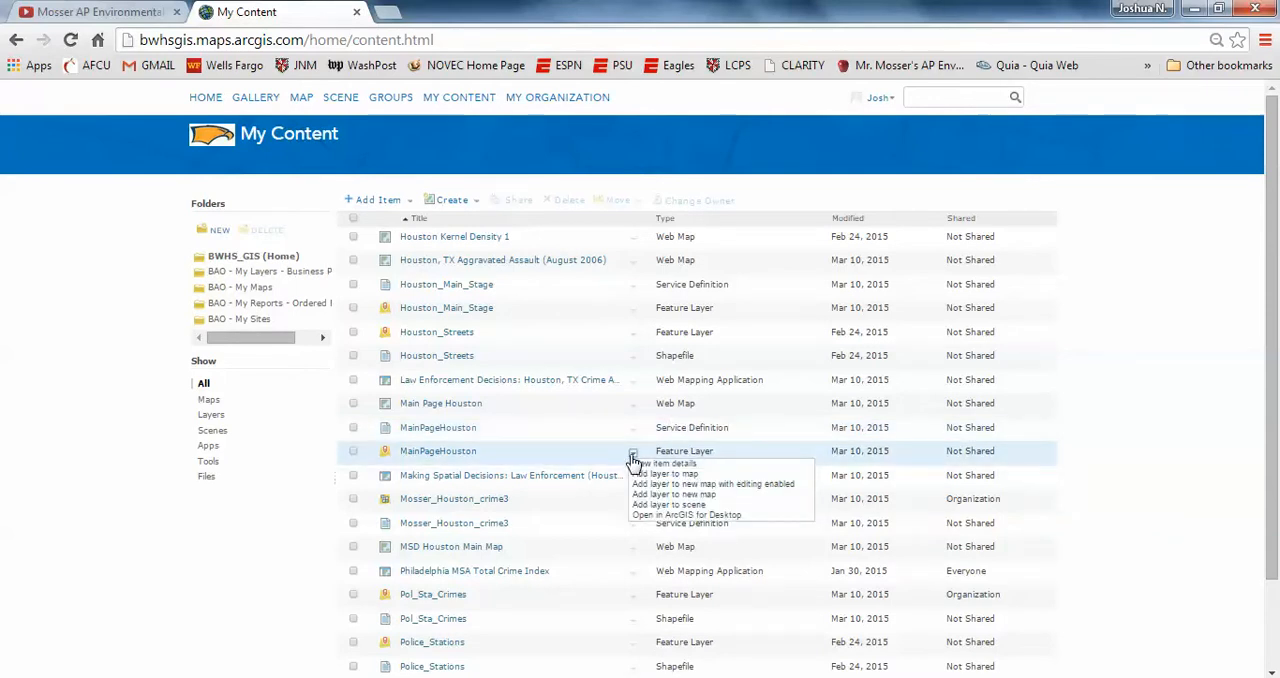
left_click(649, 494)
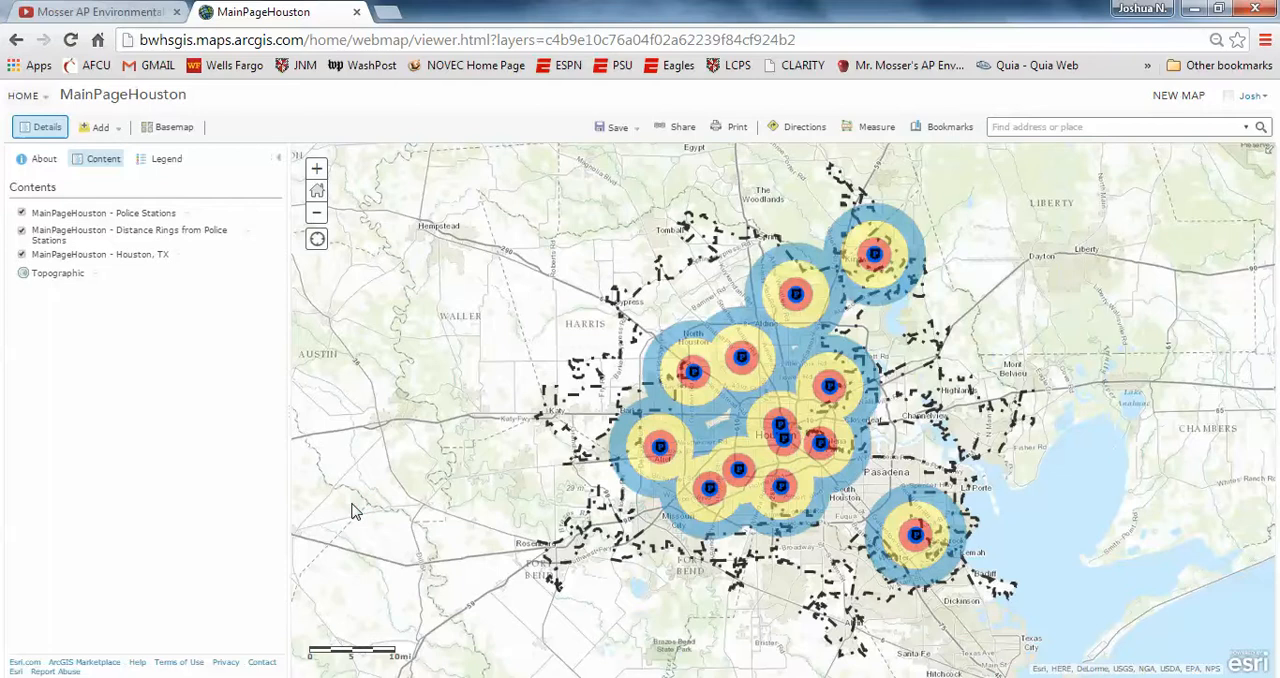
left_click_drag(683, 308, 578, 296)
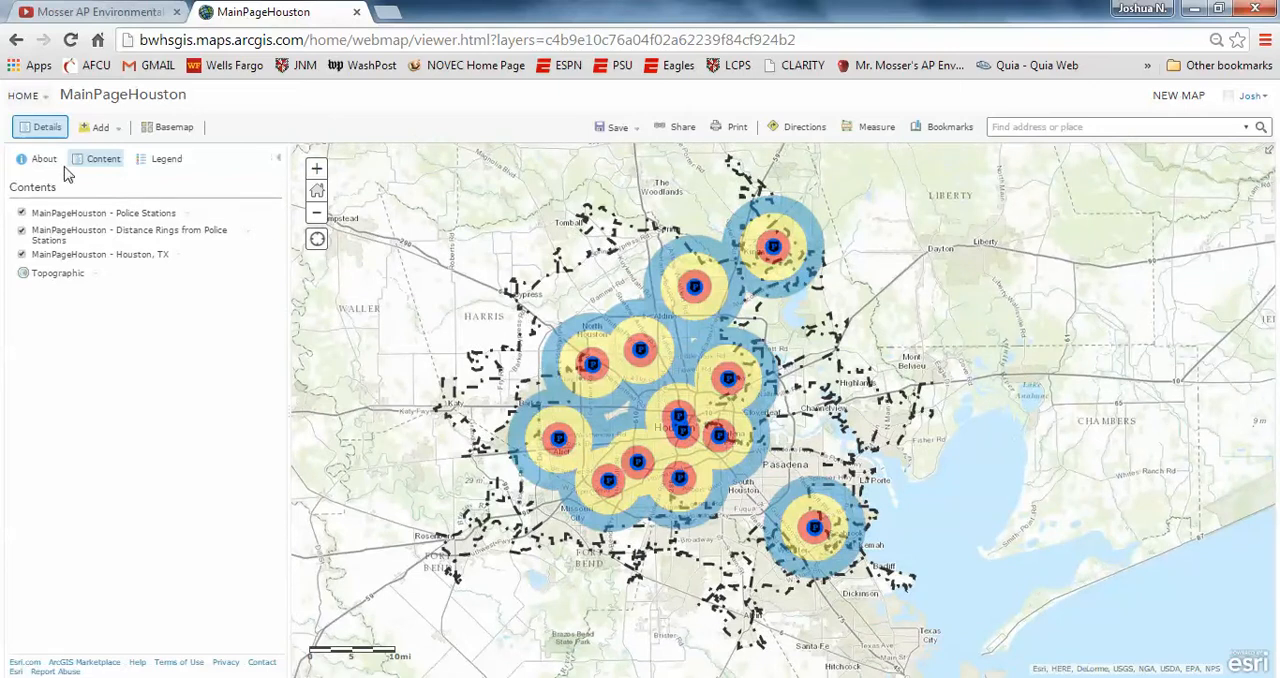
Step: Add the Pol_Sta_Crimes feature layer from My Content to the current map and move it above all other layers
left_click(42, 100)
left_click(36, 214)
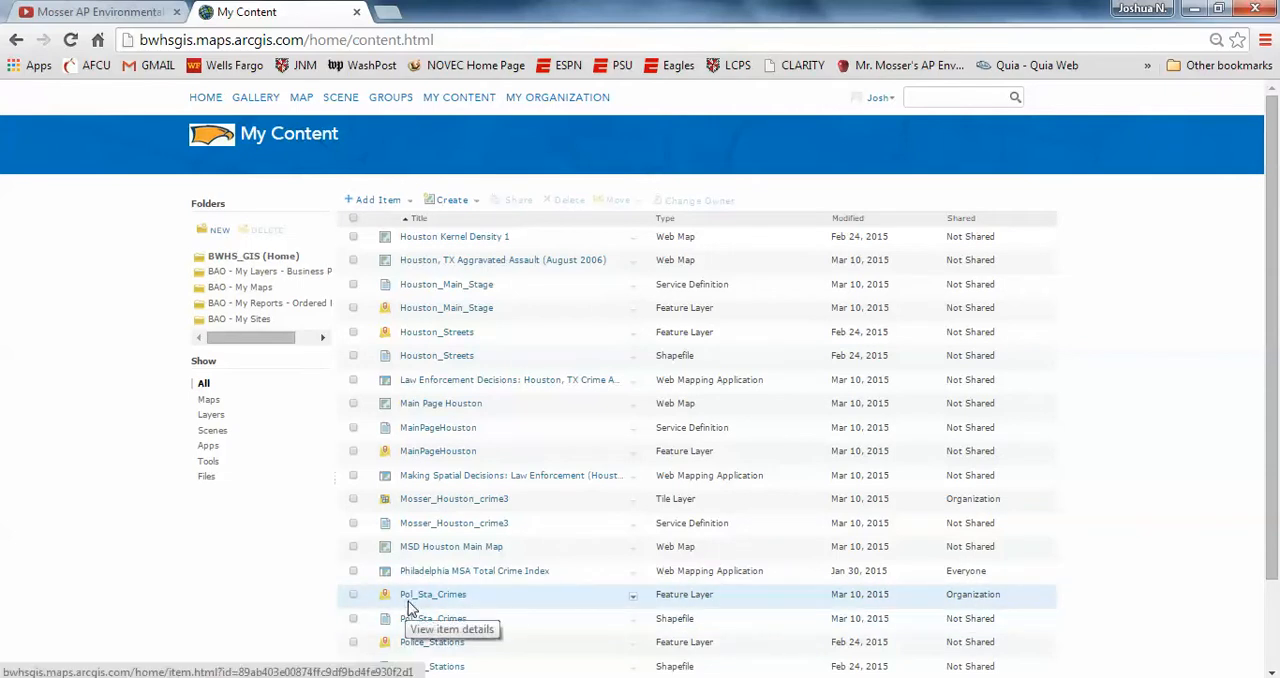
left_click(633, 596)
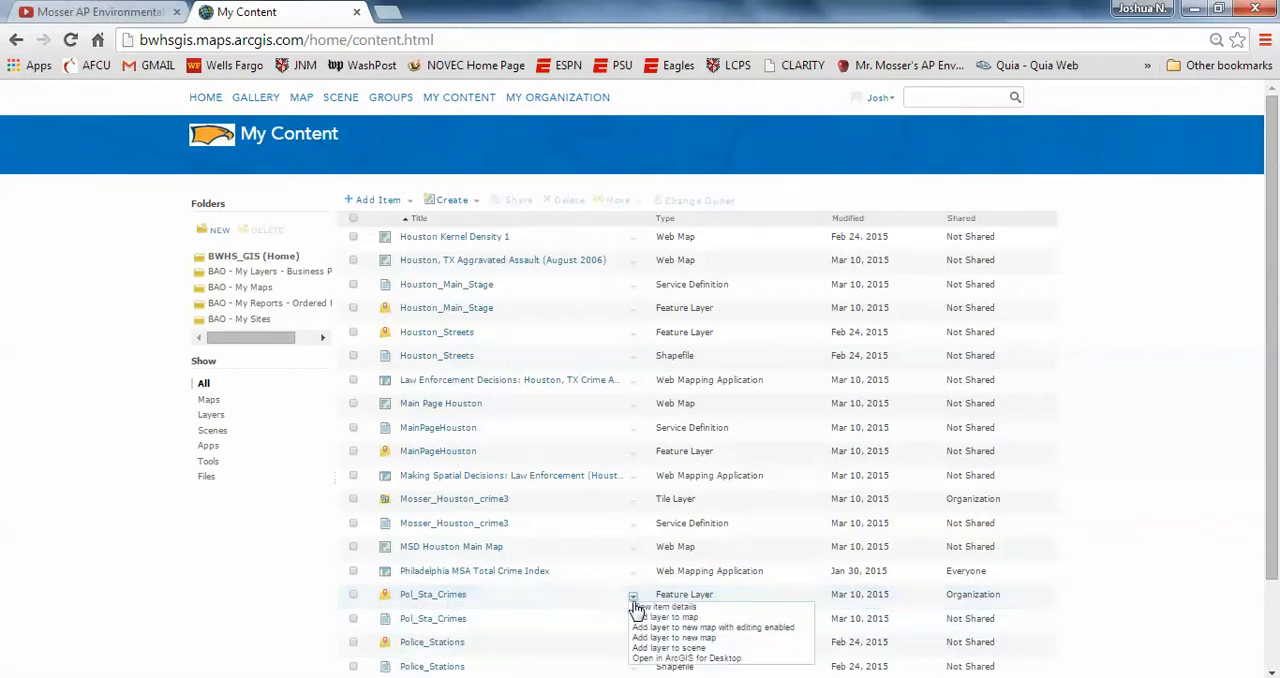
left_click(652, 619)
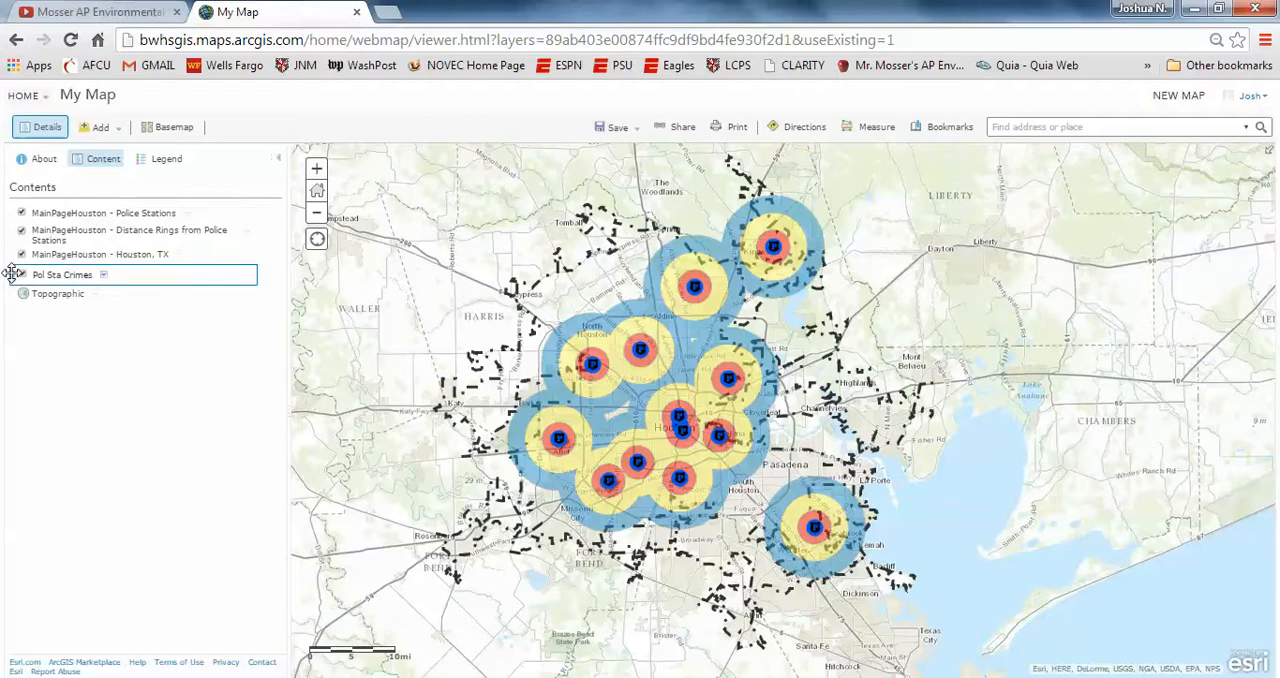
left_click_drag(12, 274, 14, 208)
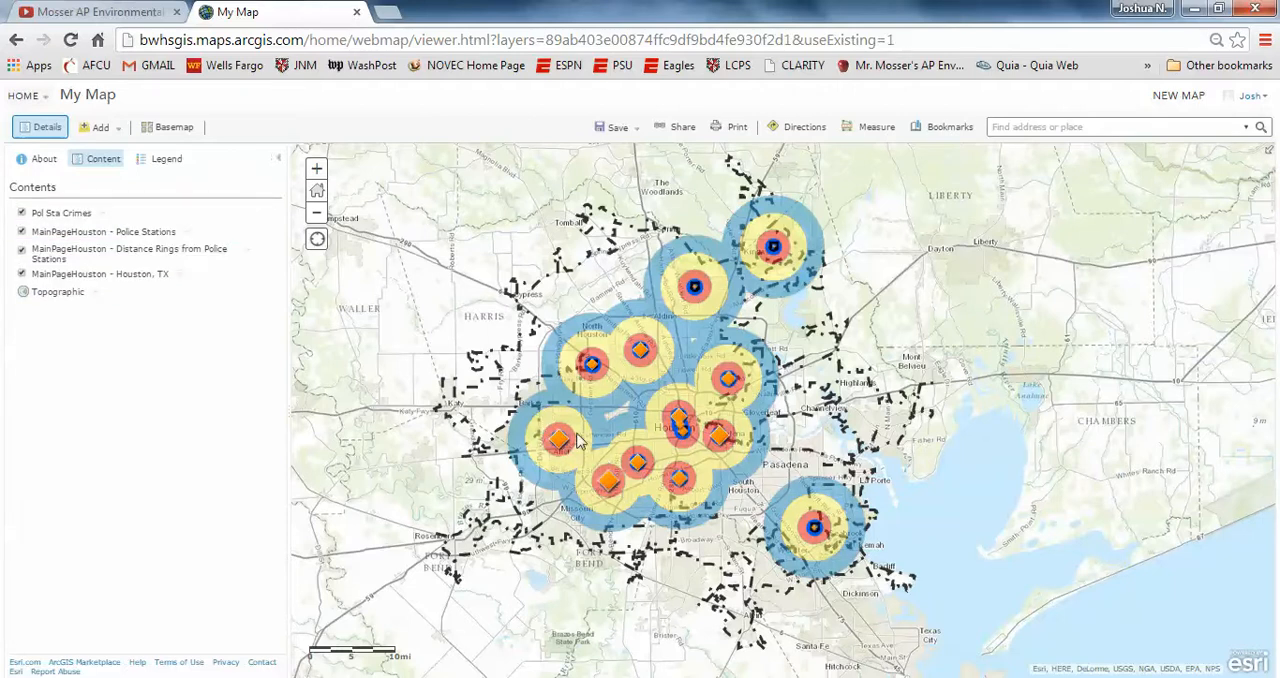
scroll(576, 440, "up", 1)
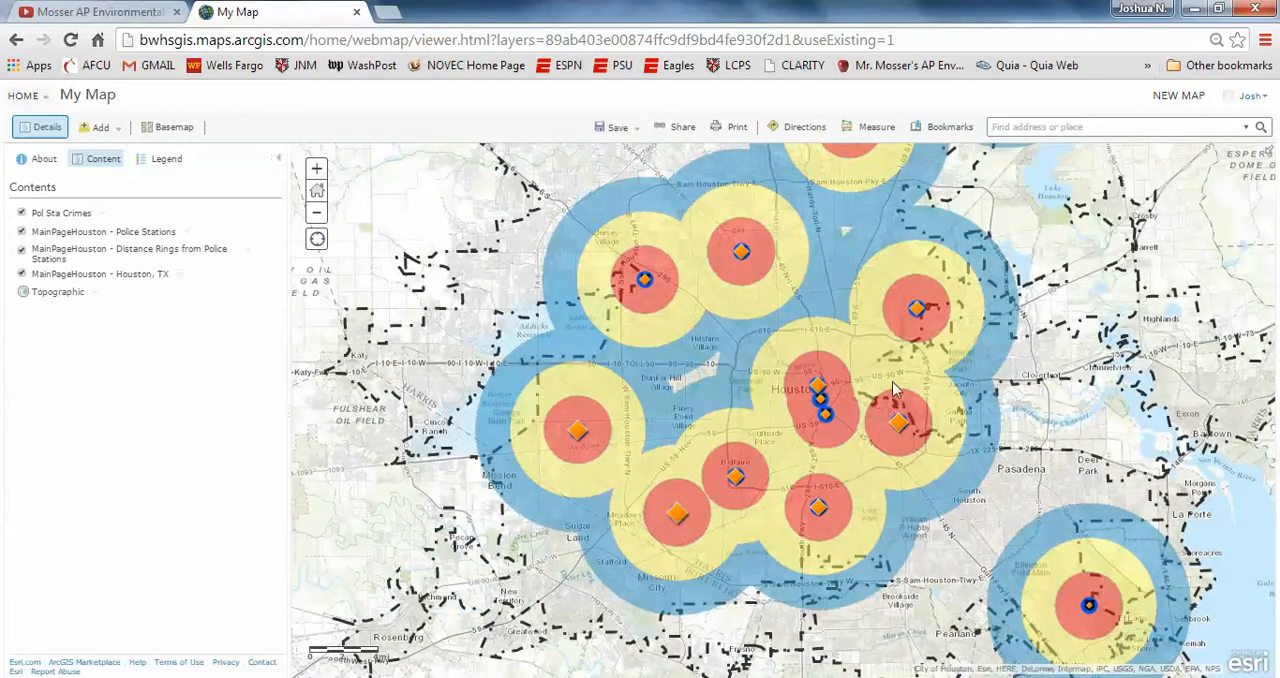
scroll(722, 460, "down", 1)
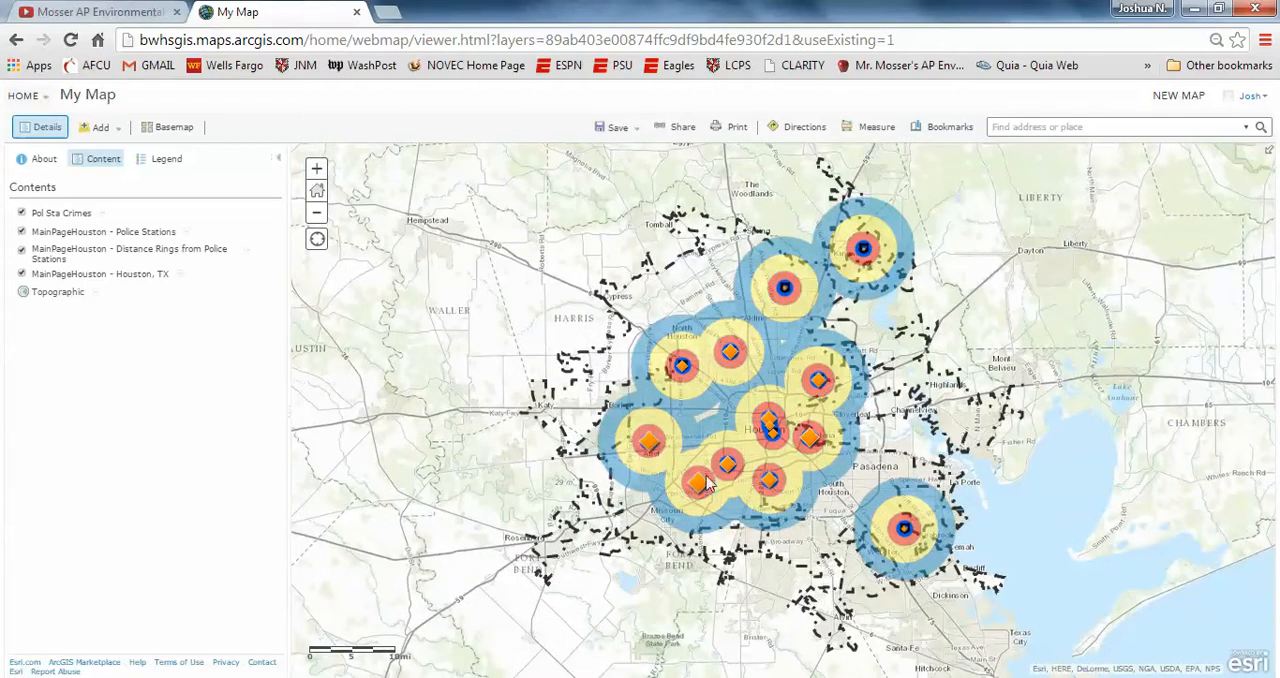
left_click(279, 160)
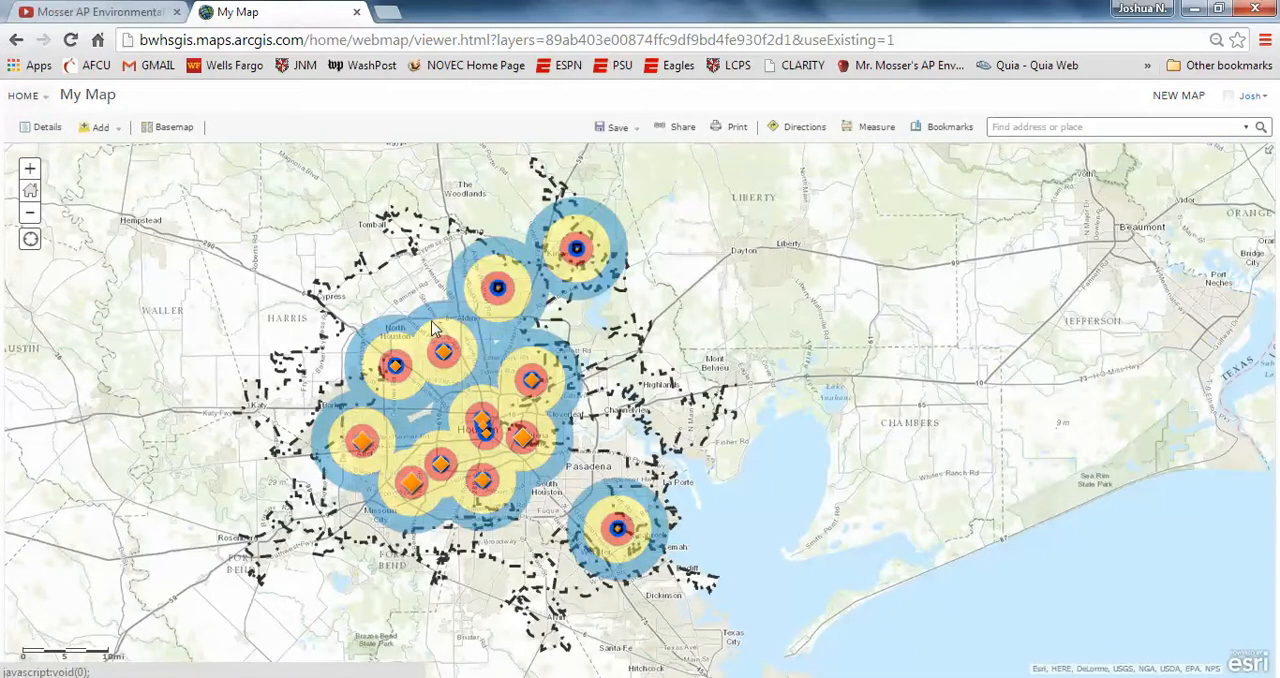
left_click_drag(433, 328, 634, 320)
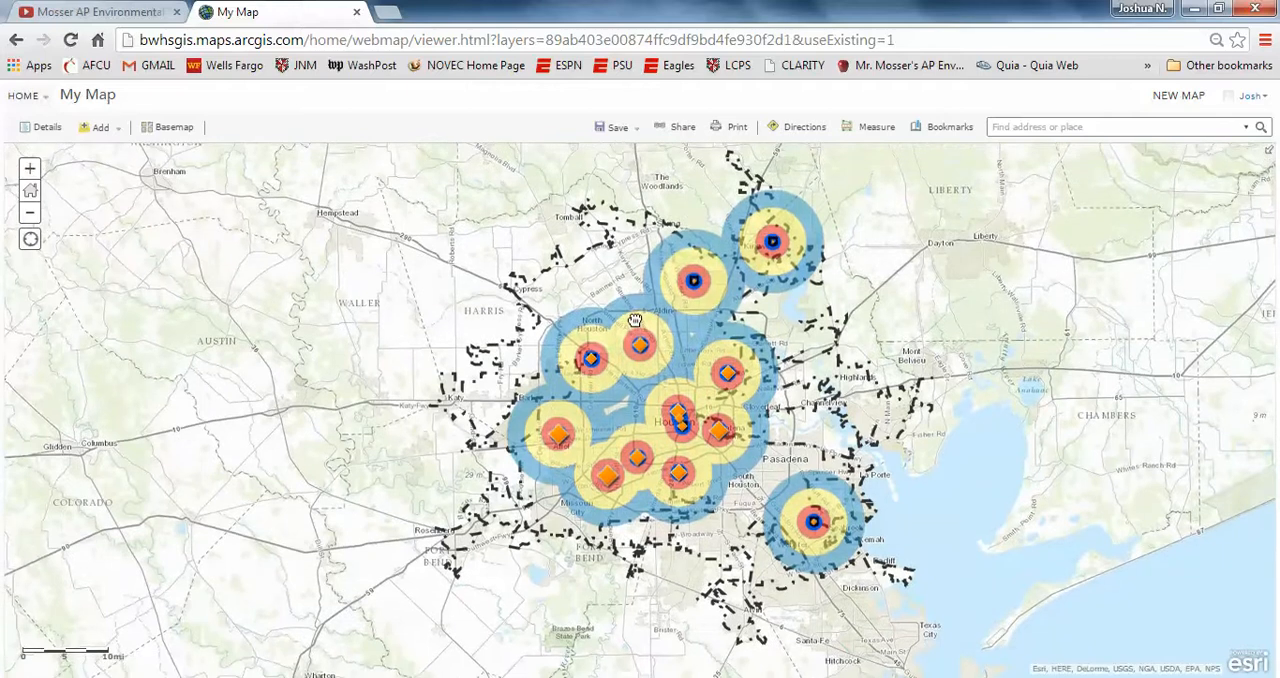
Step: Rename the Pol Sta Crimes layer in the map contents to Police Station Crimes
left_click(44, 128)
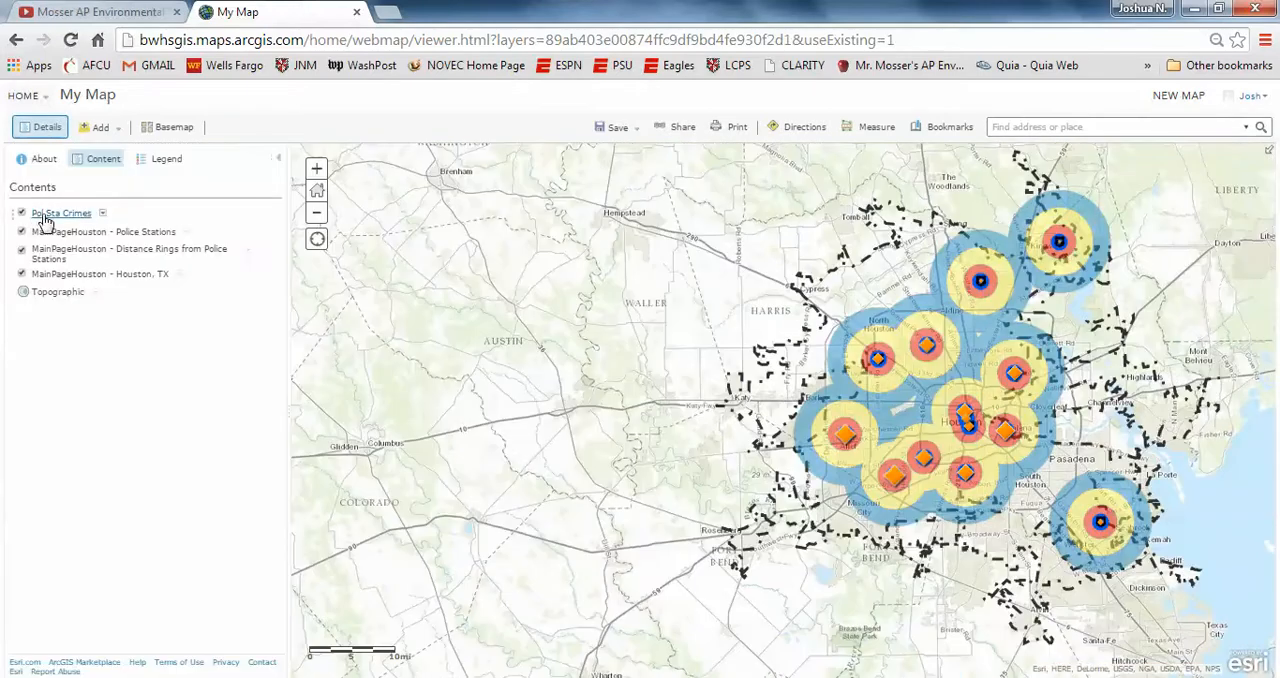
left_click(104, 220)
left_click(132, 322)
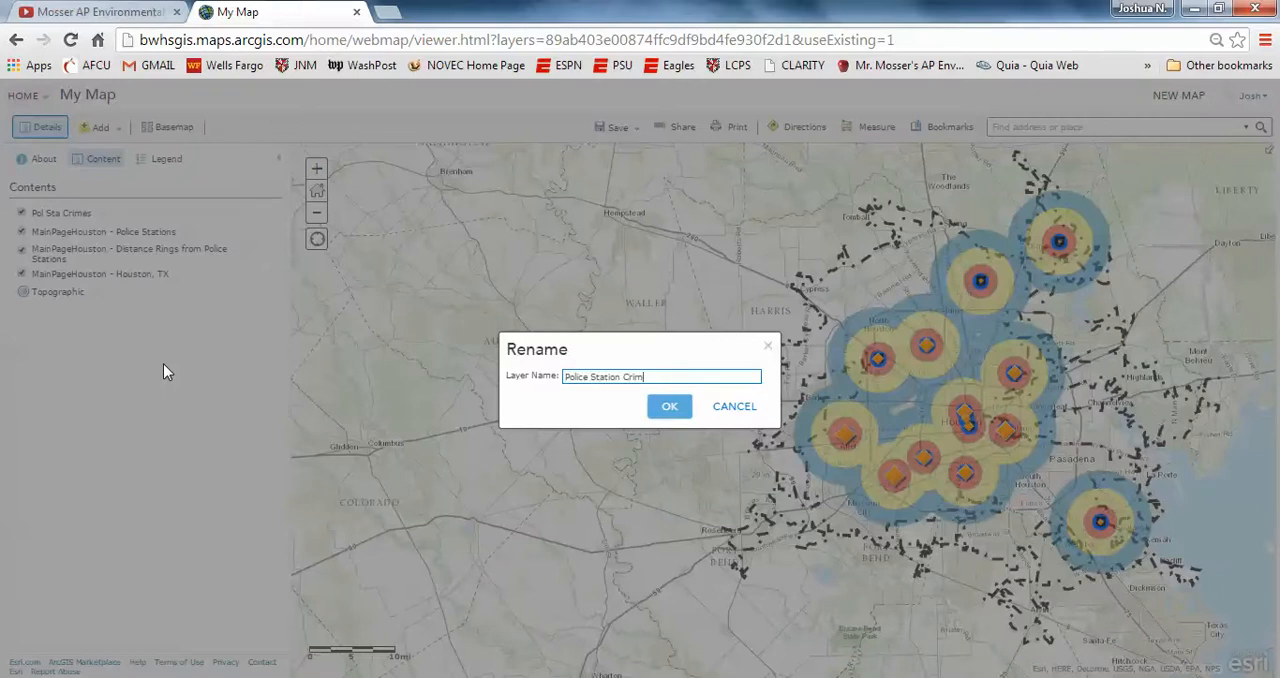
left_click(669, 406)
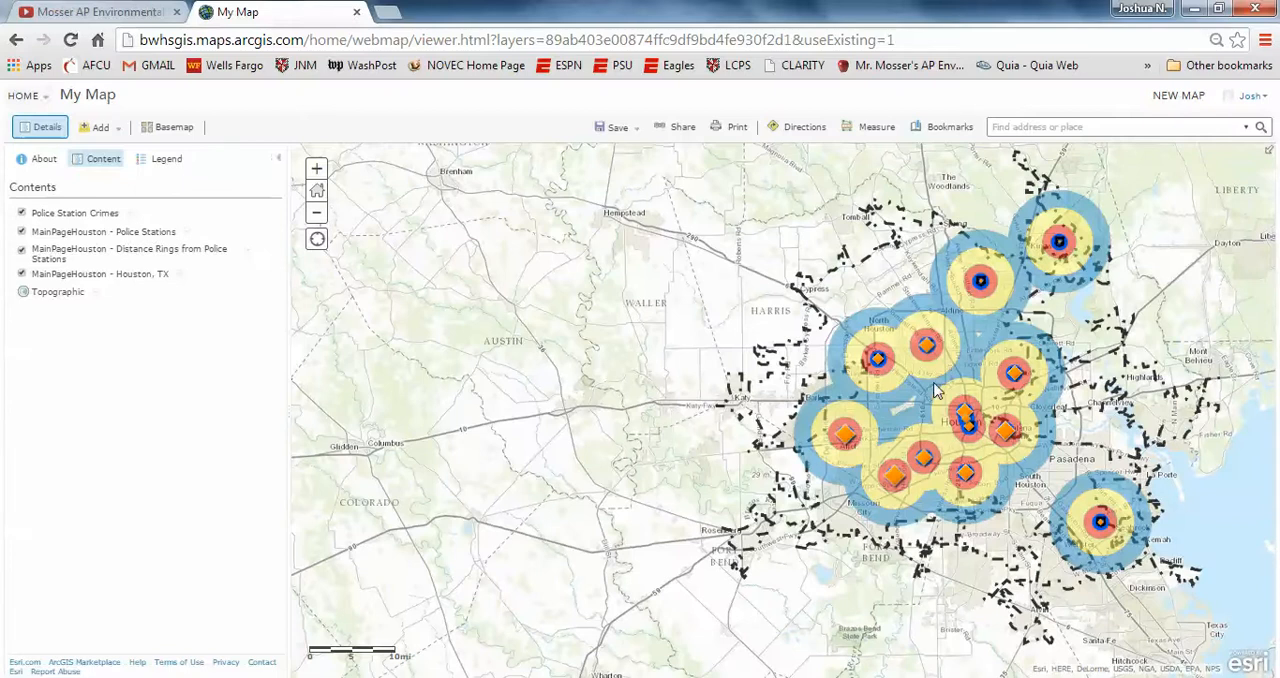
Step: Save the map as a new web map titled Main Page Houston Crime with the tags BWHS and MakingSpatialDecisions in the BWHS_GIS folder
left_click_drag(938, 390, 743, 390)
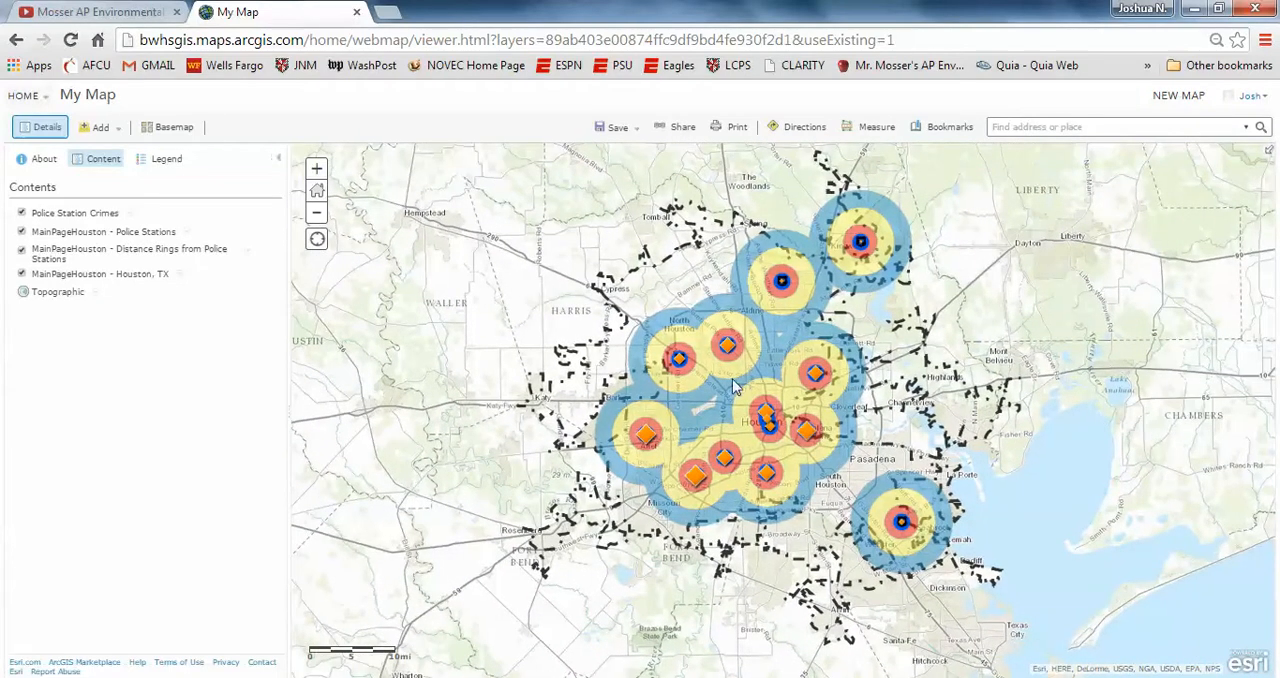
left_click(636, 137)
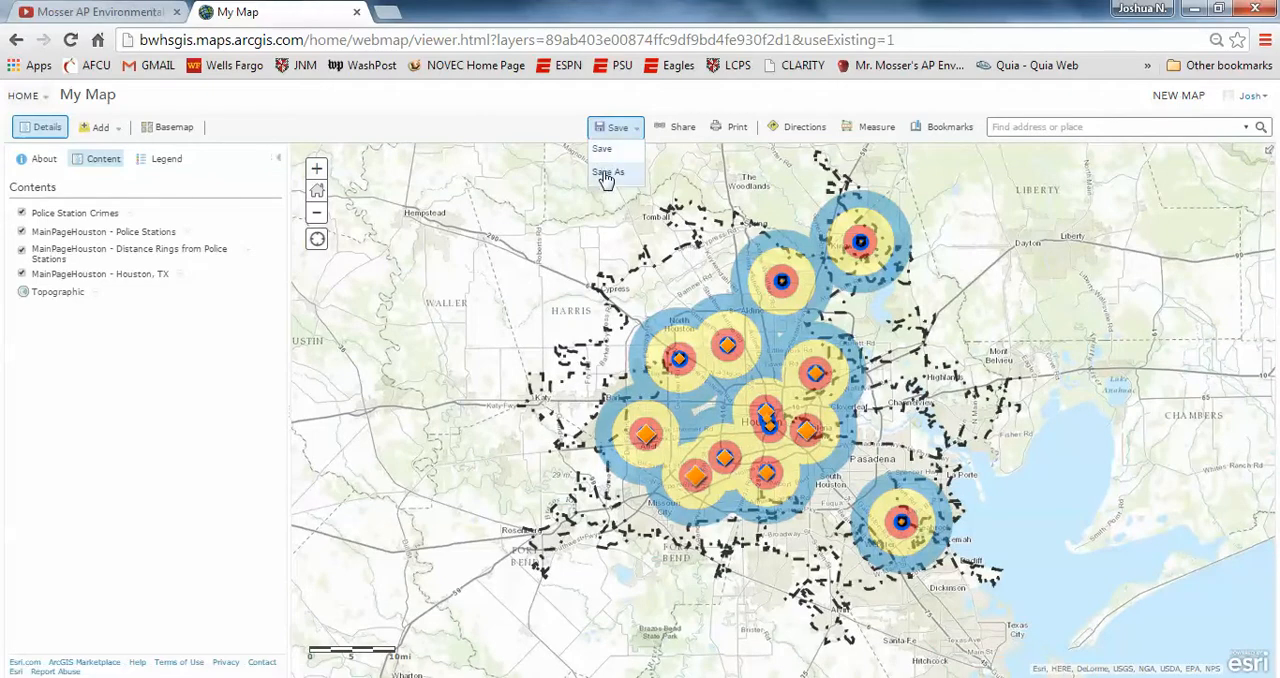
left_click(604, 171)
left_click(634, 351)
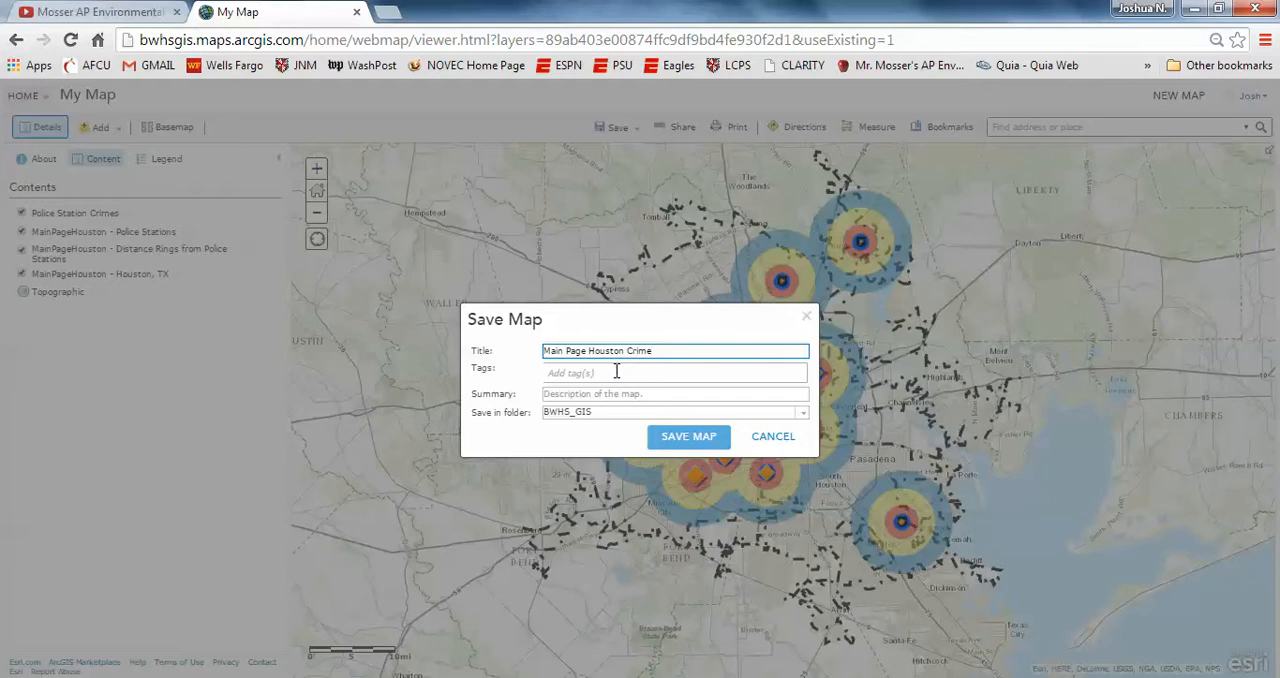
left_click(616, 371)
type("BWHS")
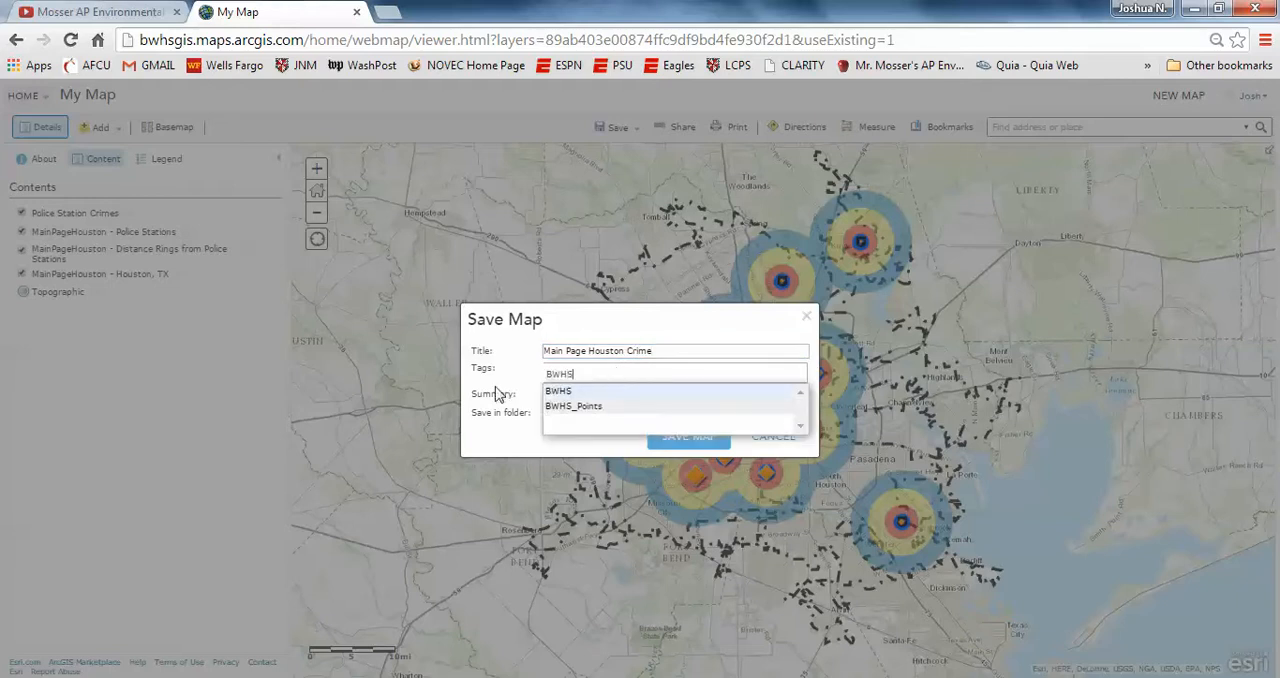
left_click(556, 391)
type("Mak")
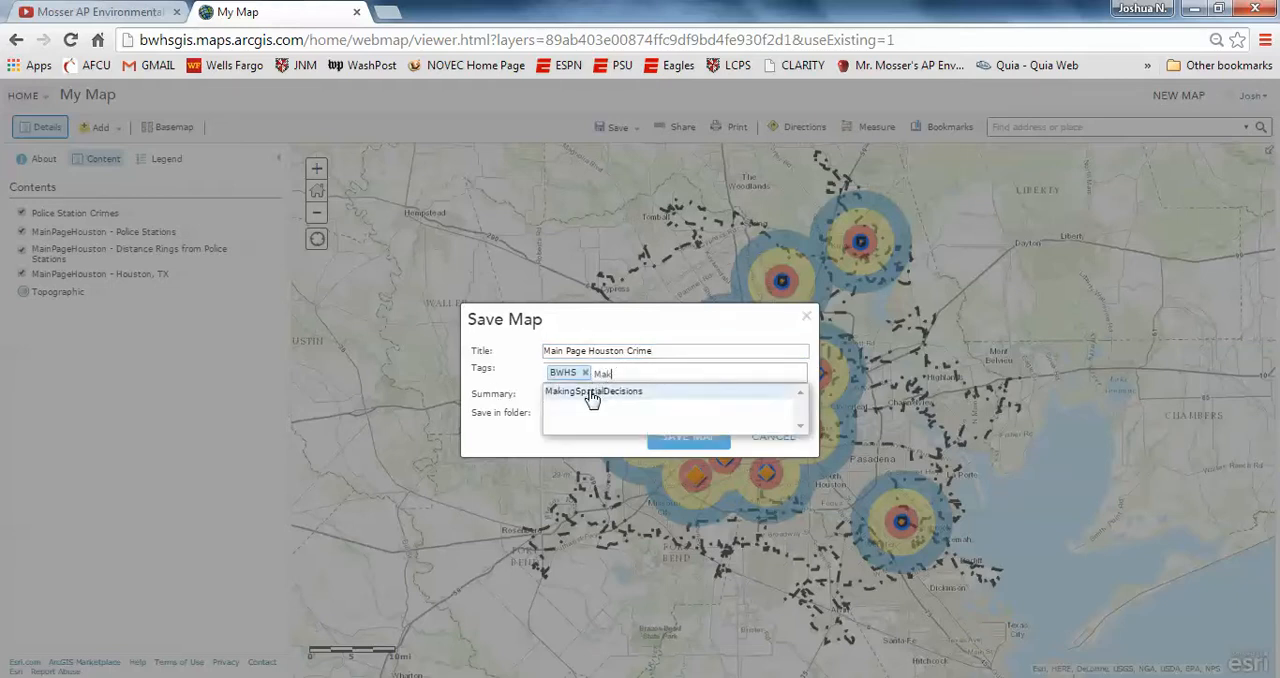
left_click(592, 392)
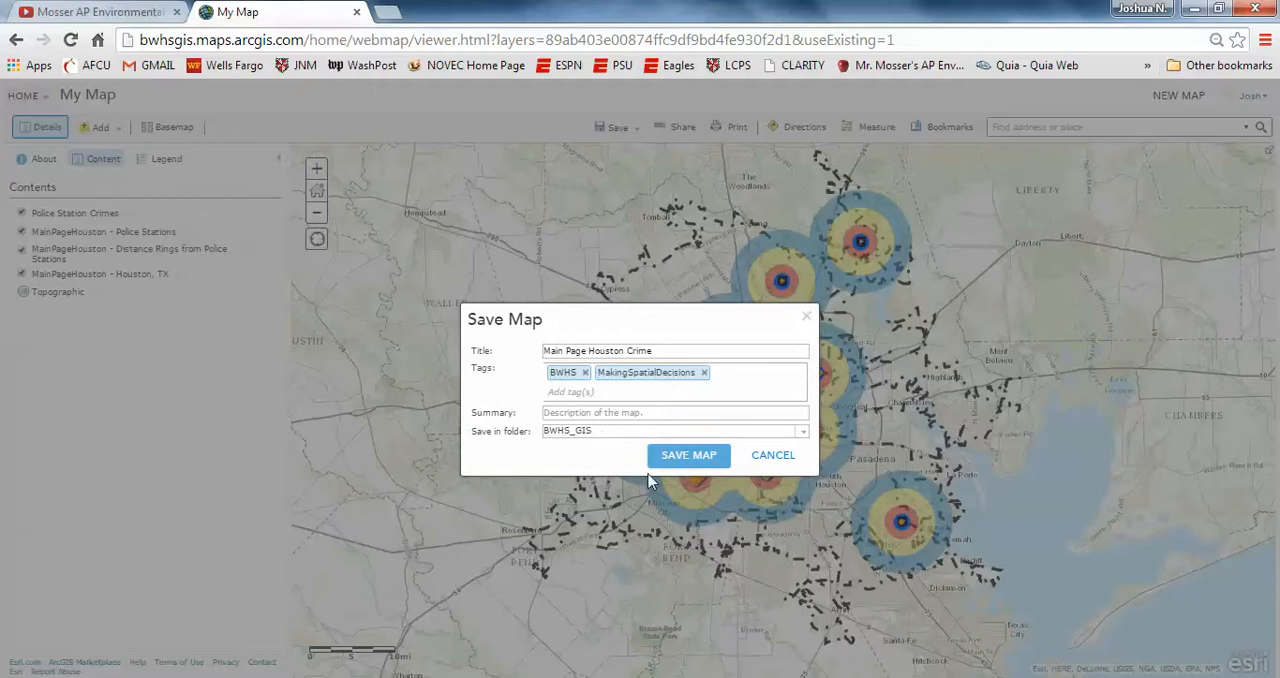
left_click(665, 455)
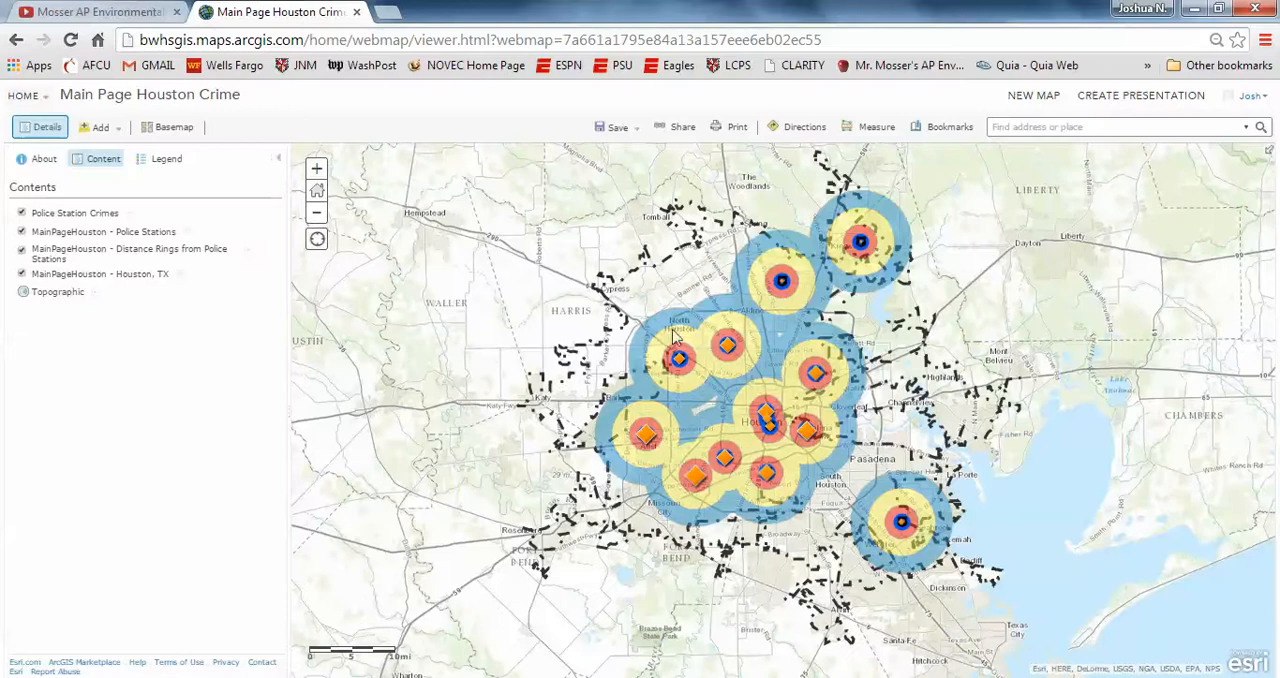
Step: From My Content, start a new template-based web mapping application using the Story Map Journal template
left_click(44, 98)
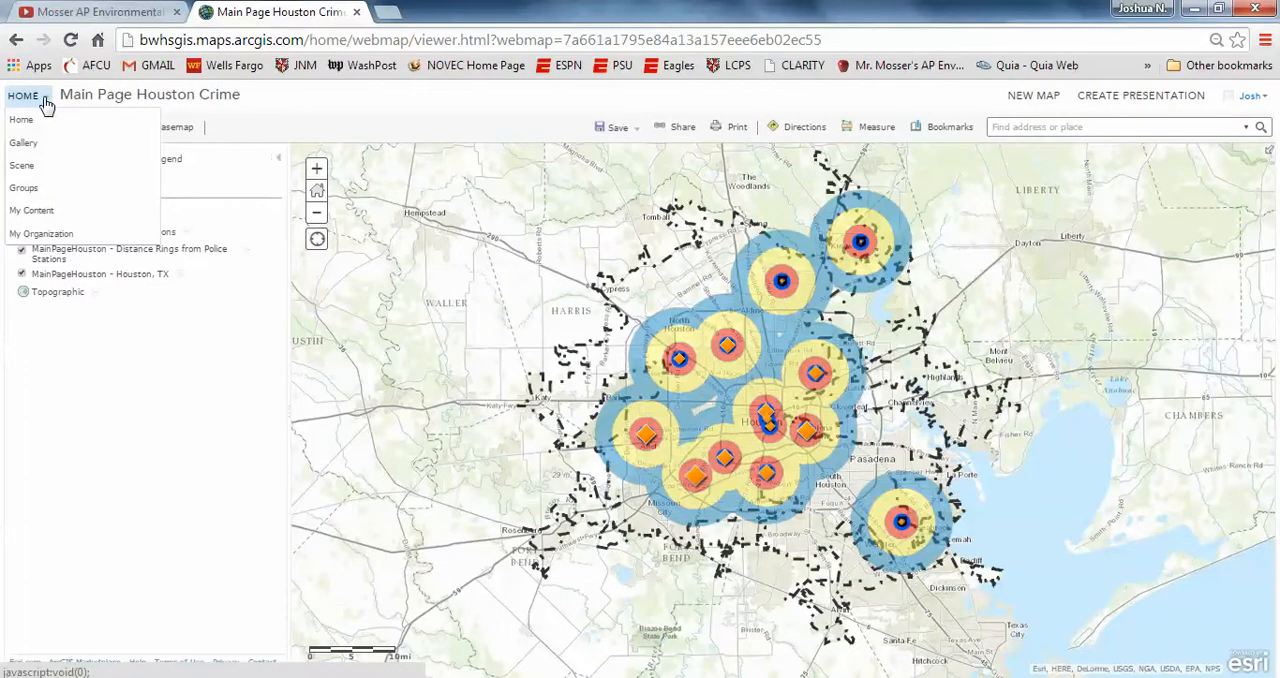
left_click(41, 211)
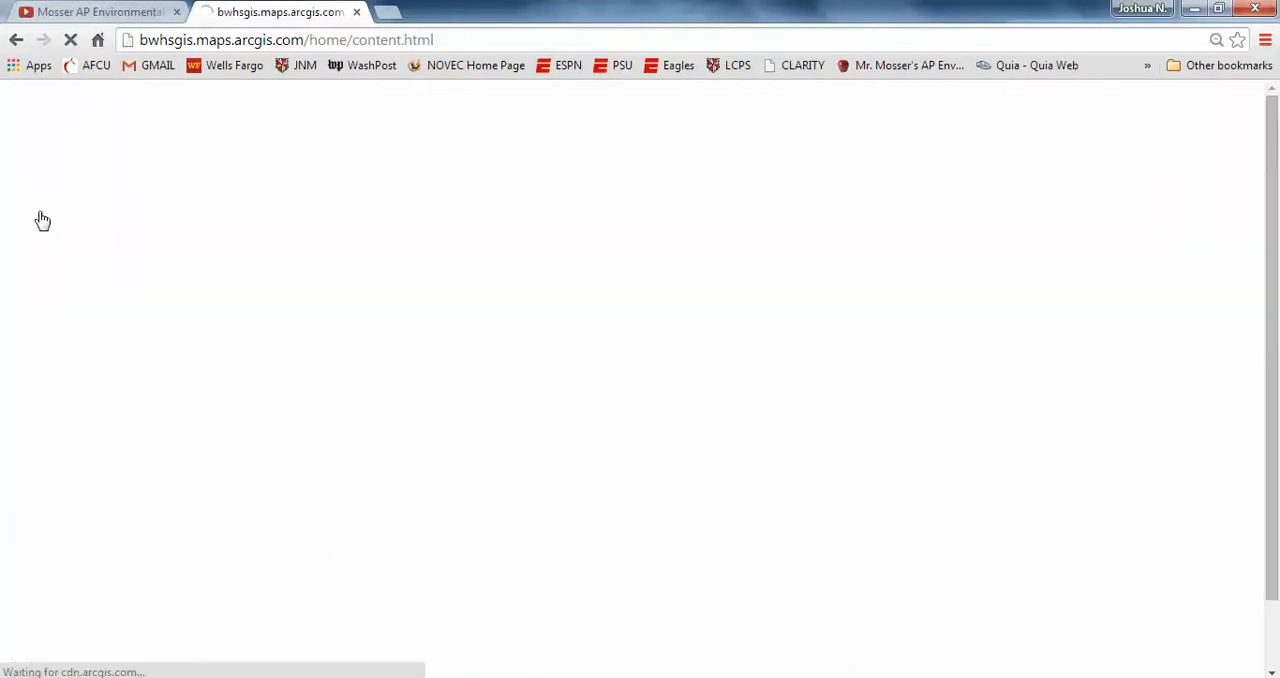
left_click(633, 357)
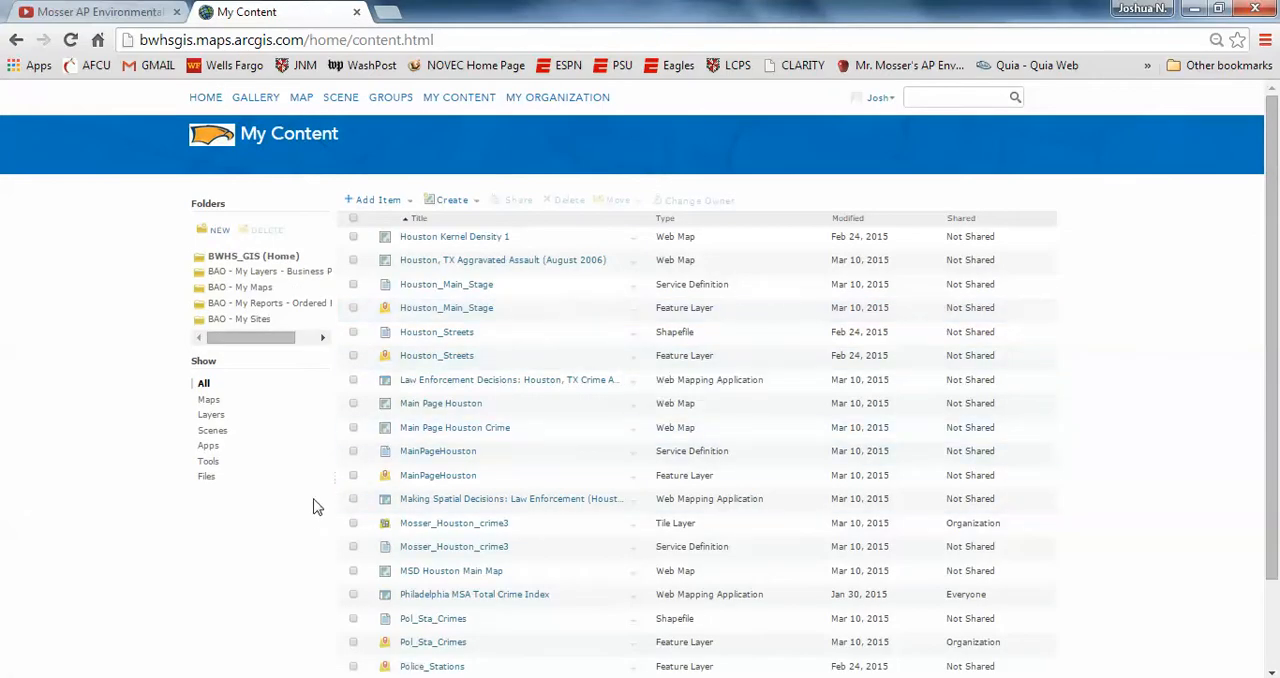
mouse_move(598, 434)
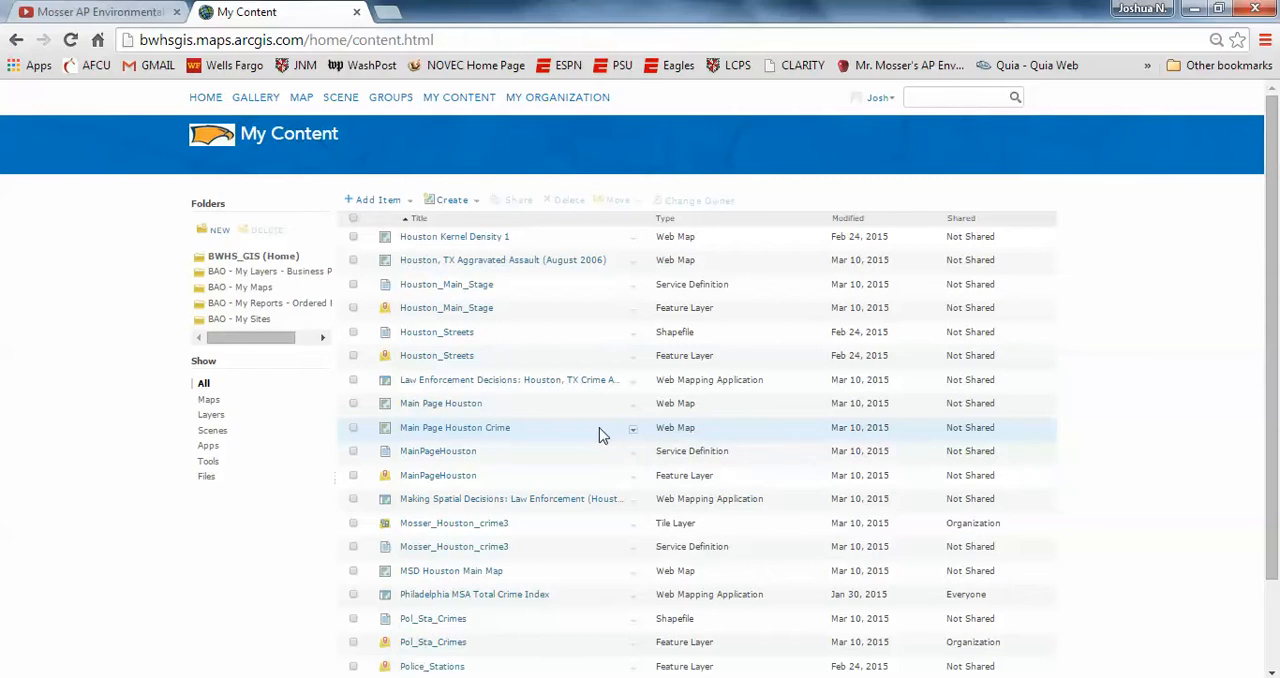
left_click(473, 205)
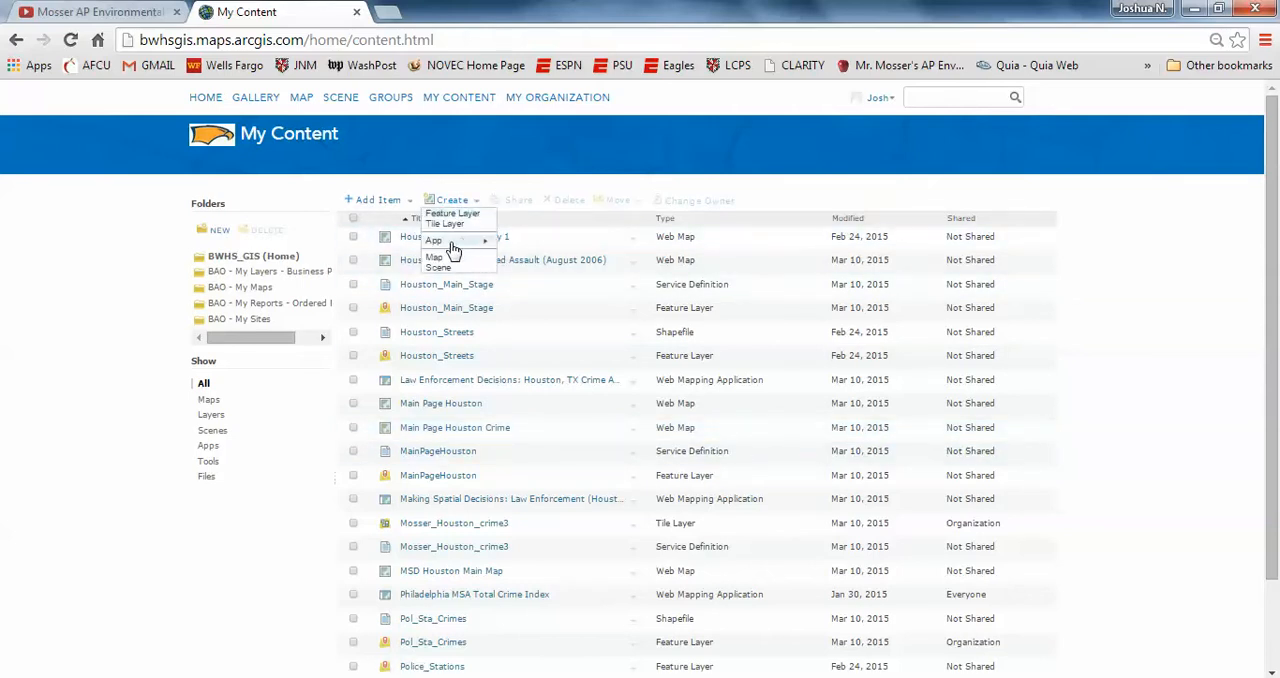
mouse_move(460, 241)
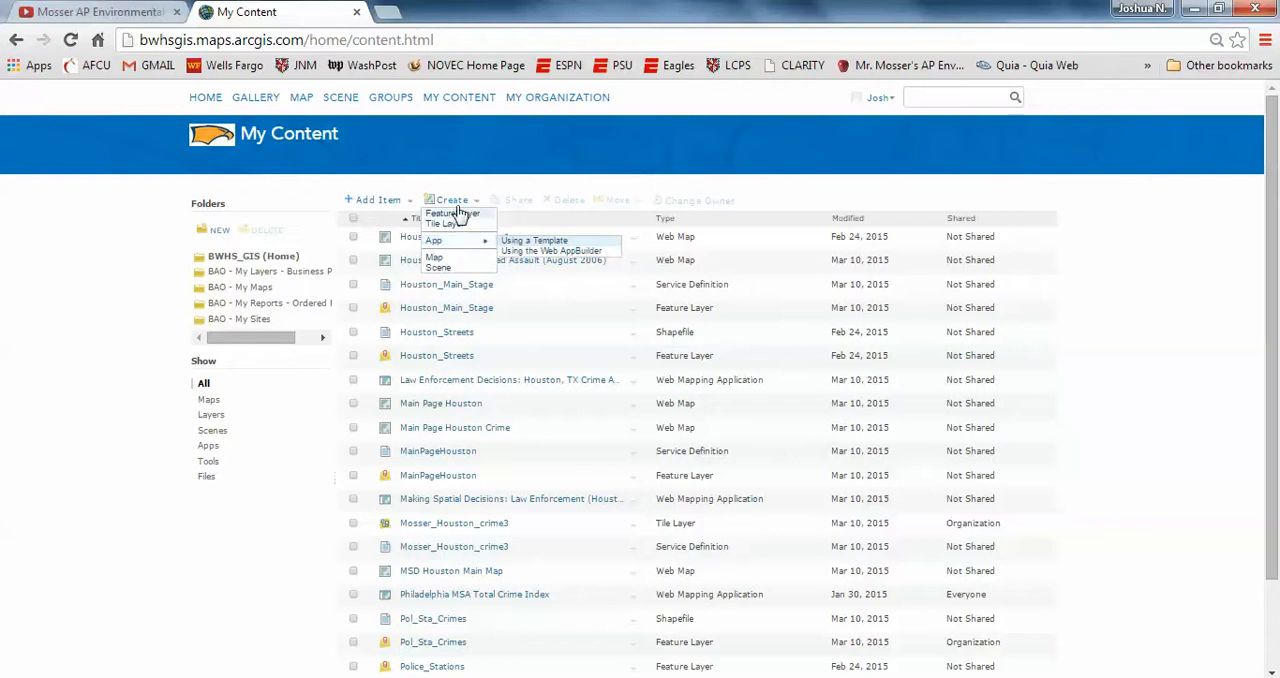
left_click(513, 240)
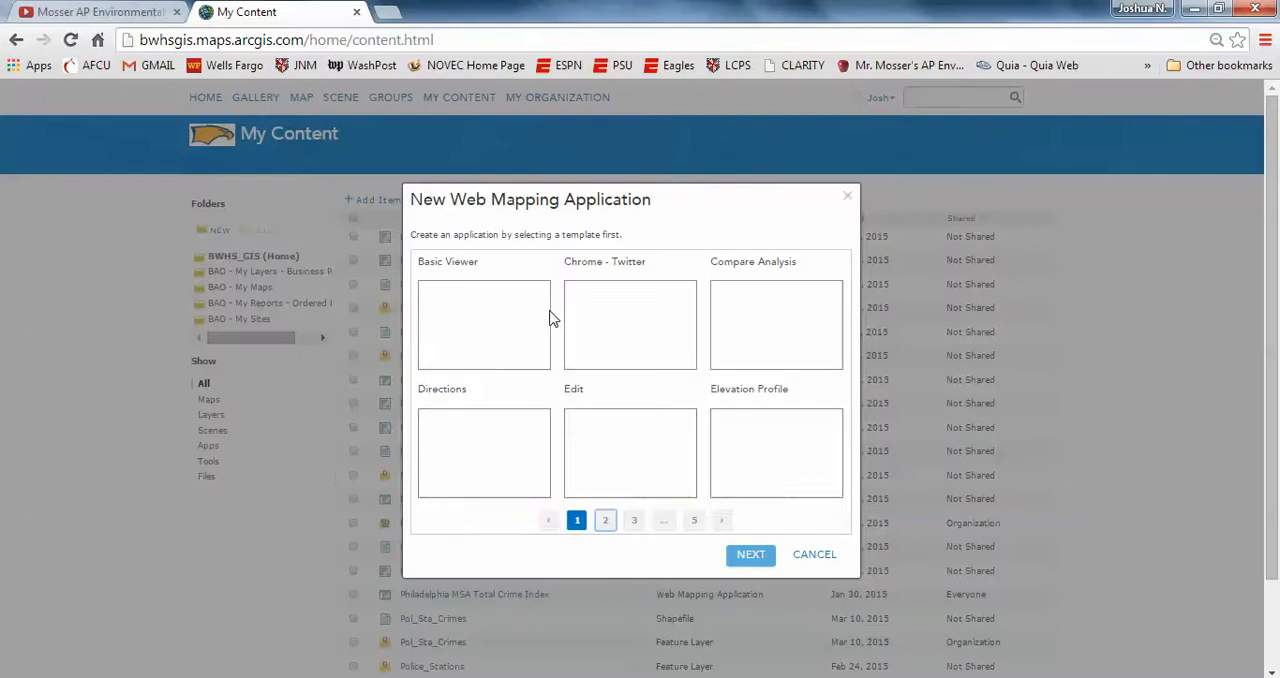
left_click(694, 521)
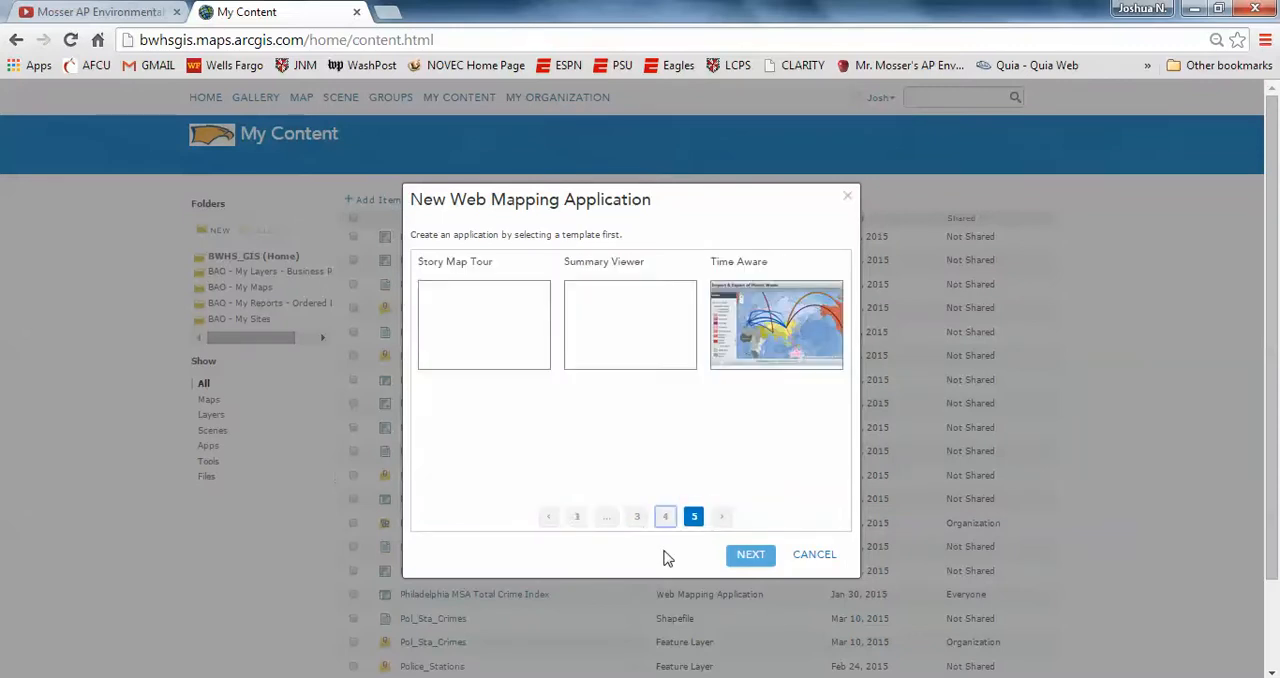
left_click(665, 517)
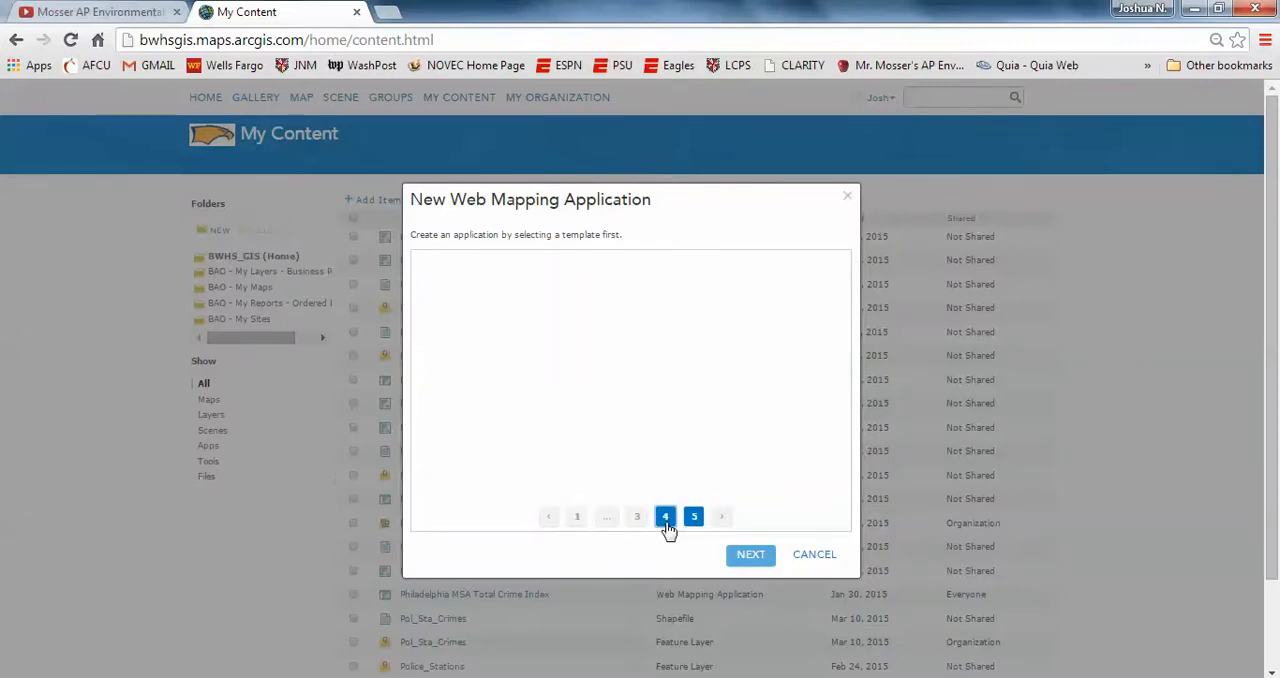
mouse_move(476, 466)
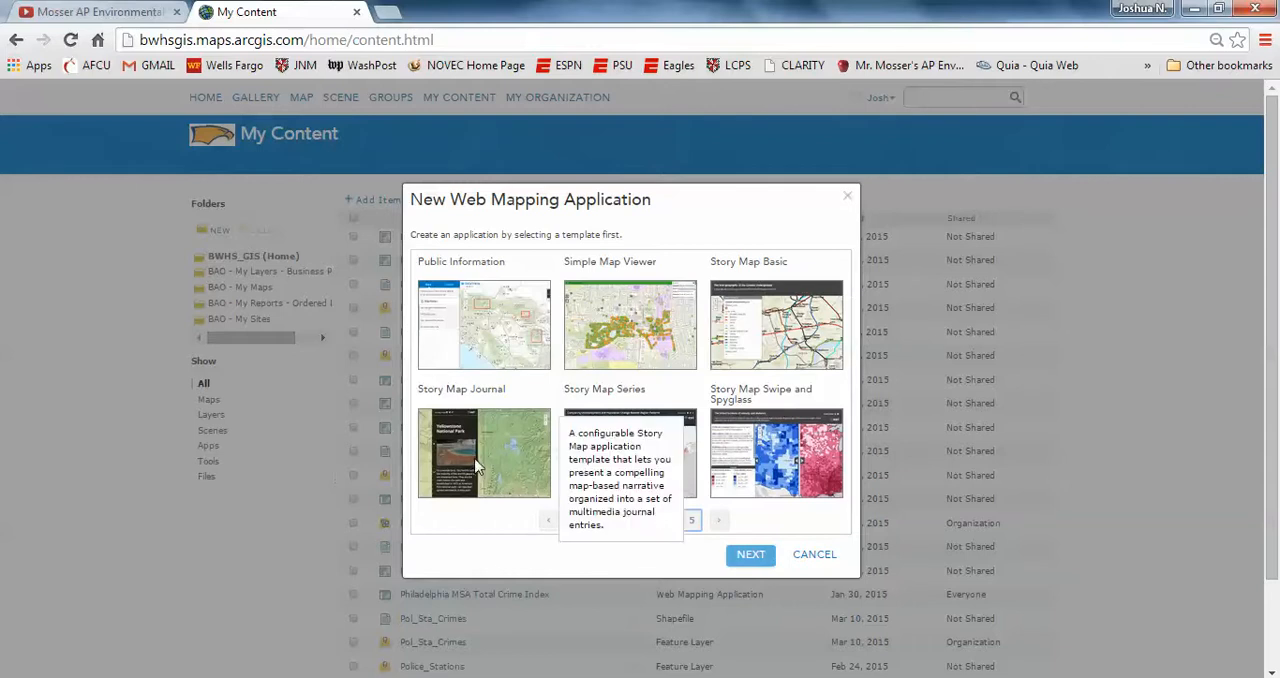
left_click(476, 466)
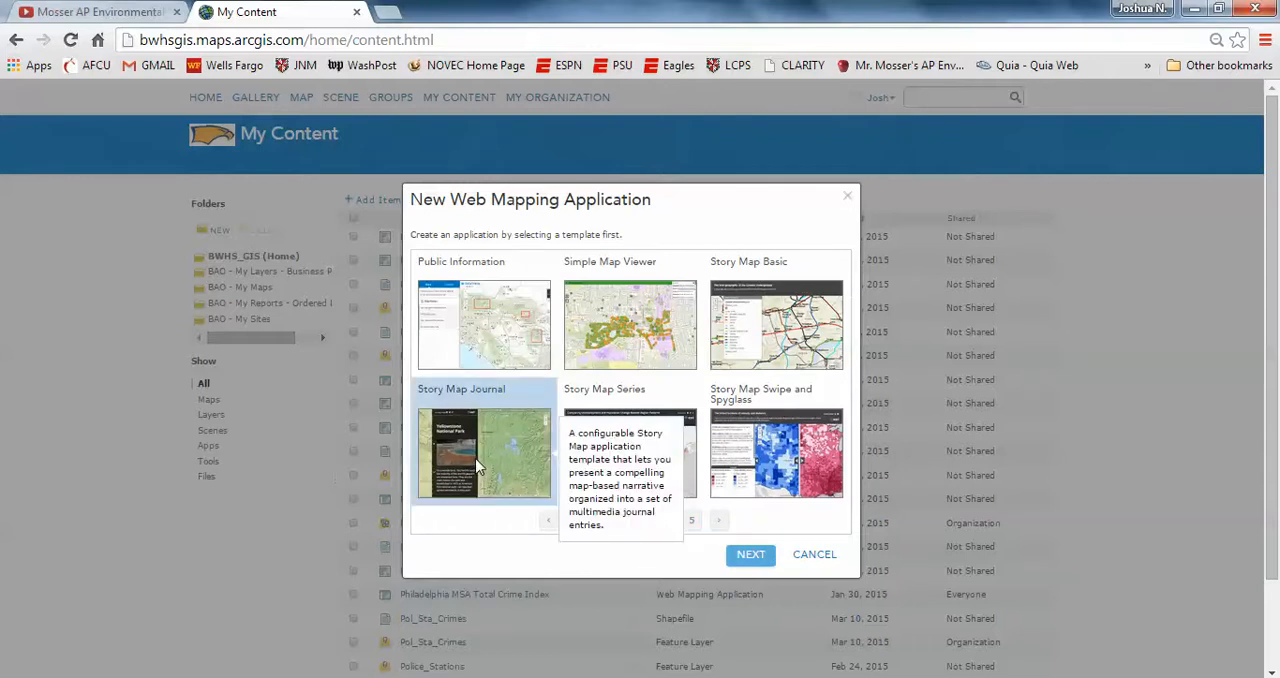
left_click(750, 557)
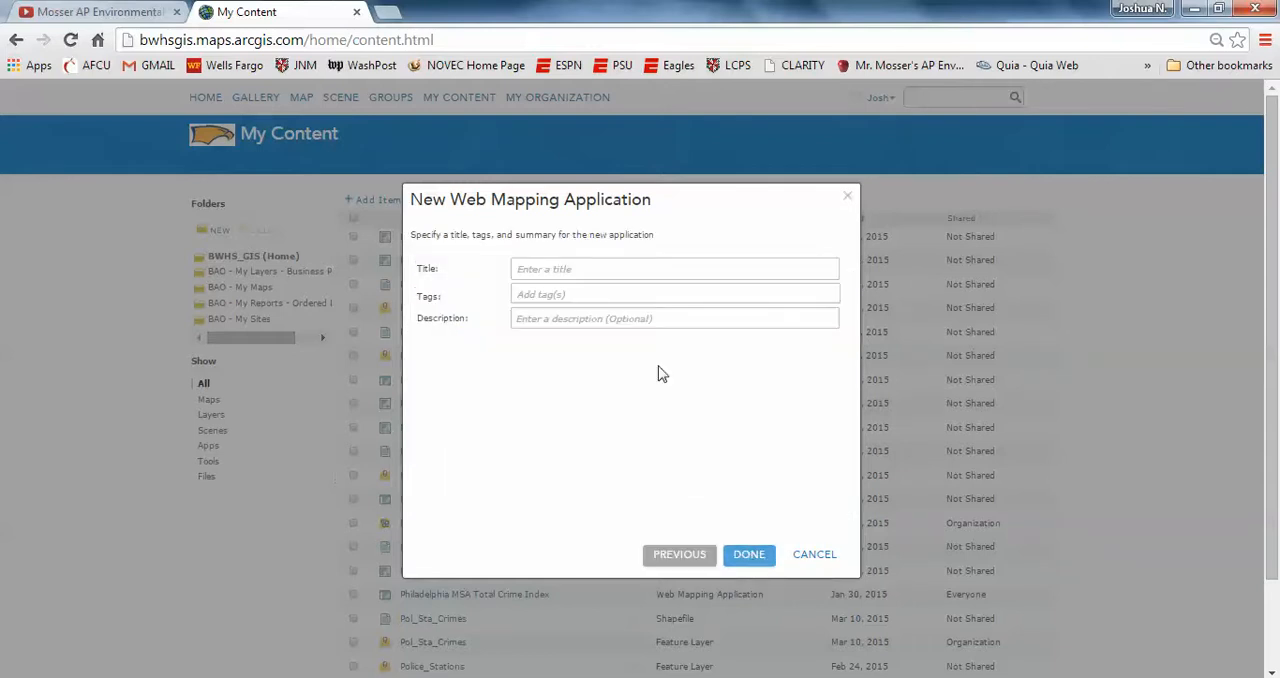
Step: Create the application with the title Houston, TX Crime Analysis and the tags BWHS and MakingSpatialDecisions
left_click(595, 267)
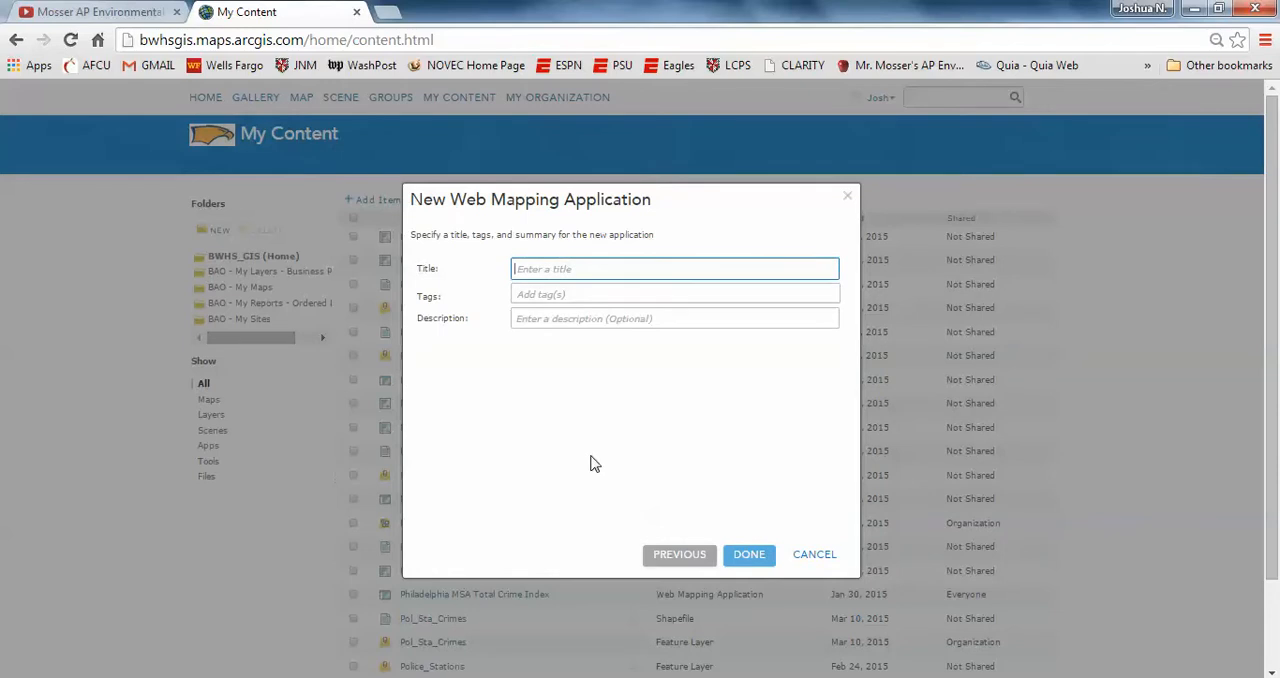
type("Houston, TX Crime Analysis")
left_click(535, 296)
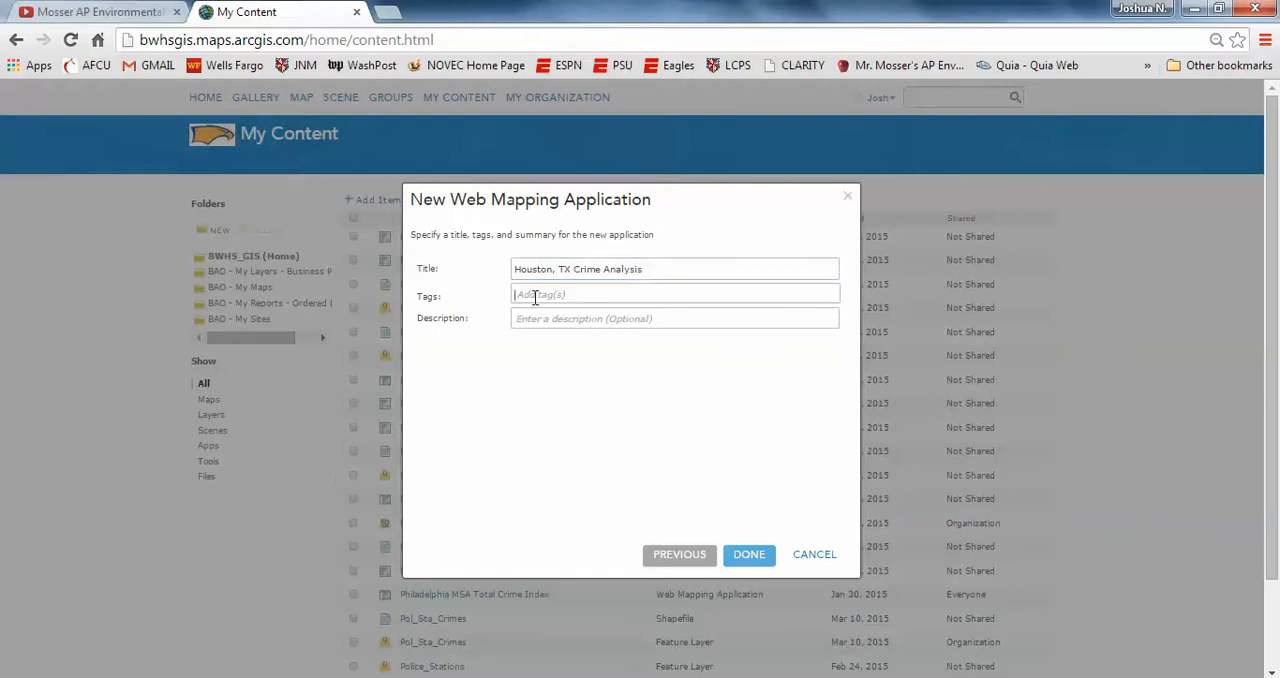
type("BWH")
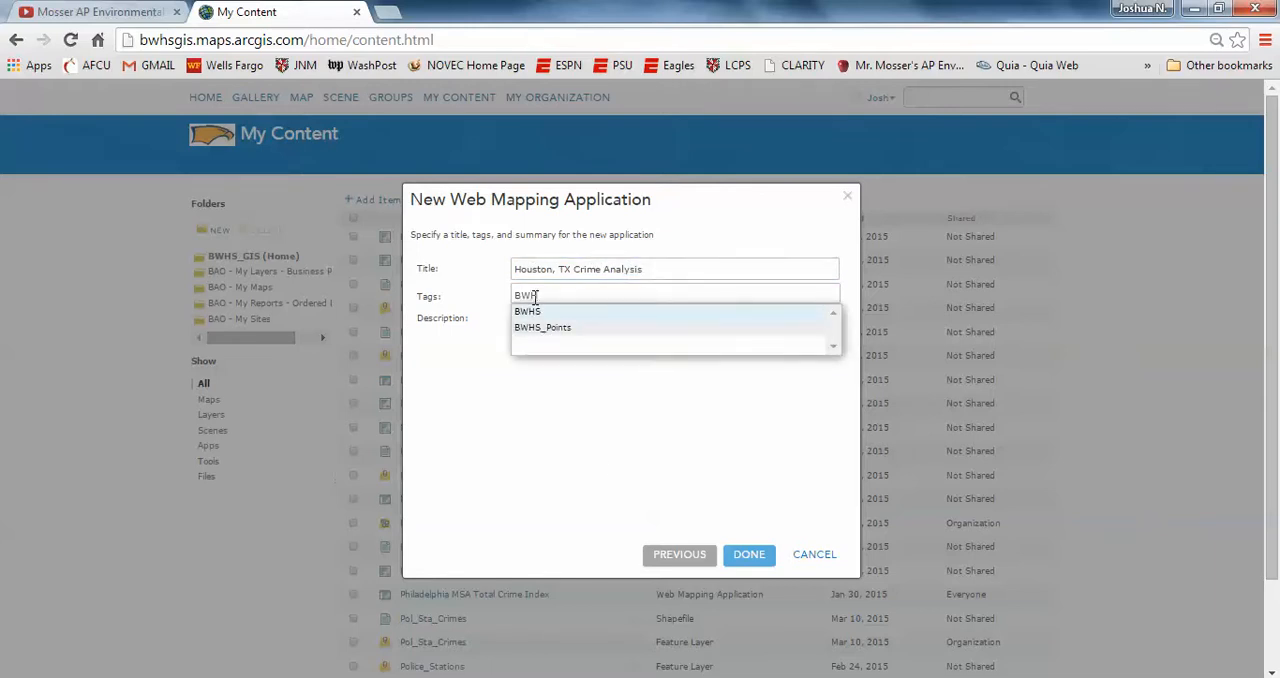
left_click(532, 312)
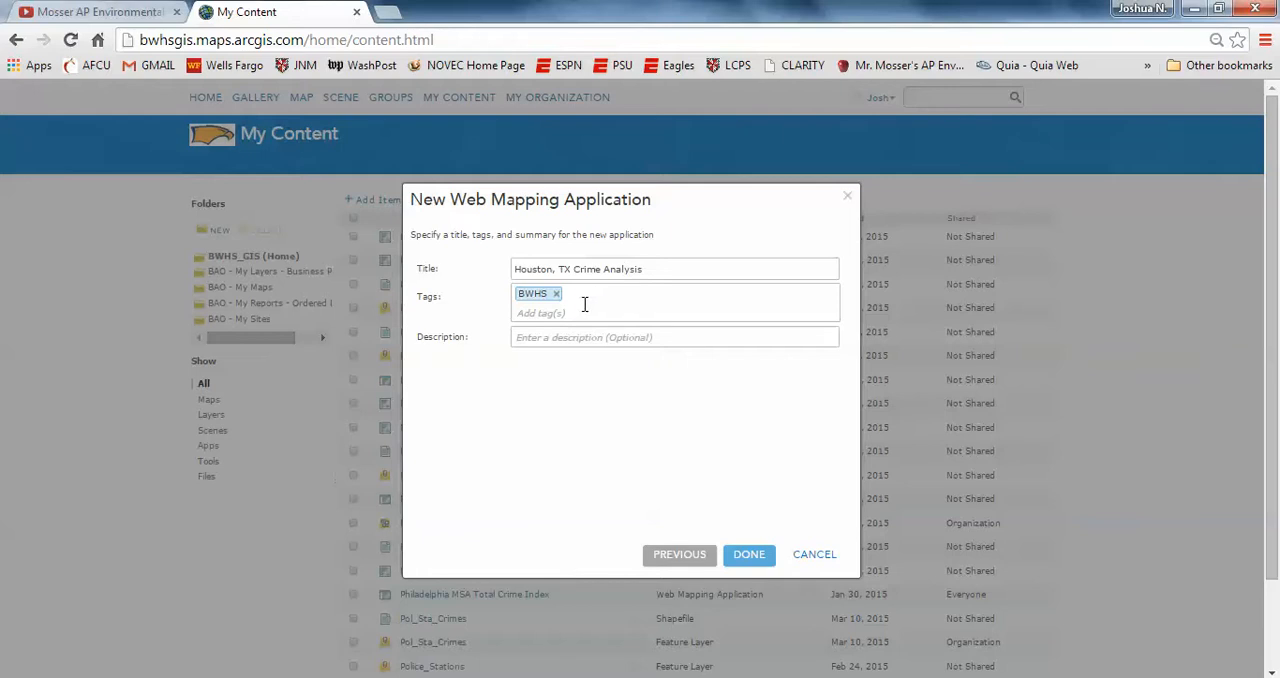
type("m")
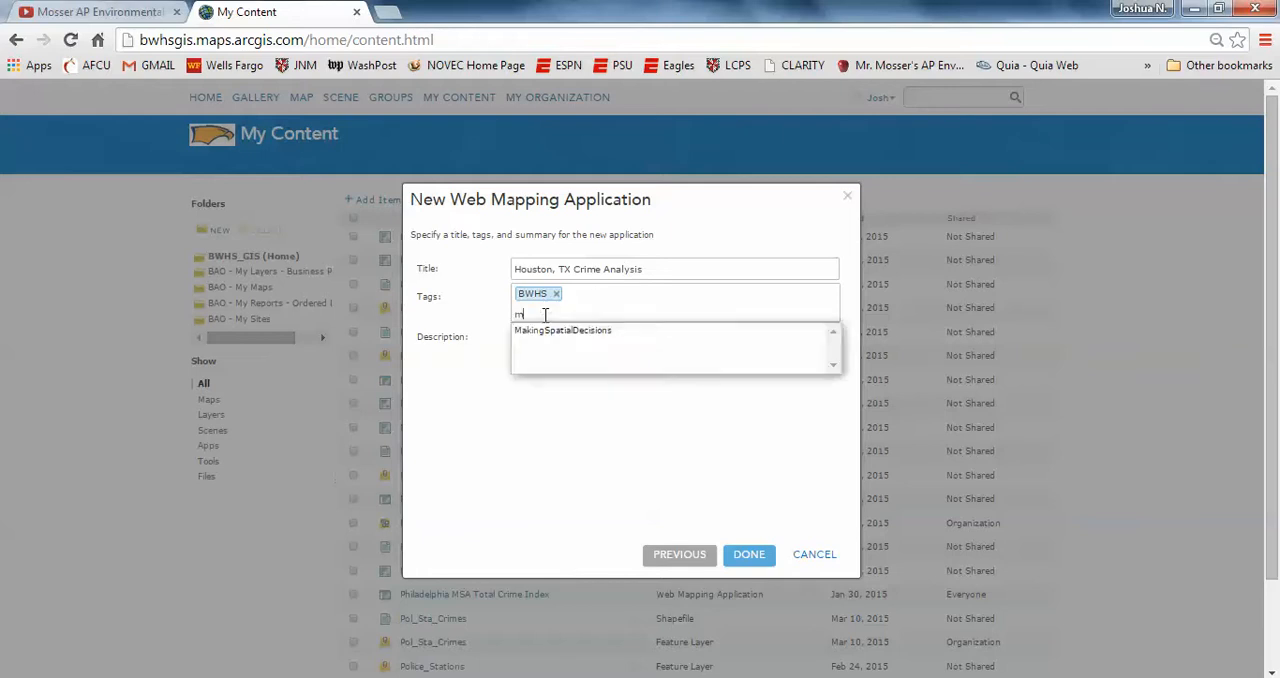
left_click(571, 337)
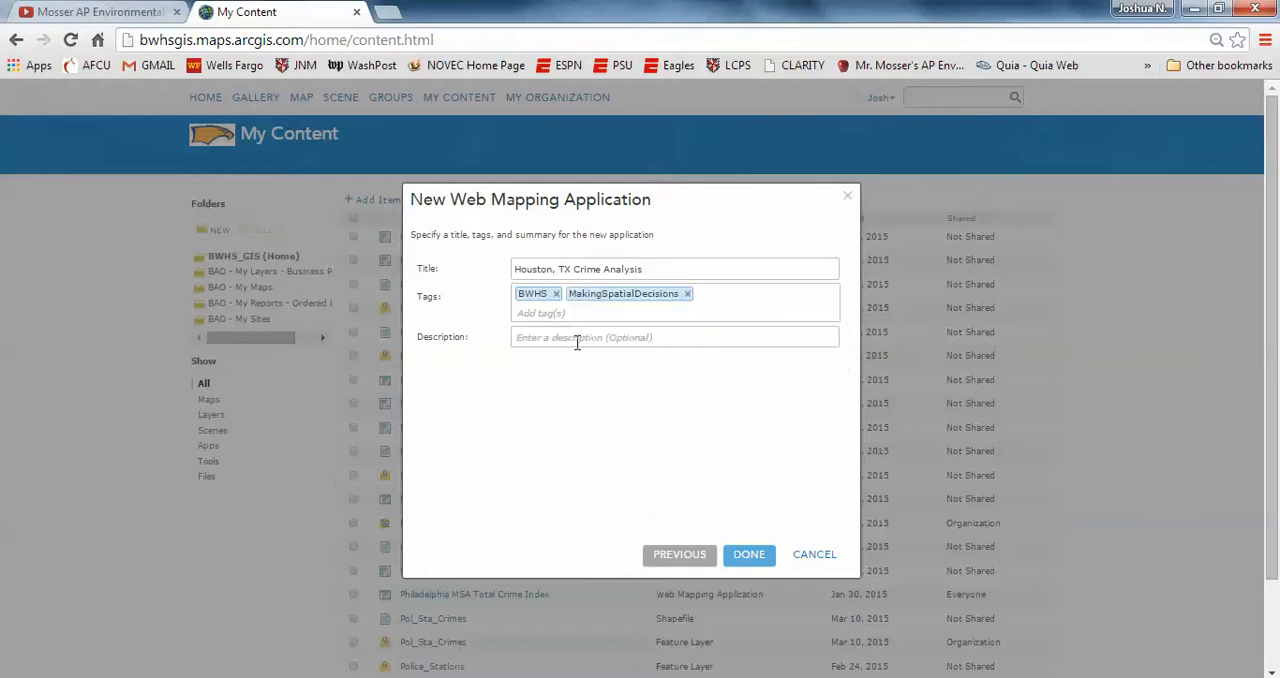
left_click(747, 560)
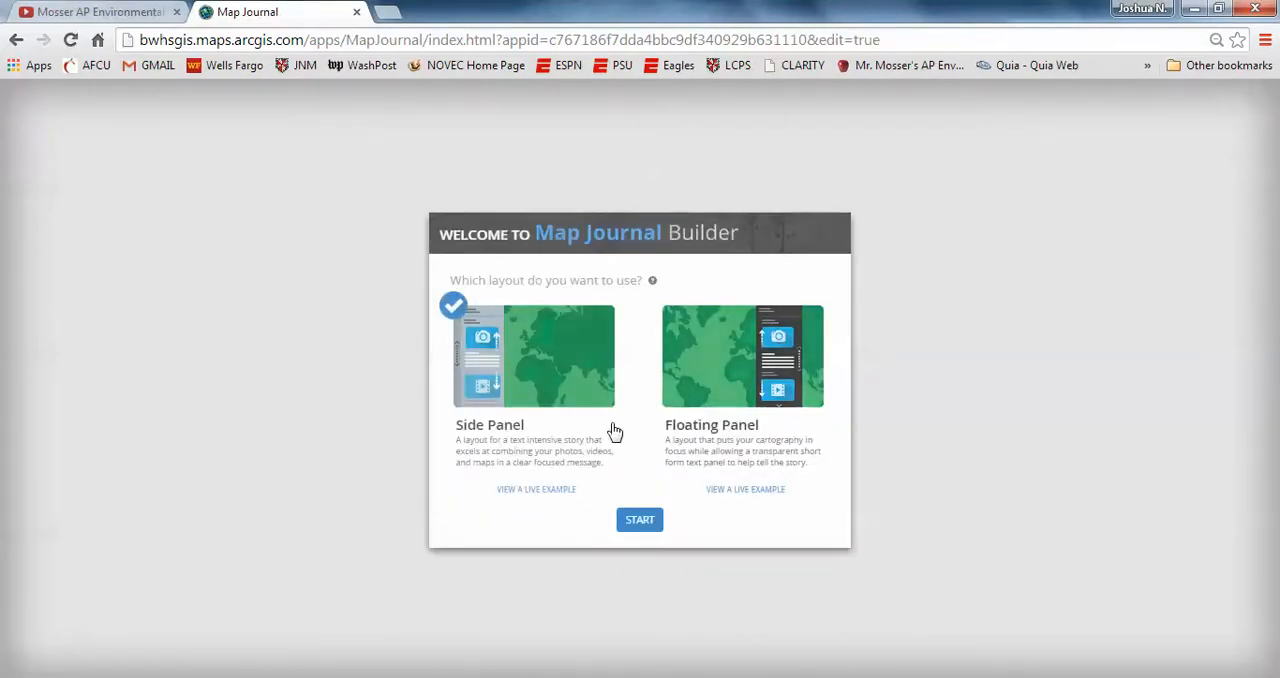
Step: Start the map journal with the Floating Panel layout and apply the Small panel size with the Right panel position
left_click(721, 376)
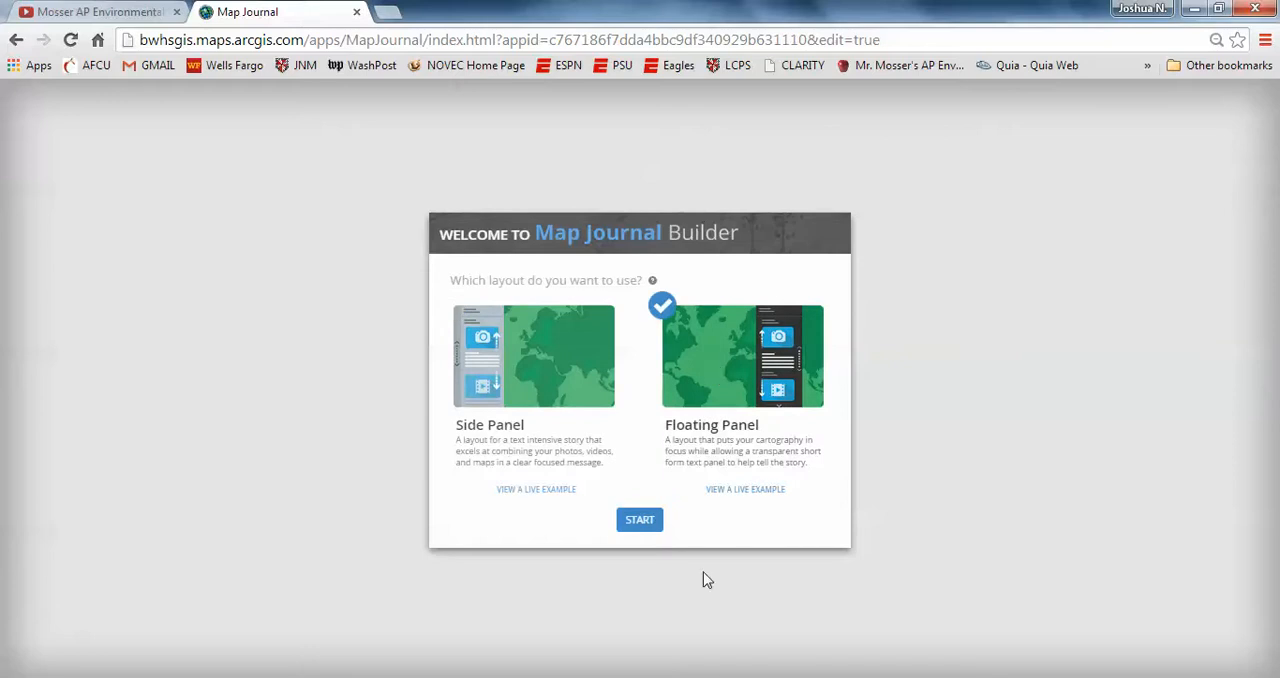
left_click(639, 520)
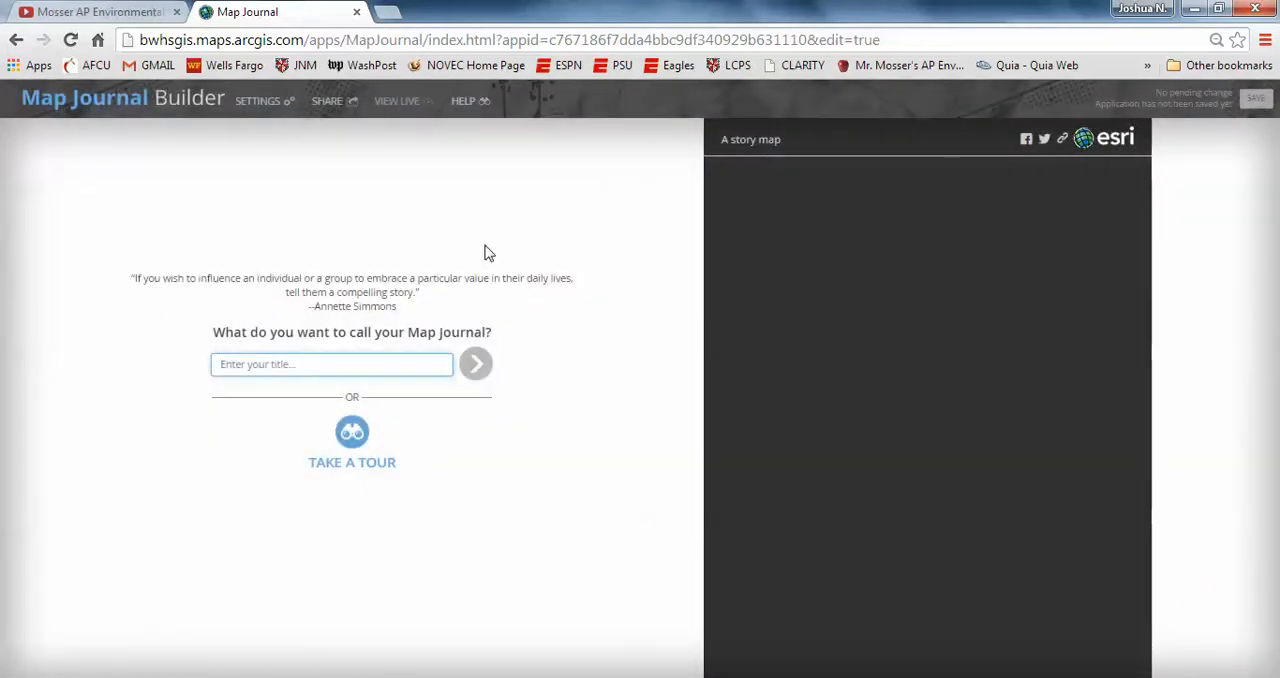
left_click(259, 103)
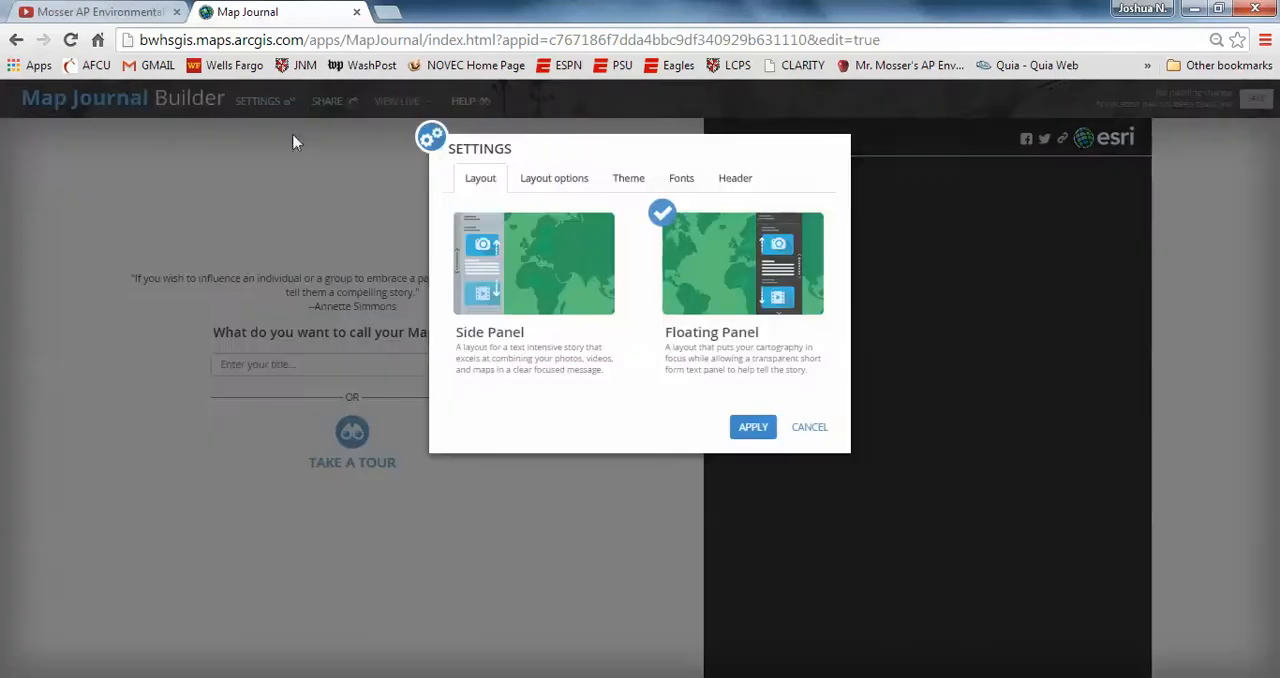
left_click(555, 182)
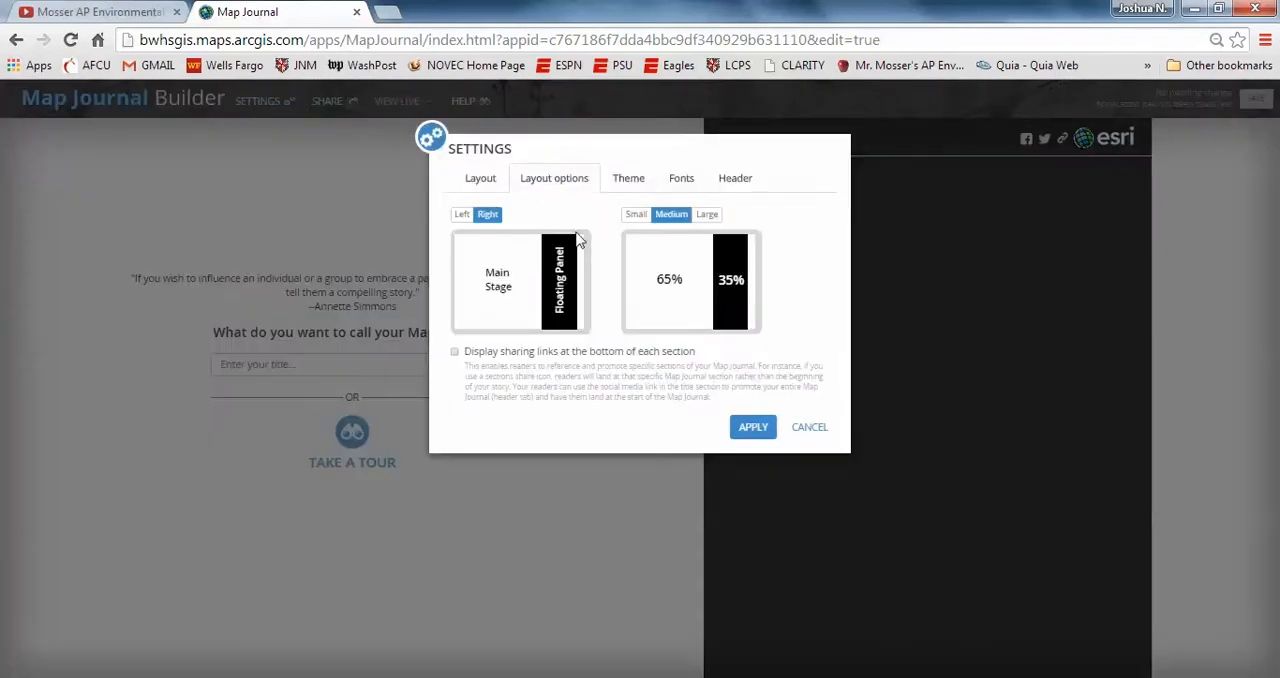
left_click(633, 217)
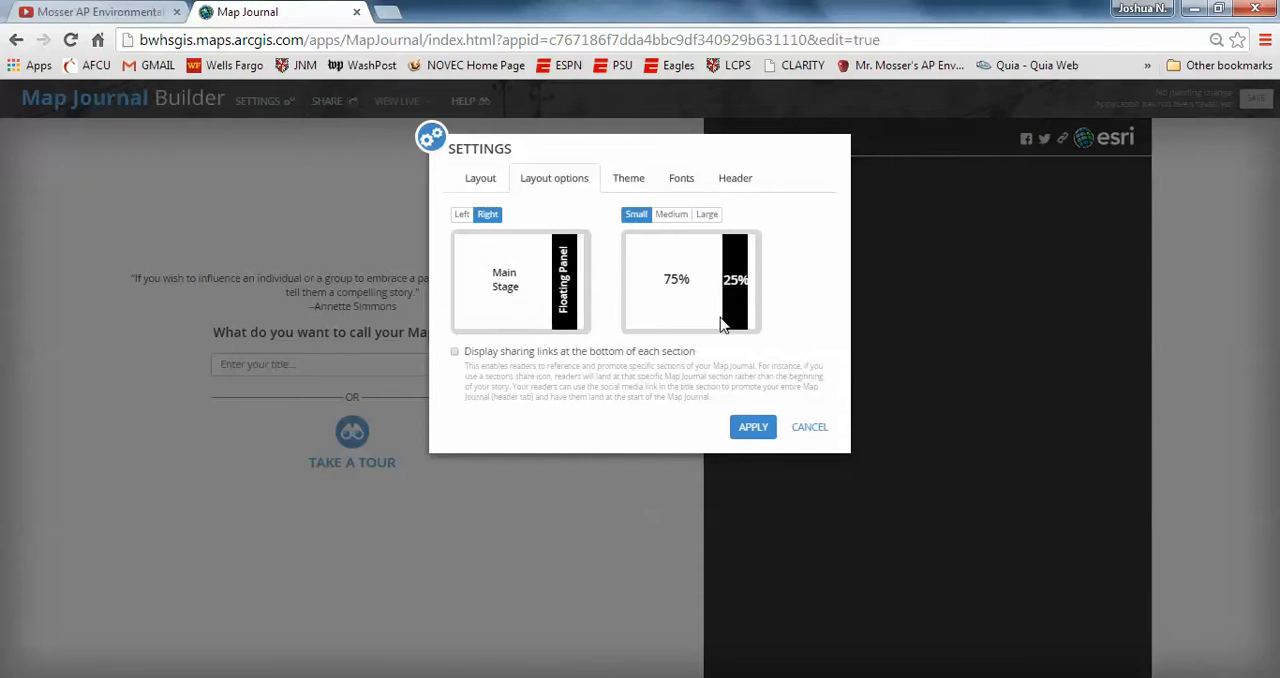
left_click(461, 216)
left_click(488, 216)
left_click(757, 432)
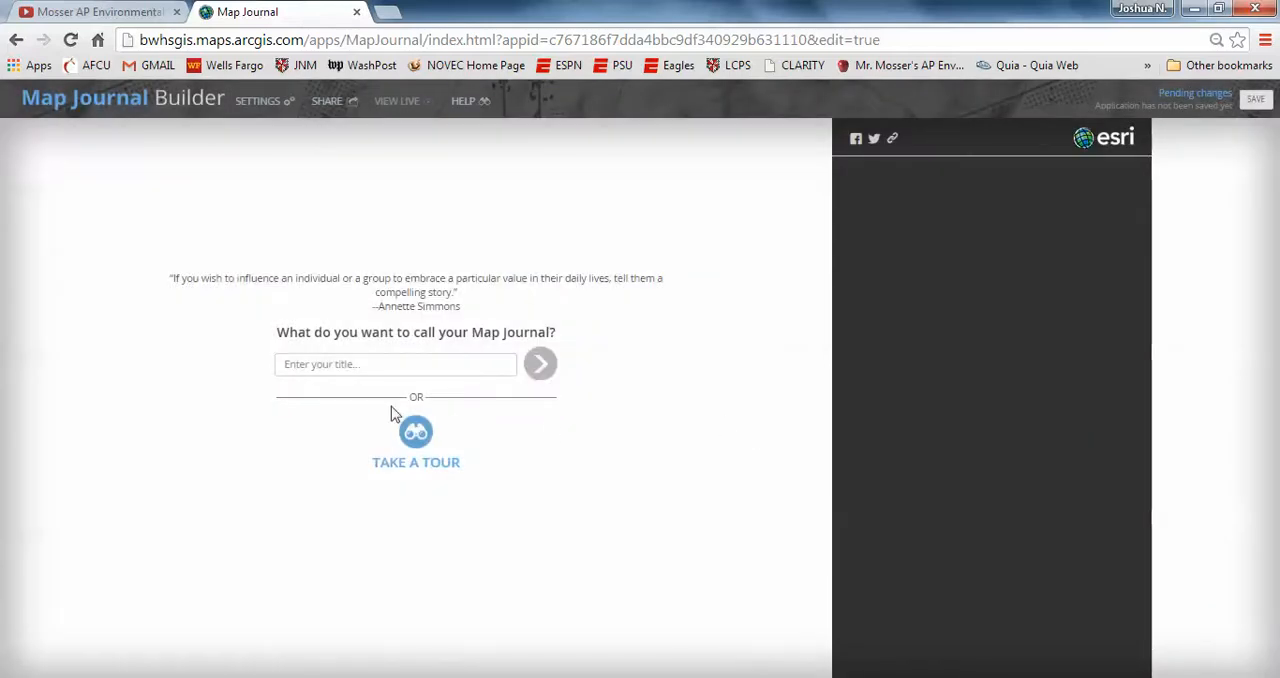
Step: Title the map journal Houston, TX Crime Analysis (Aug 2006) and continue to the home section setup
left_click(361, 366)
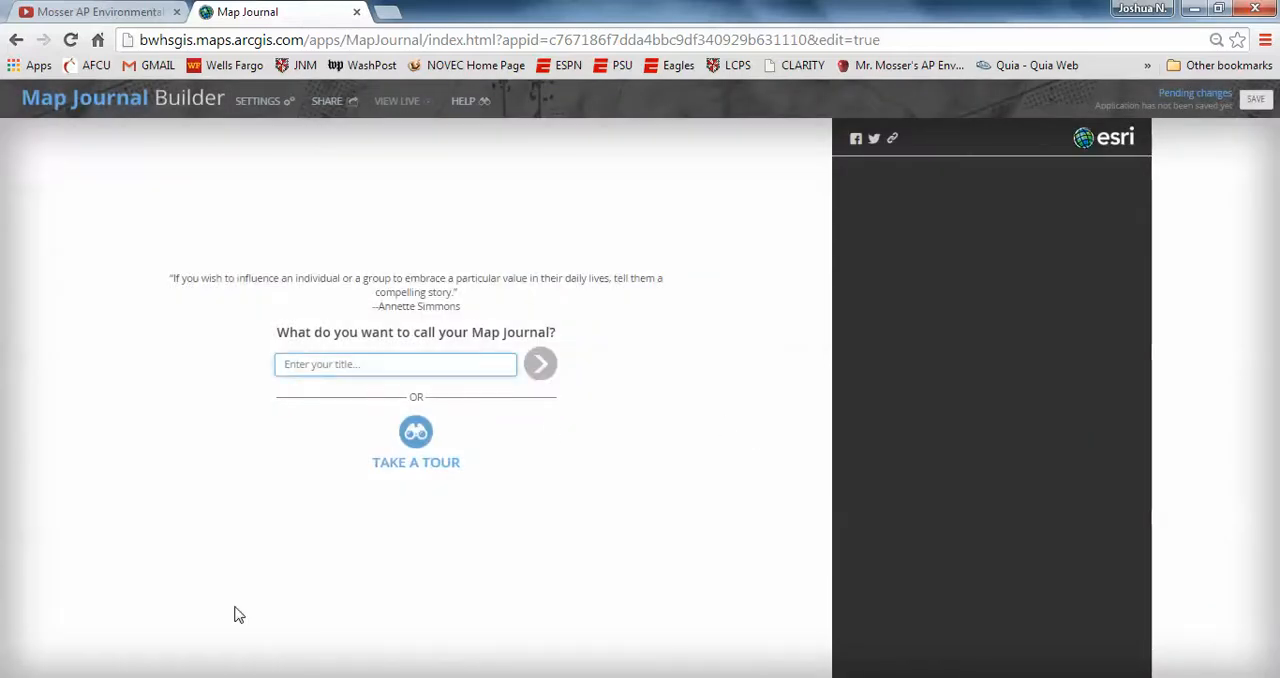
type("Houston, TX ")
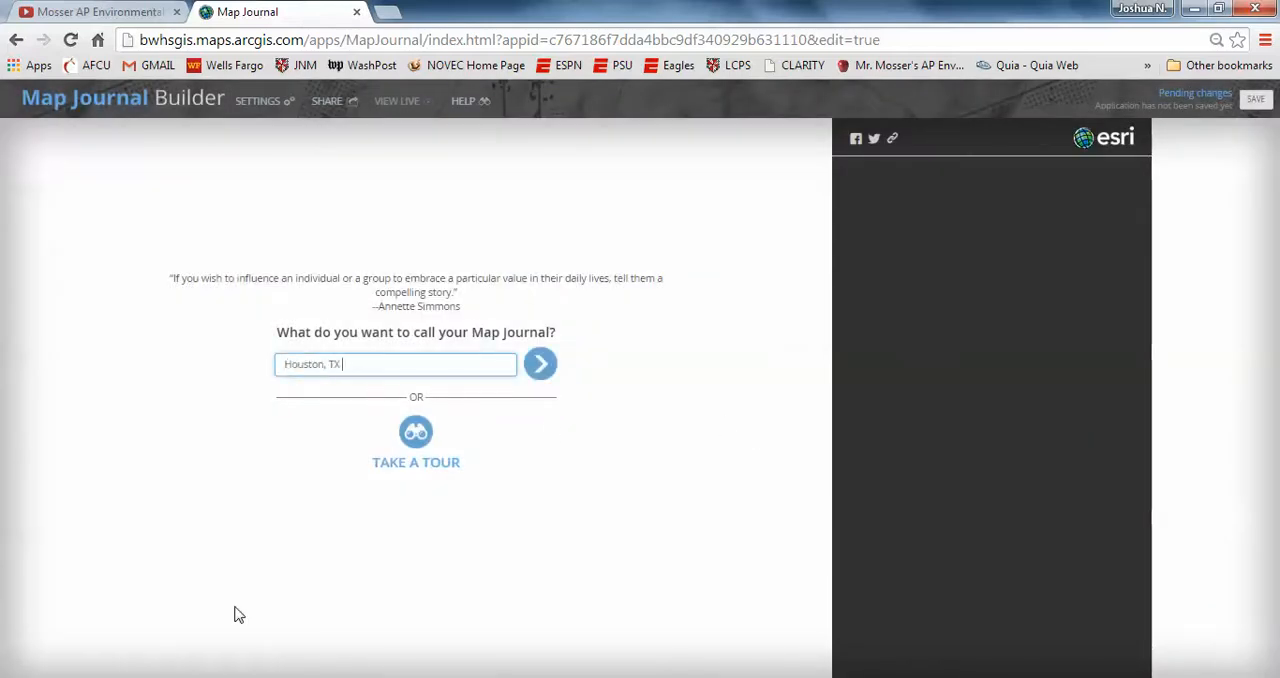
type("Crime")
type("(Aug 2006)")
left_click(540, 364)
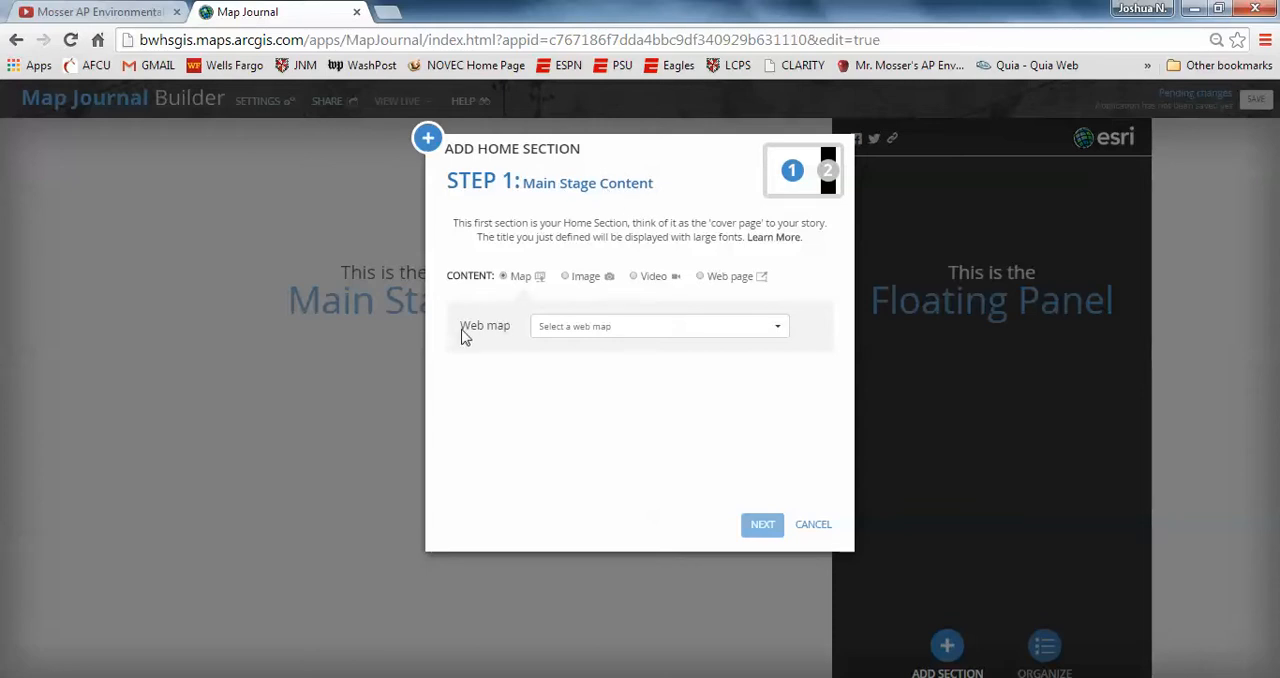
left_click(776, 331)
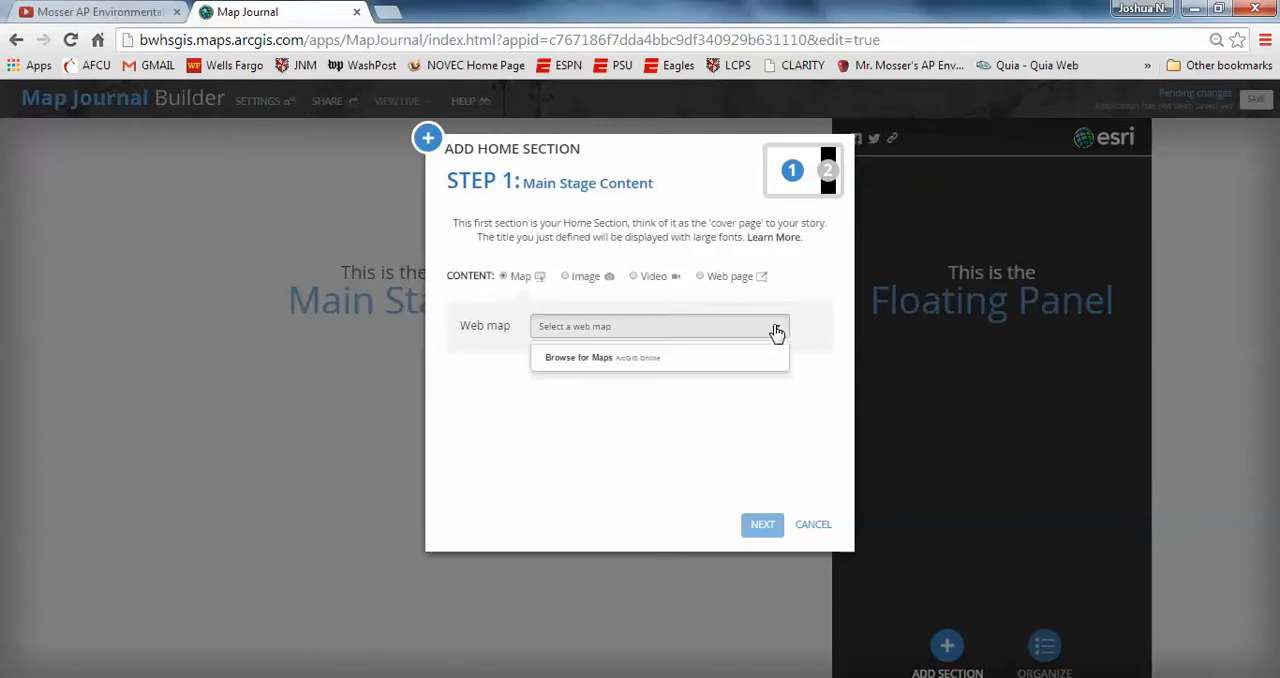
left_click(576, 360)
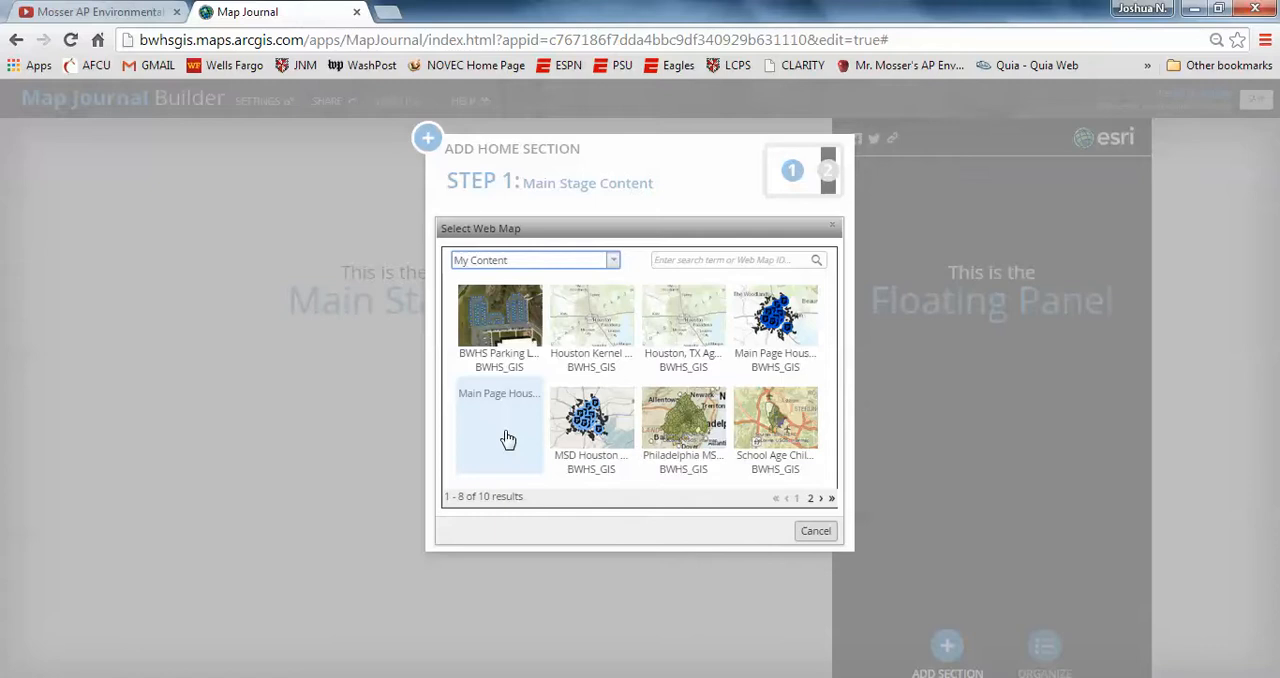
left_click(782, 339)
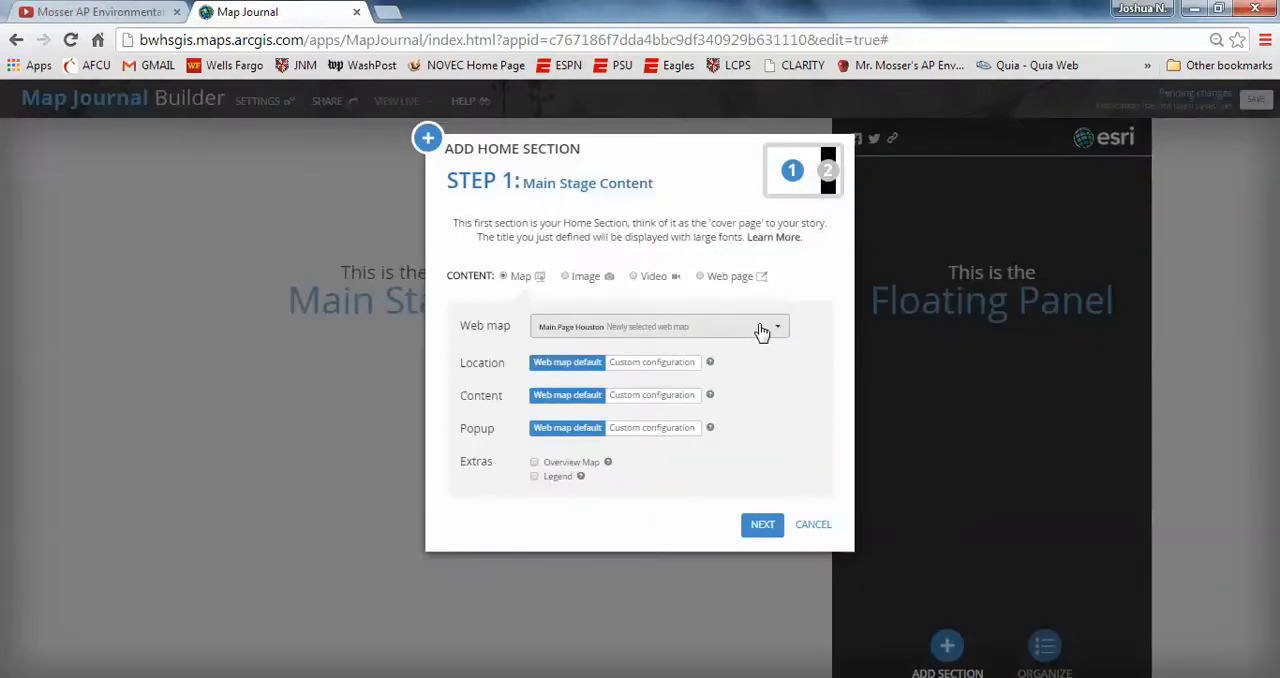
Step: Use the Main Page Houston Crime web map with the legend enabled as the home section's main stage content
left_click(762, 332)
left_click(583, 362)
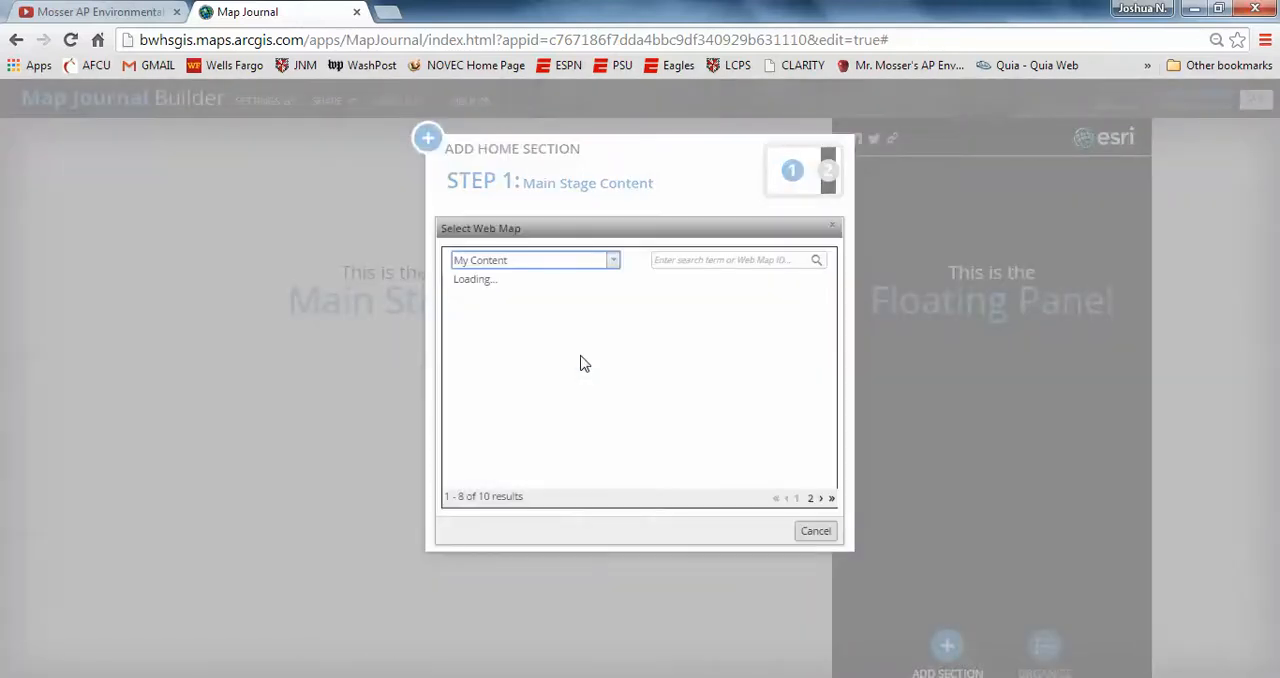
left_click(503, 436)
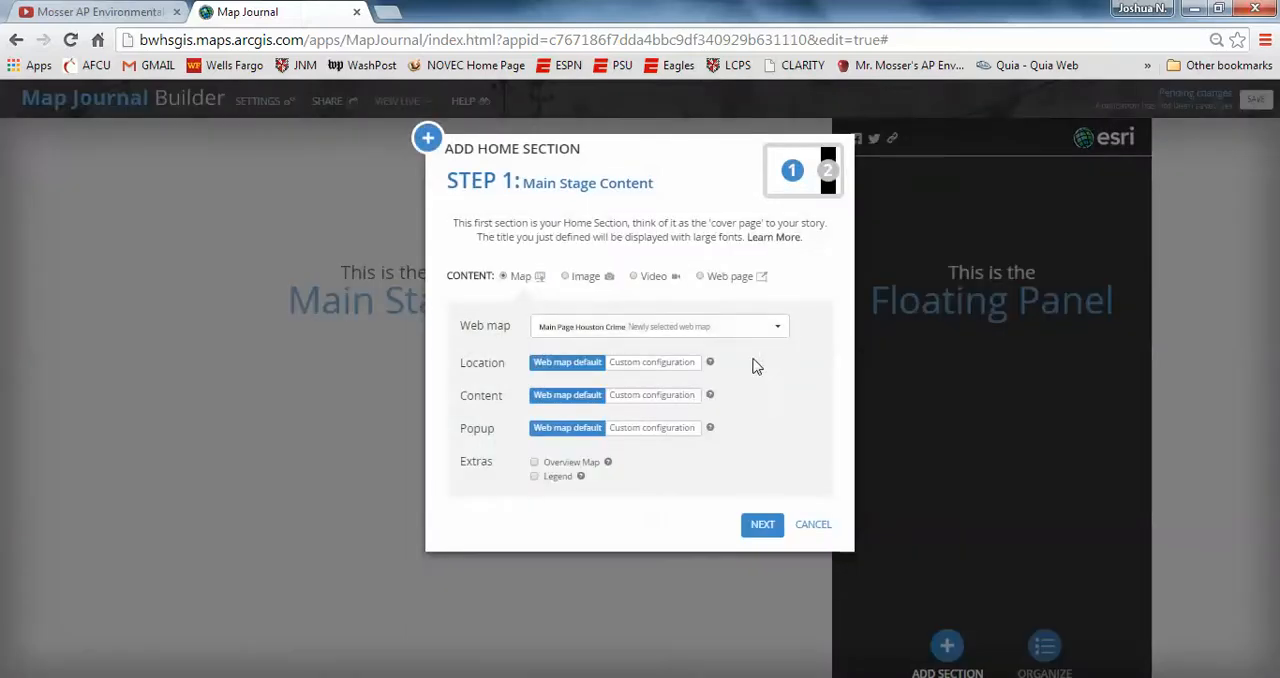
left_click(762, 526)
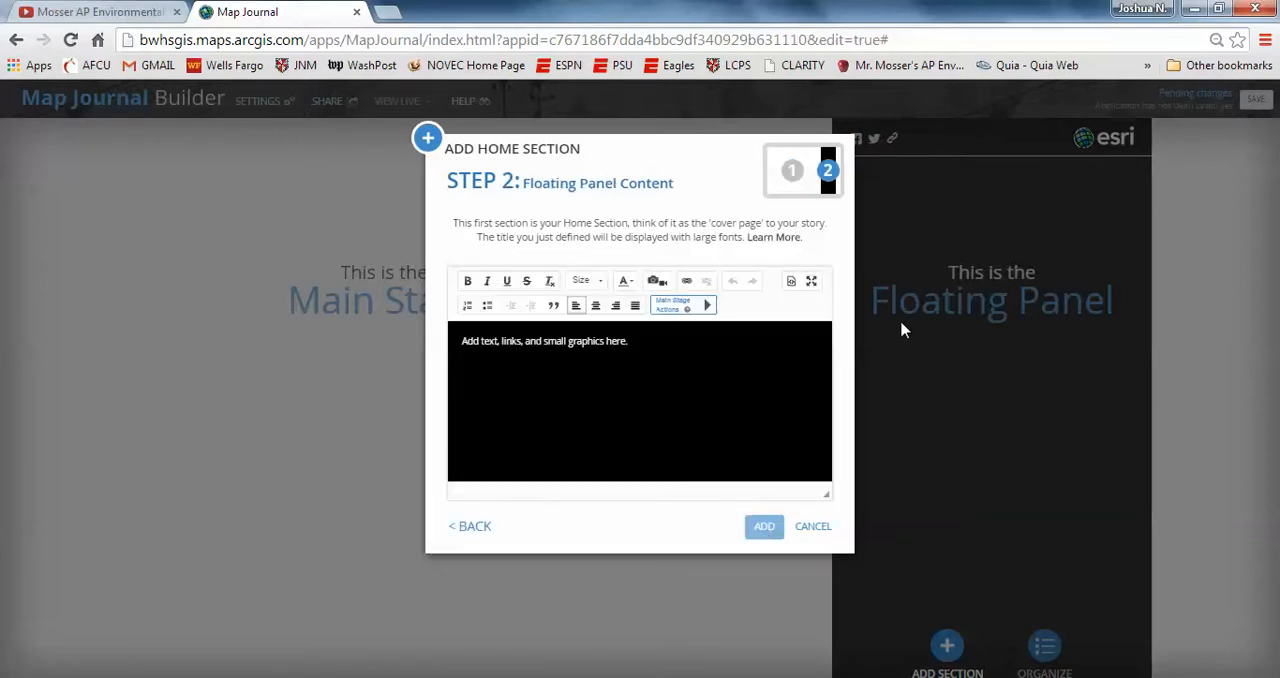
Step: Start the home section's floating panel text with "Base map of Houston, TX, depicting police station locations, distance rings"
left_click(634, 343)
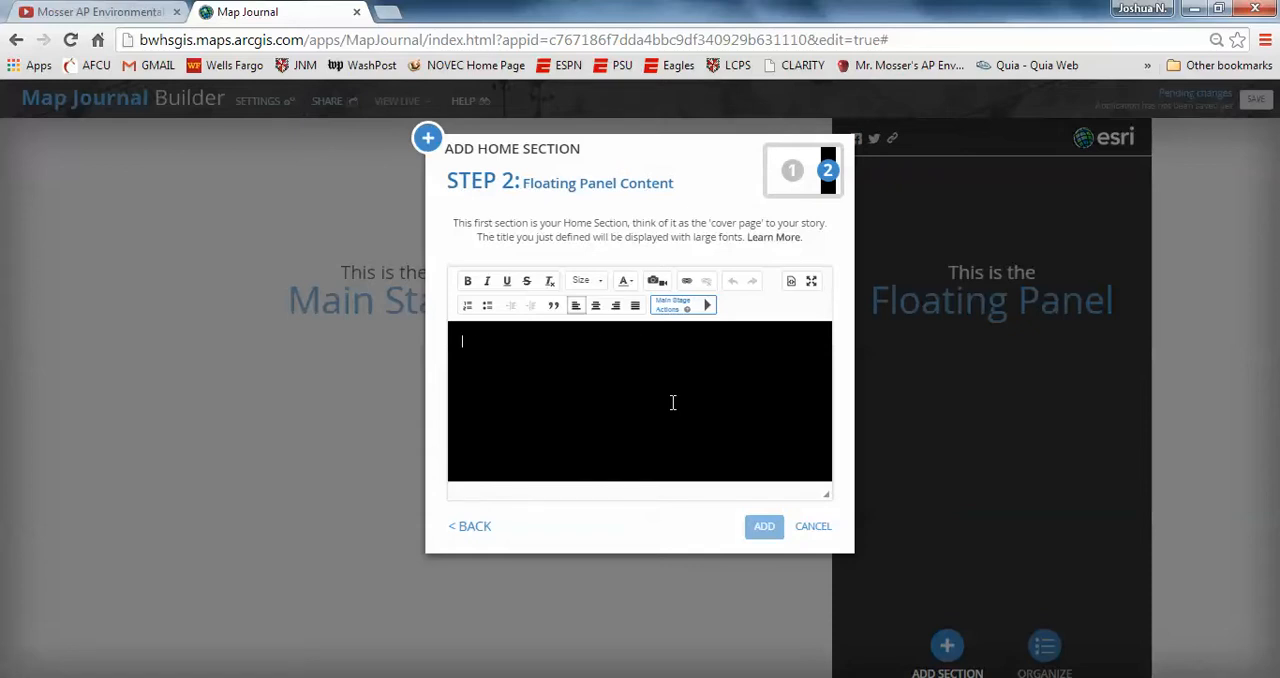
type("Base map of")
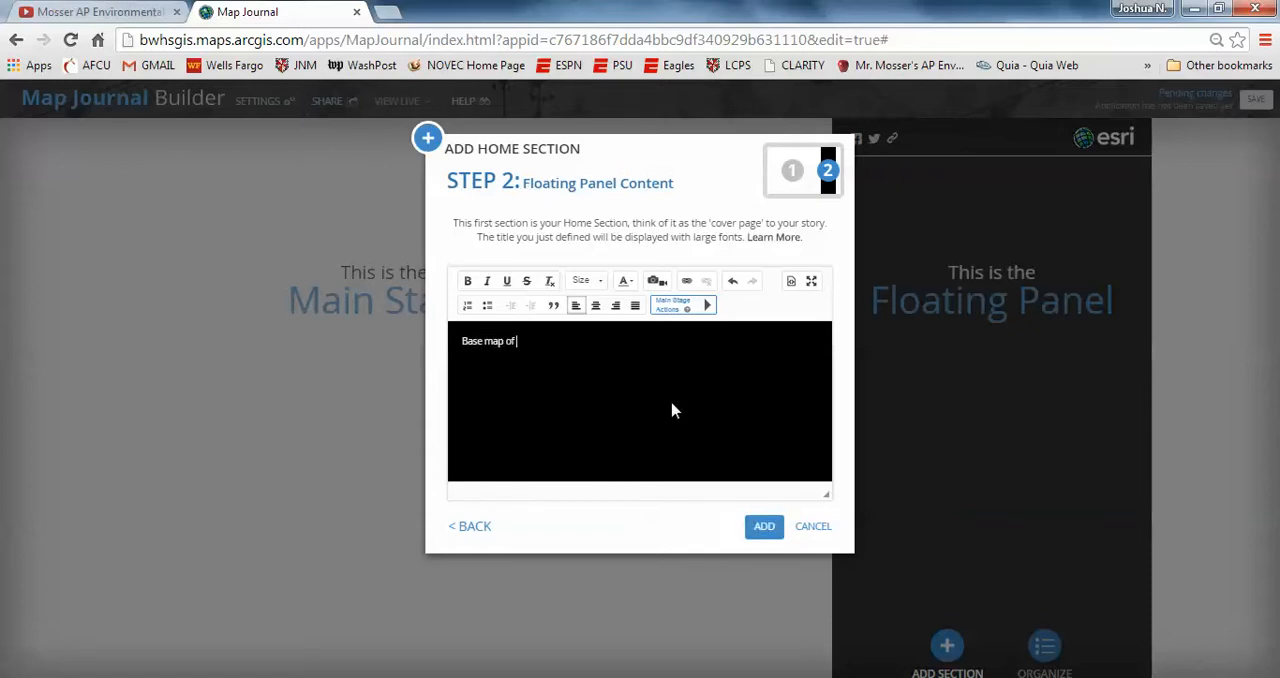
type(" Hous")
type("ton, TX, show")
key("BackSpace")
key("BackSpace")
type("depicting pol")
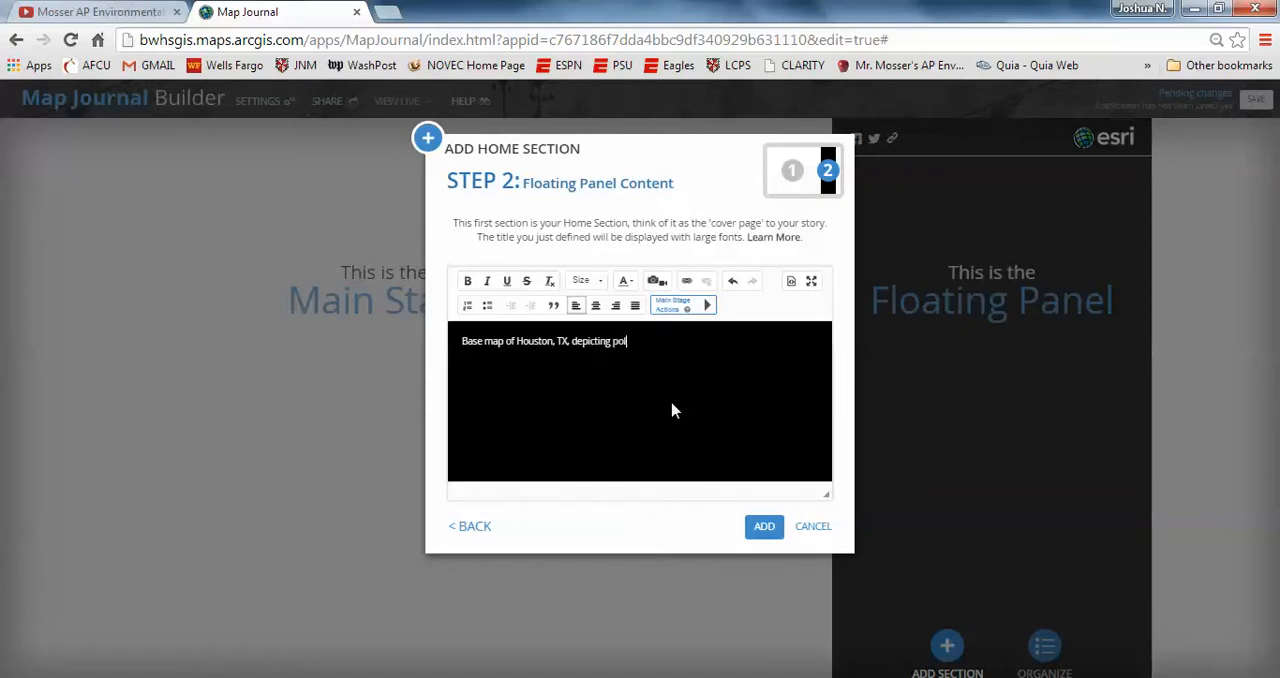
type("ice station locations, distance rings")
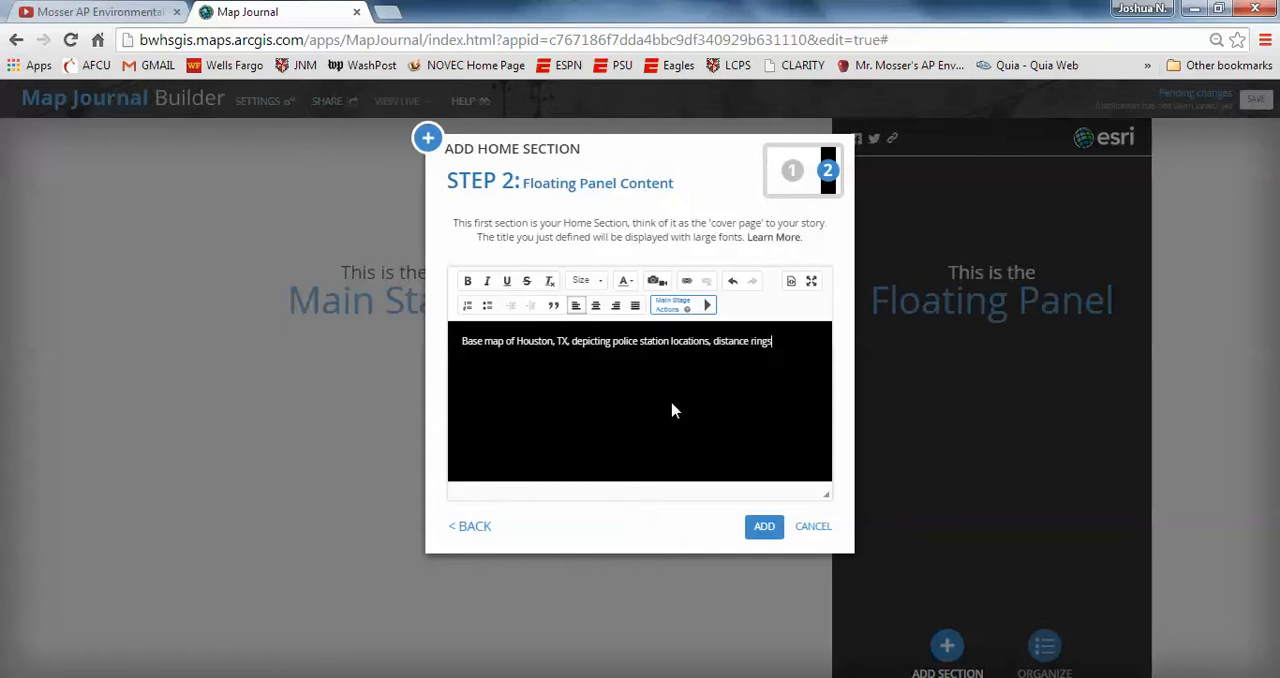
type(" from each police station, and")
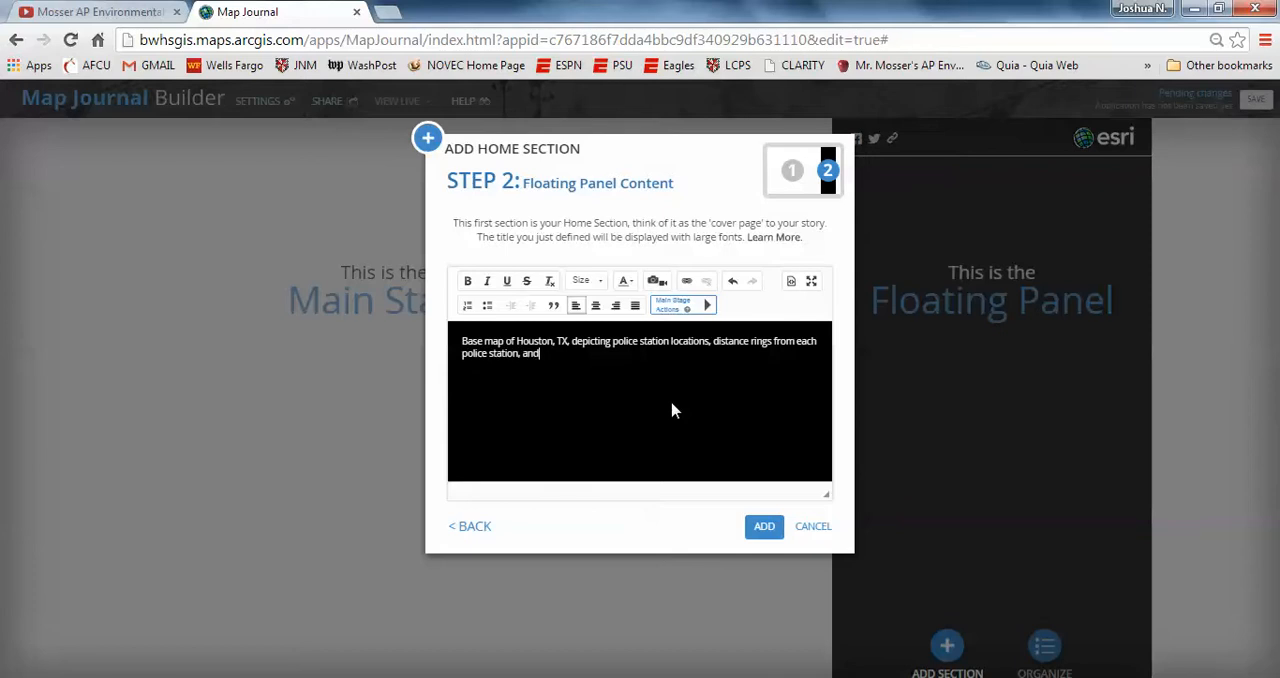
type(" number of crimes per po")
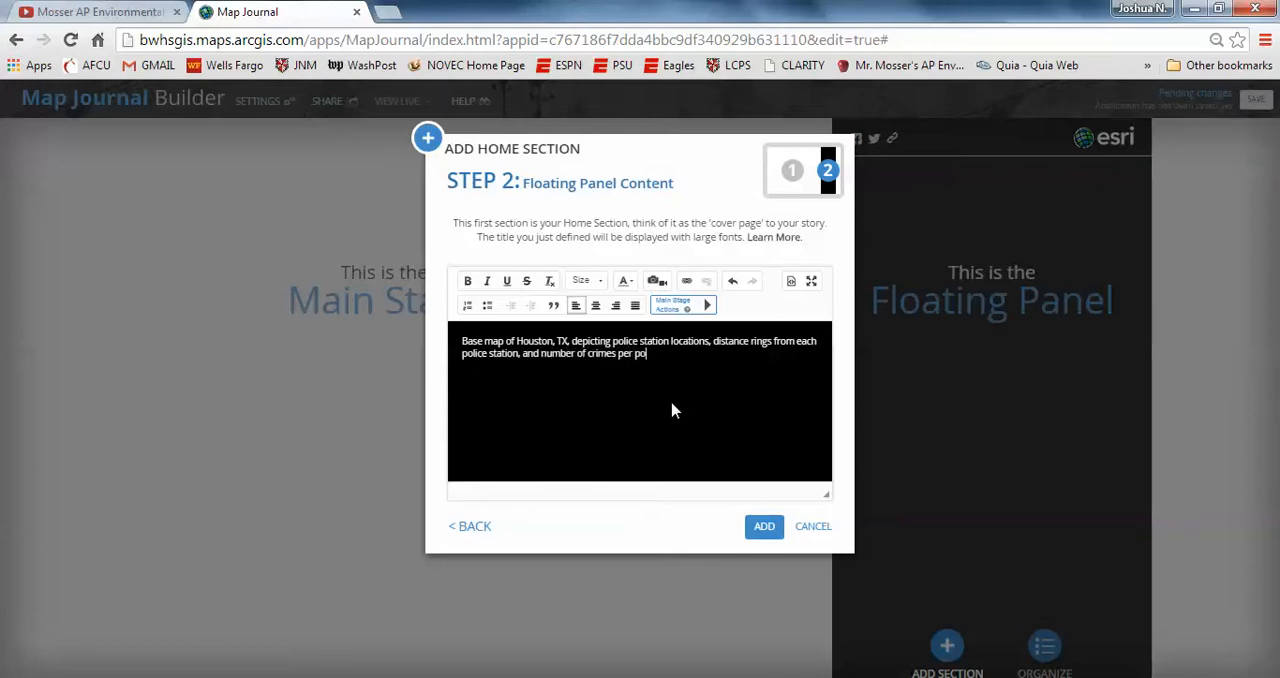
type("lice station (August 2006).")
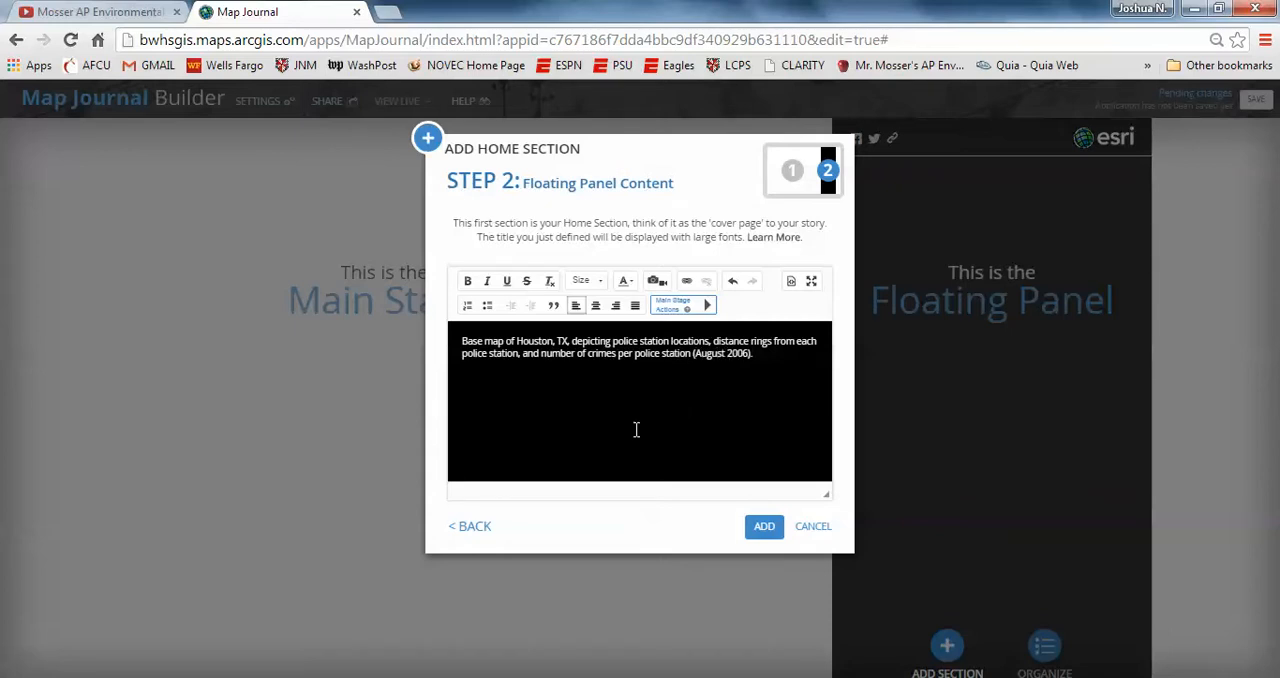
Step: Finish the text with "from each police station, and number of crimes per police station (August 2006)." and add the home section
left_click(762, 527)
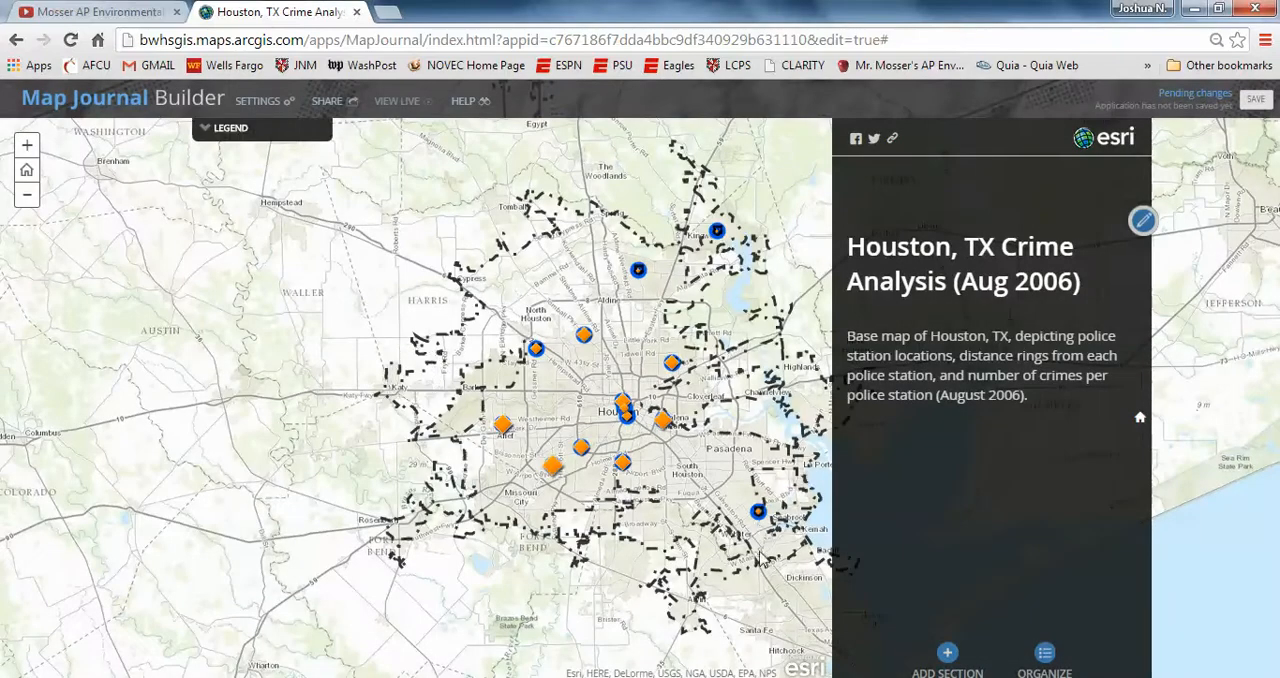
Step: Check the distance rings on the home section's map, and save the map journal application
left_click_drag(730, 425, 603, 424)
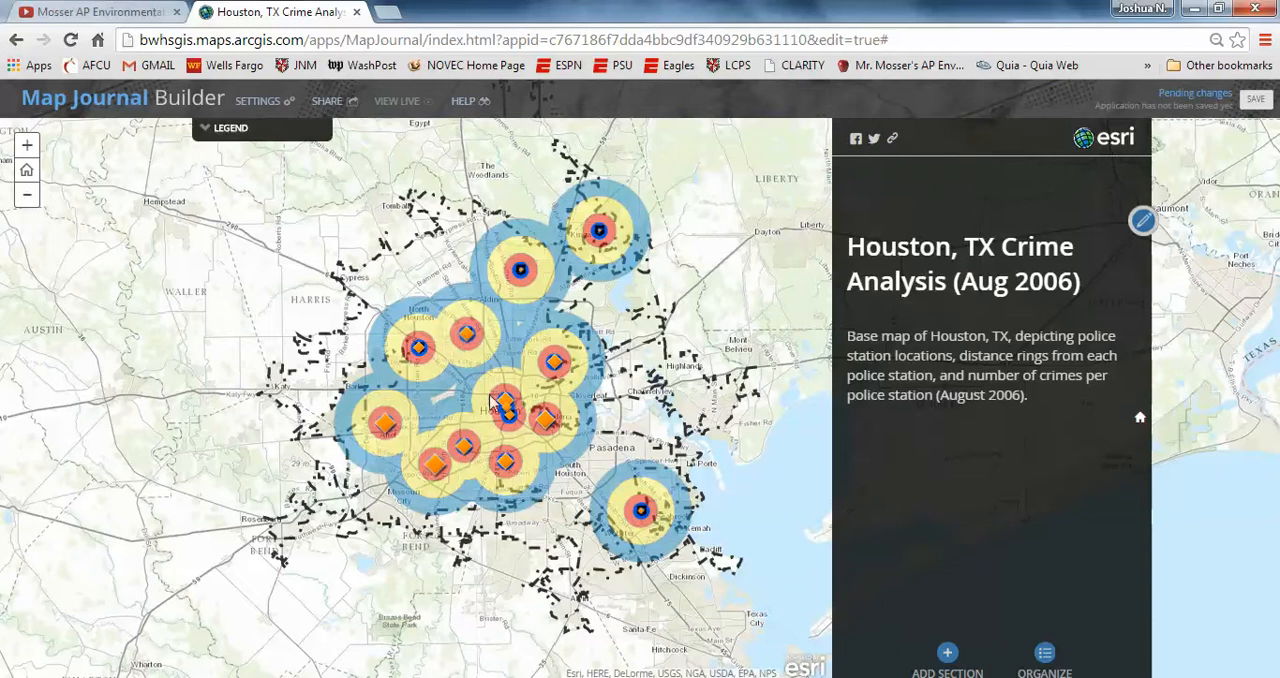
scroll(493, 437, "up", 1)
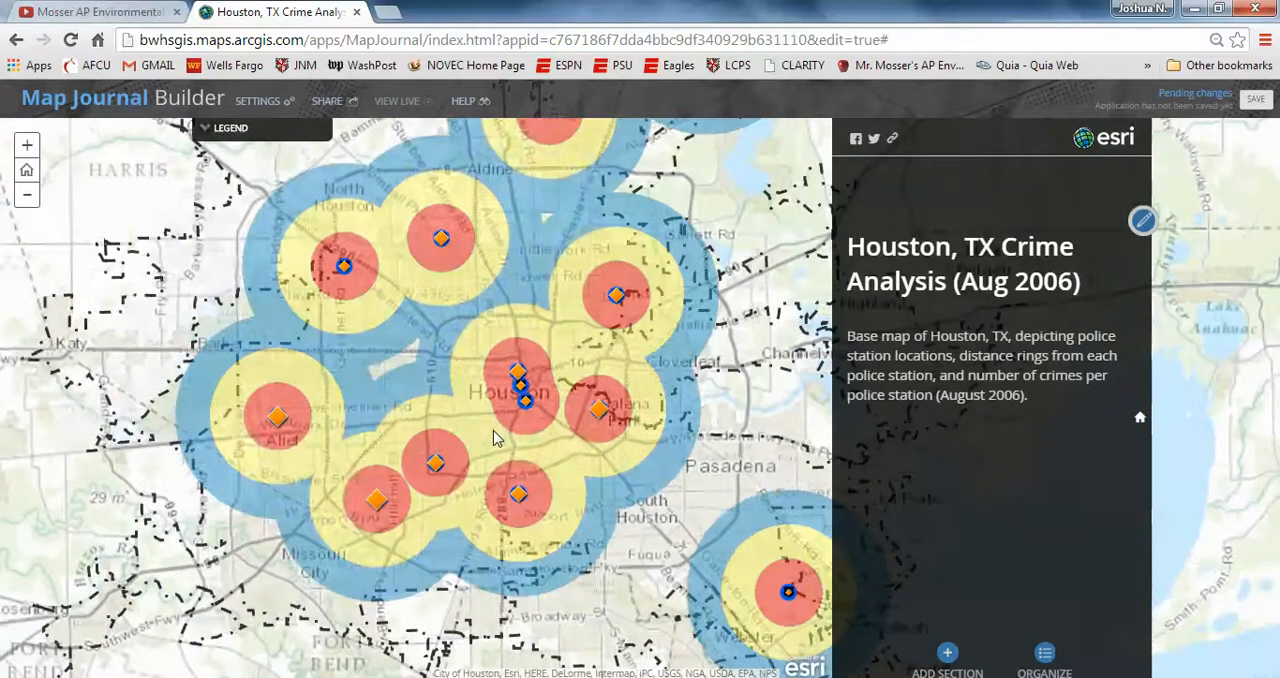
scroll(493, 437, "down", 1)
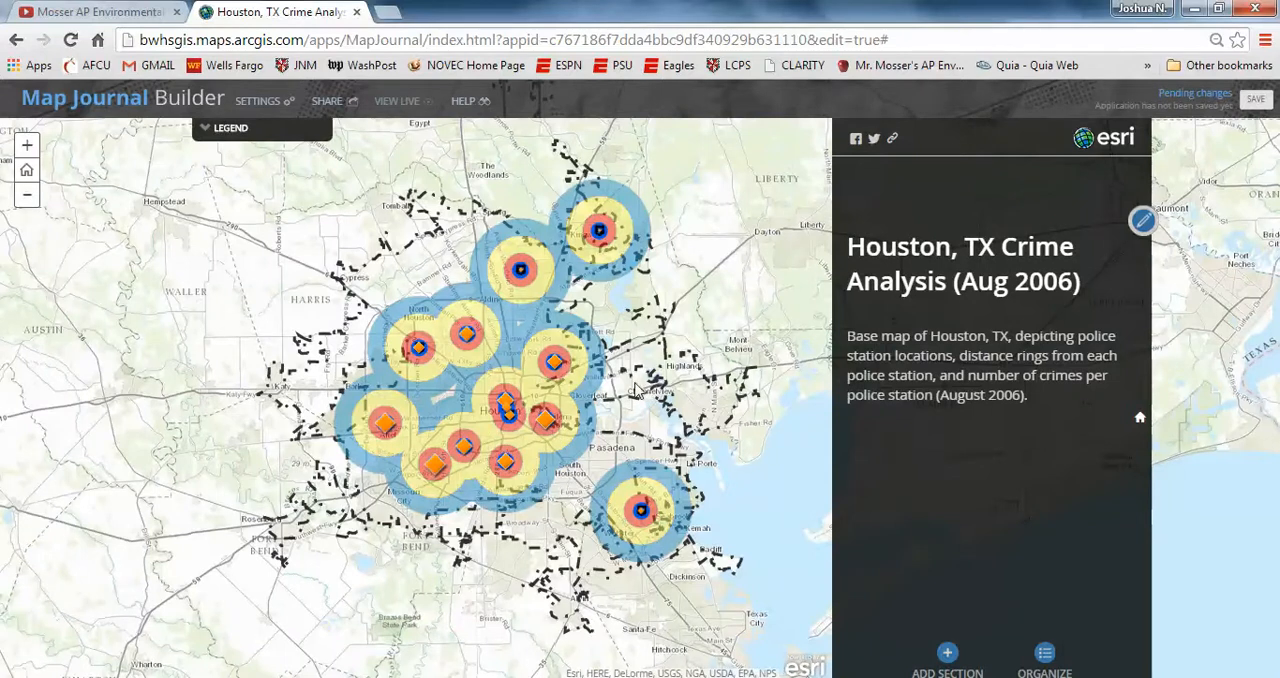
left_click_drag(635, 385, 615, 386)
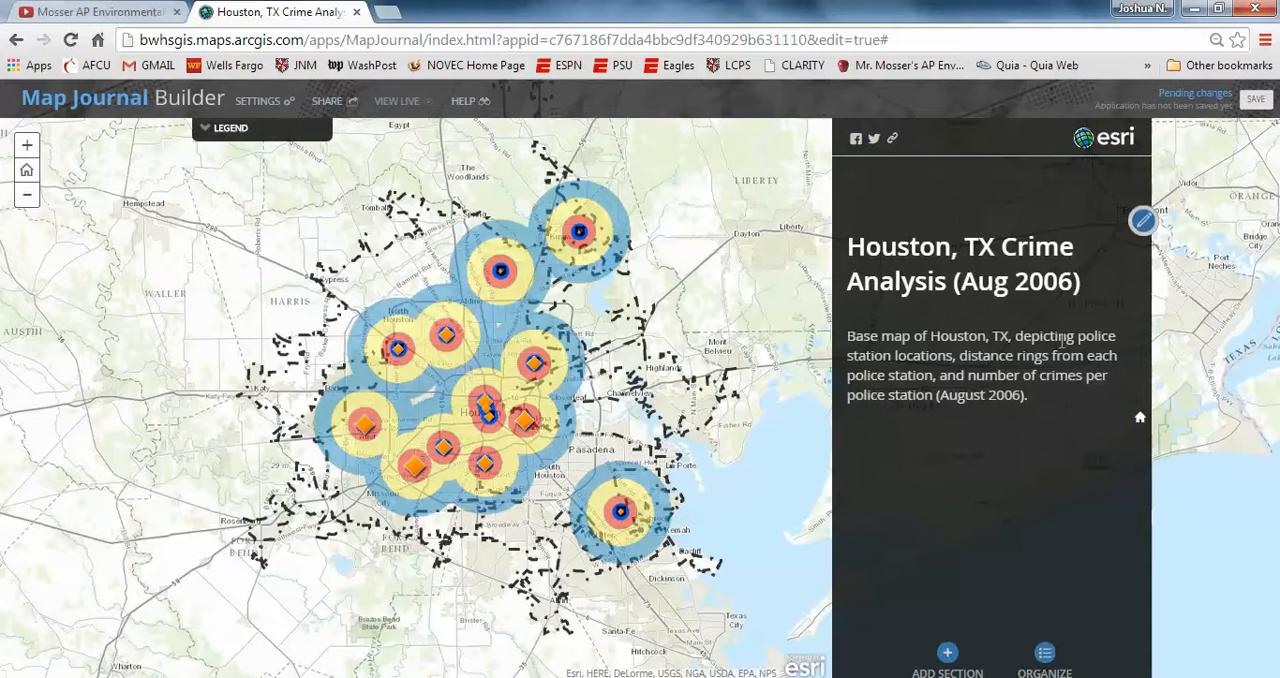
left_click(1256, 106)
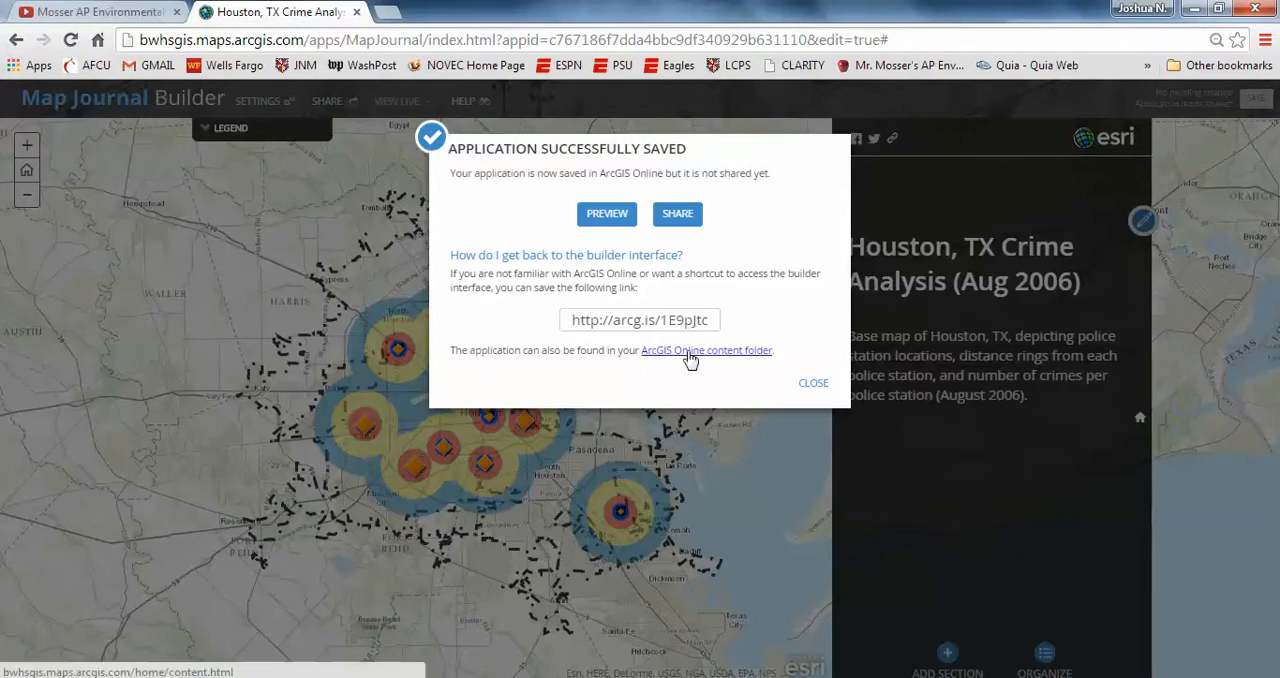
left_click(814, 384)
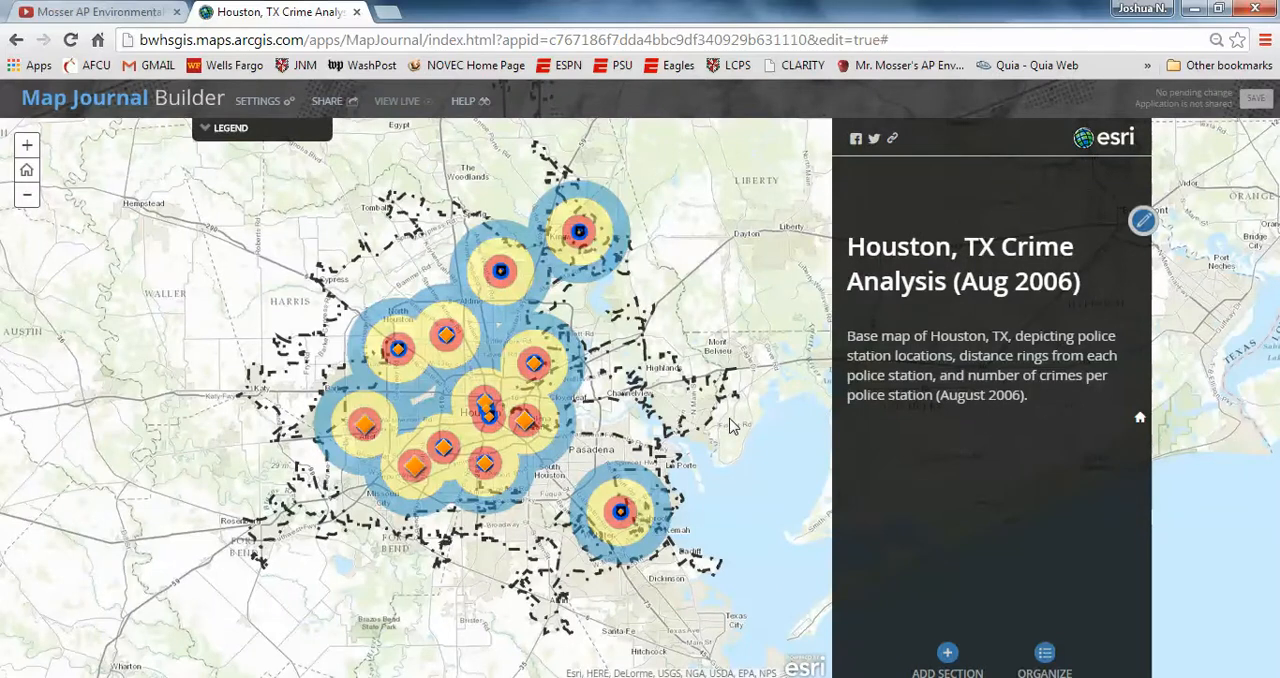
Step: Start a new journal section titled Aggravated Assault Density Map
left_click(947, 655)
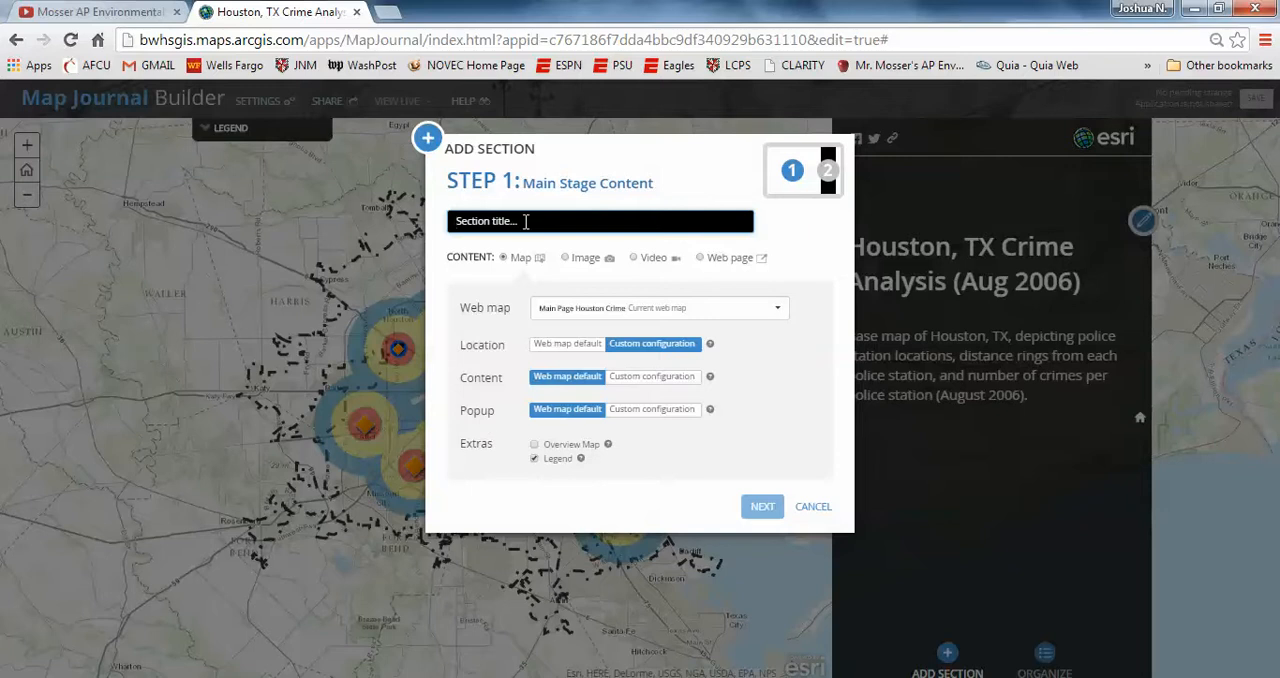
type("Aggr")
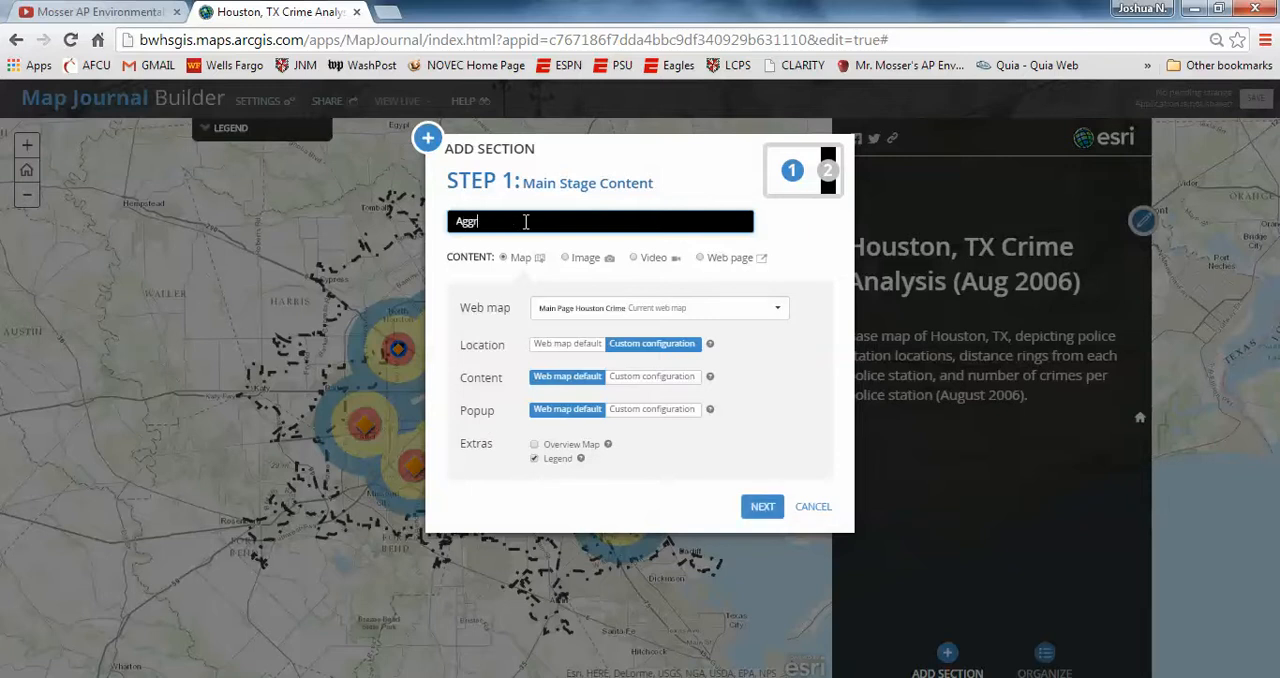
type("avated Assault Denisty")
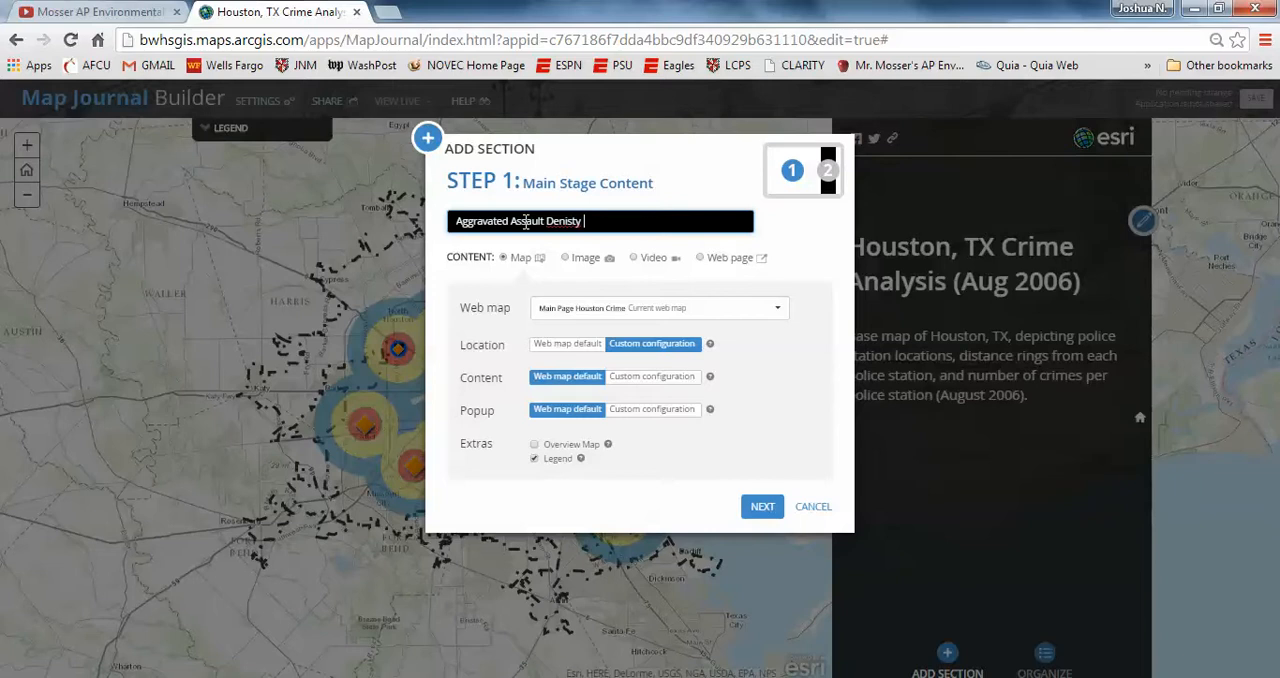
key("BackSpace")
key("BackSpace")
key("BackSpace")
type("ty Map")
Step: Use the Houston, TX Aggravated Assault (August 2006) web map from My Content as the section's main stage content
left_click(750, 314)
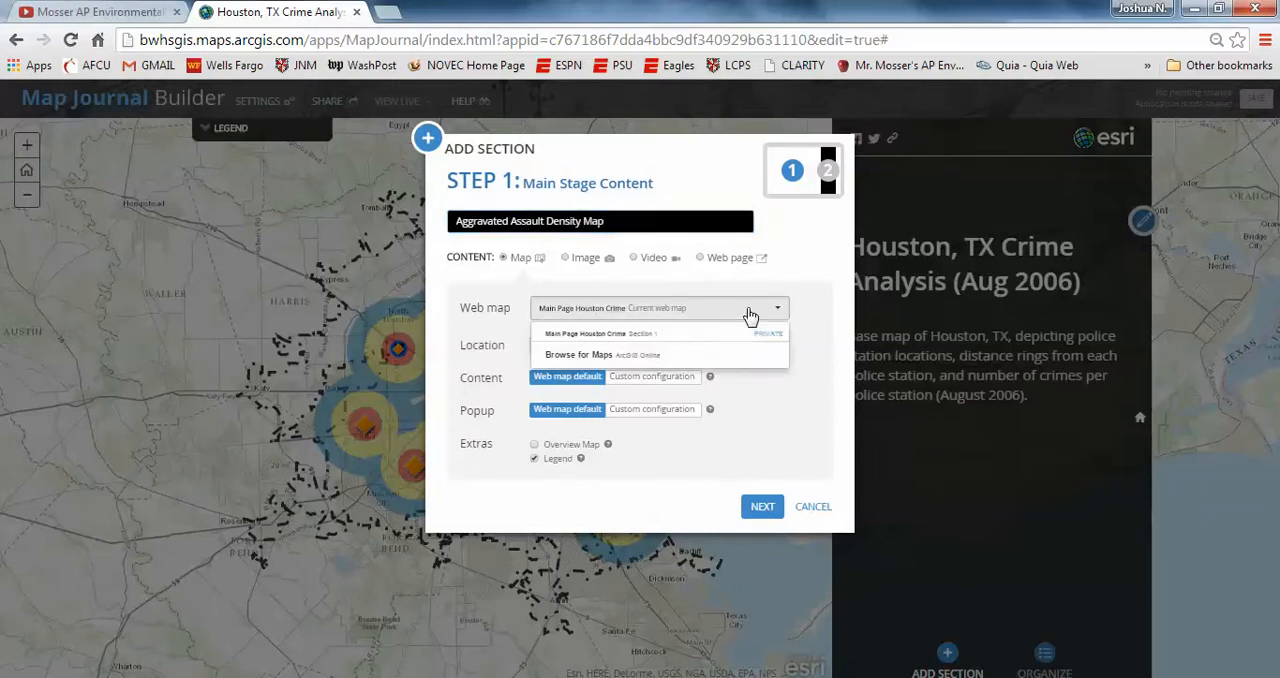
left_click(613, 355)
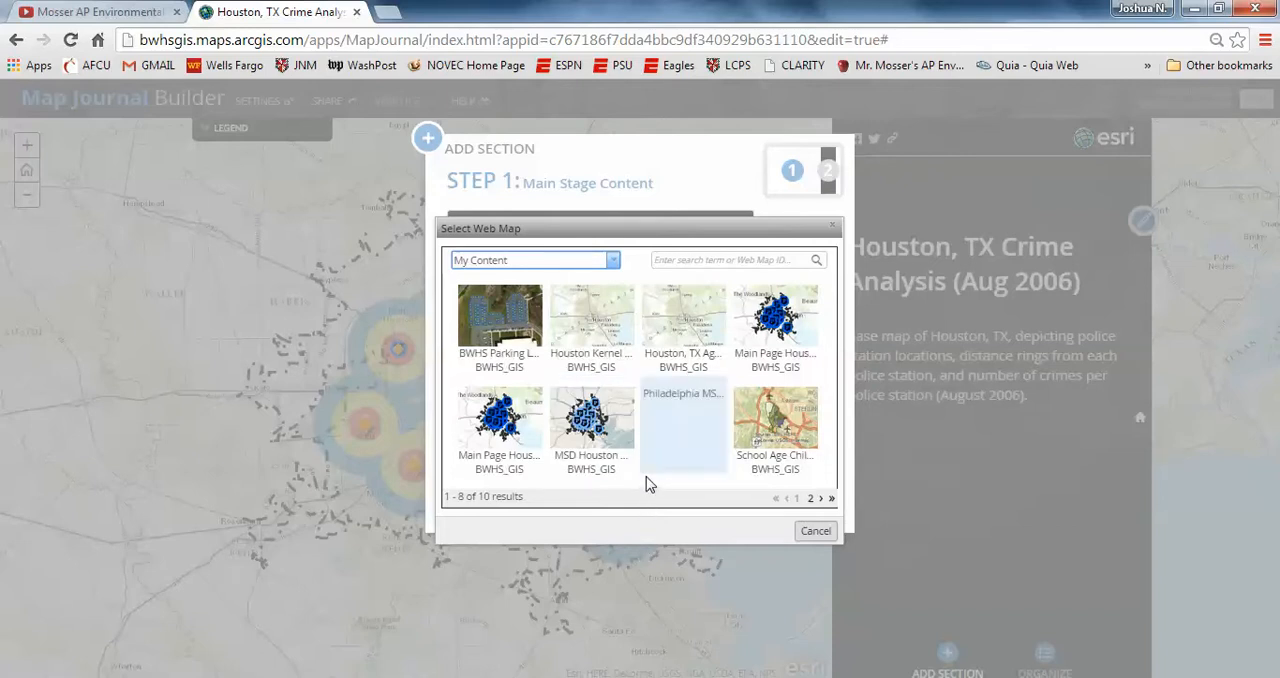
left_click(687, 346)
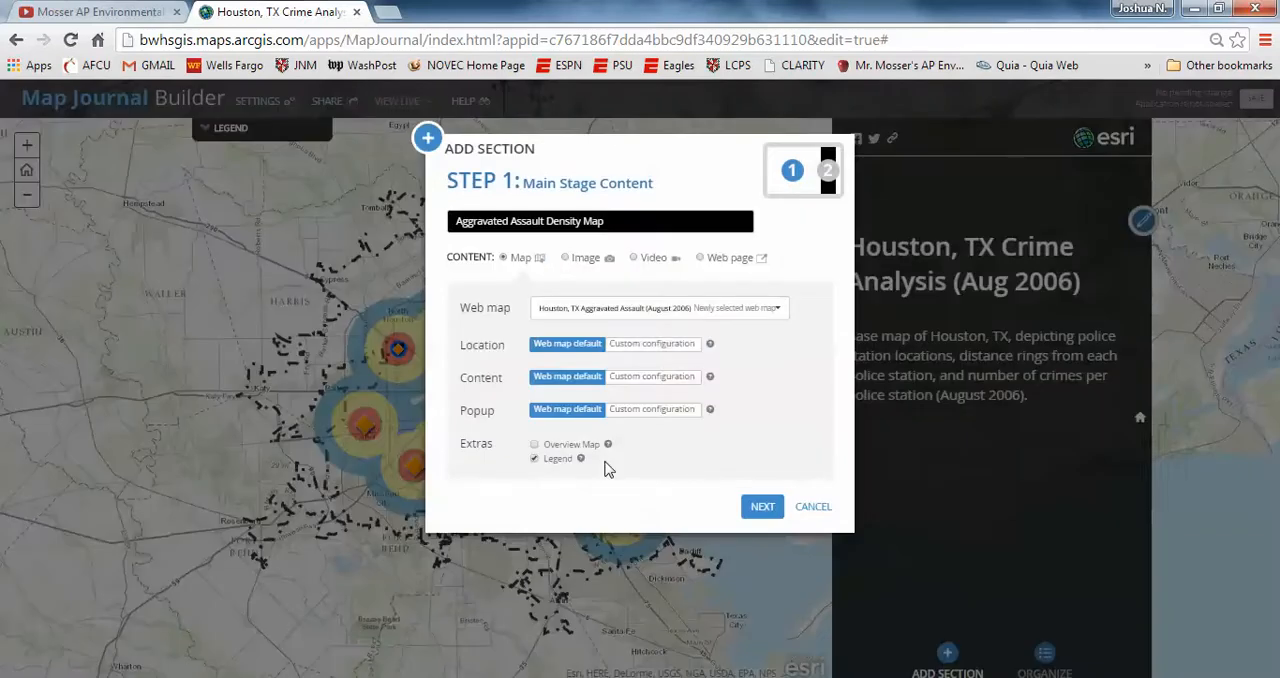
left_click(762, 507)
Step: Add the section with the floating panel text "Density map showing concentrations of aggravated assault crimes in Houston, TX (August 2006)."
left_click(512, 330)
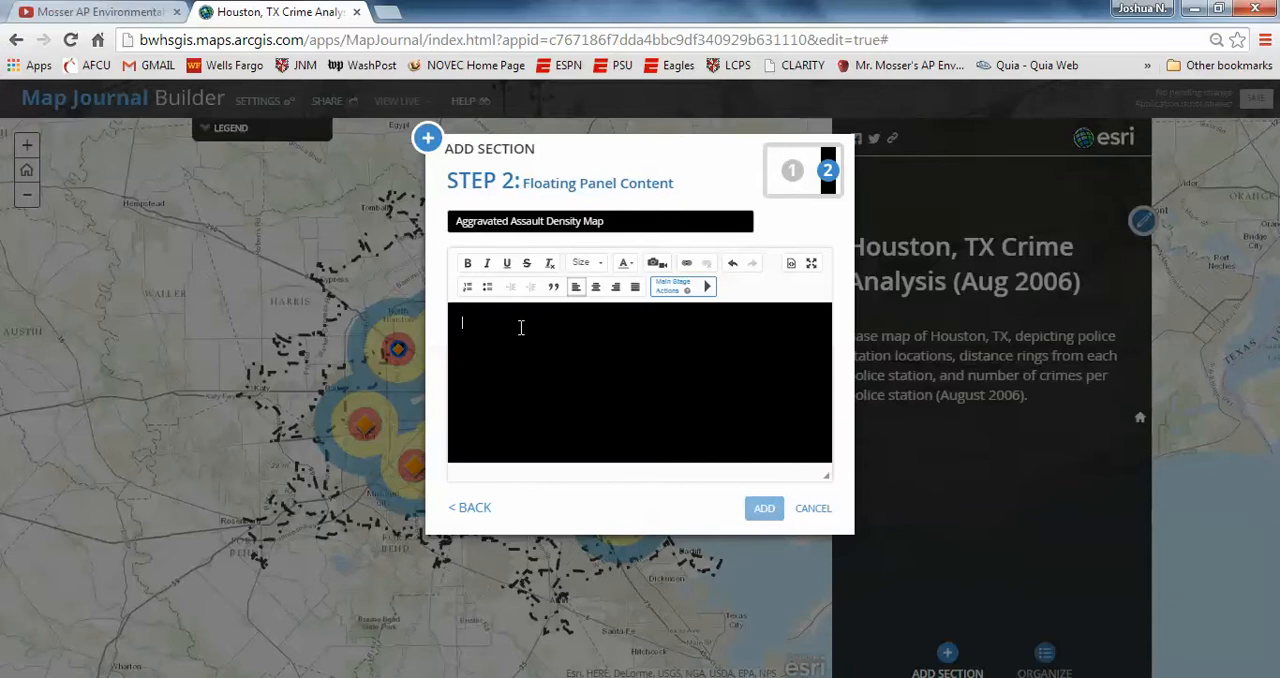
type("Densit")
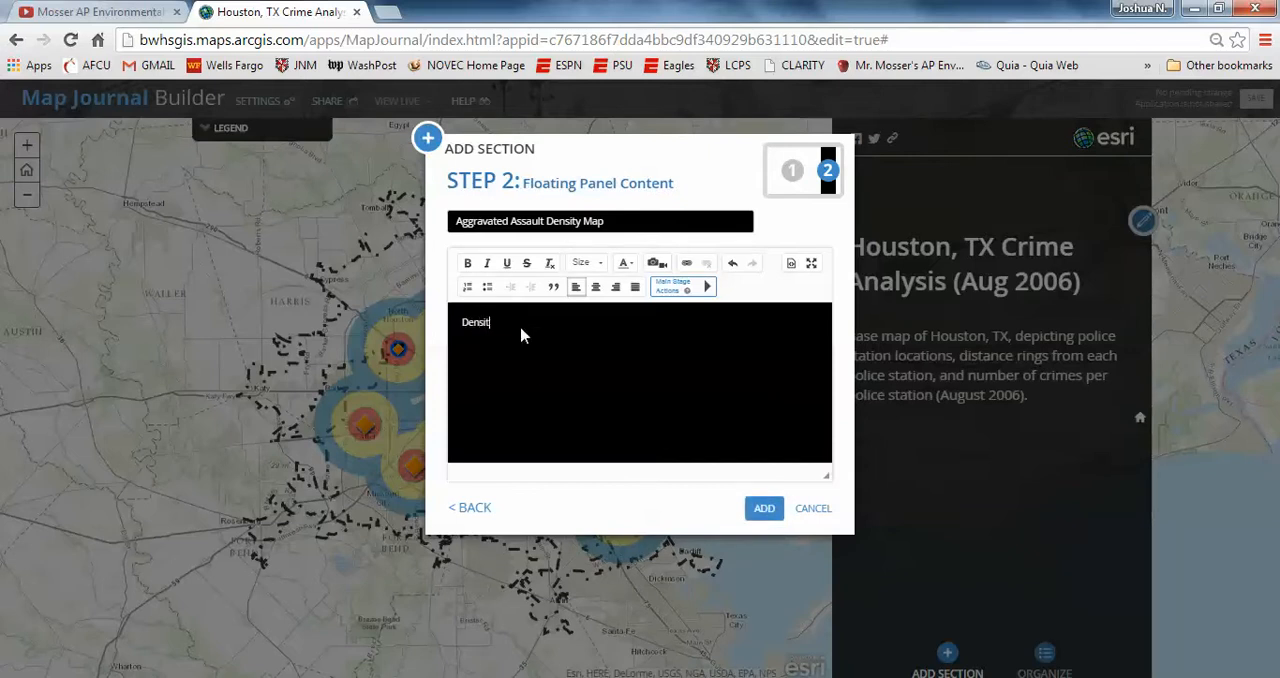
type("y map showing concentrations of aggravated assault")
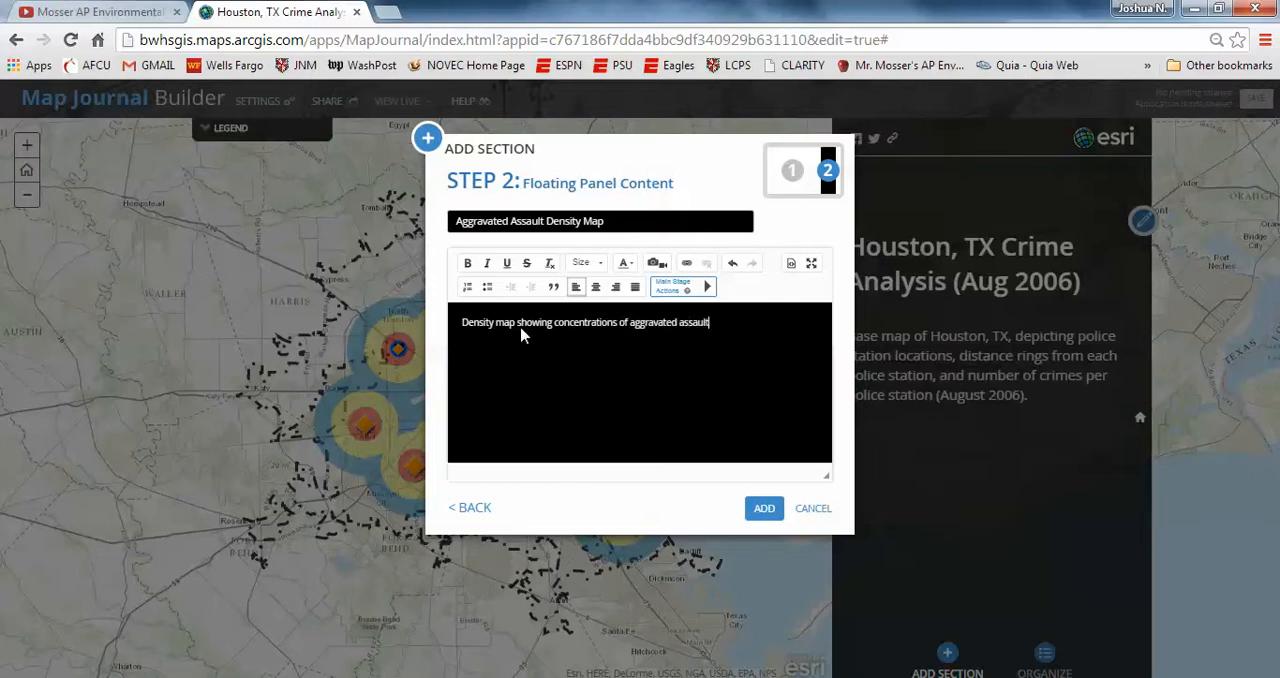
type(" crimes in Houston, TX (August 2006).")
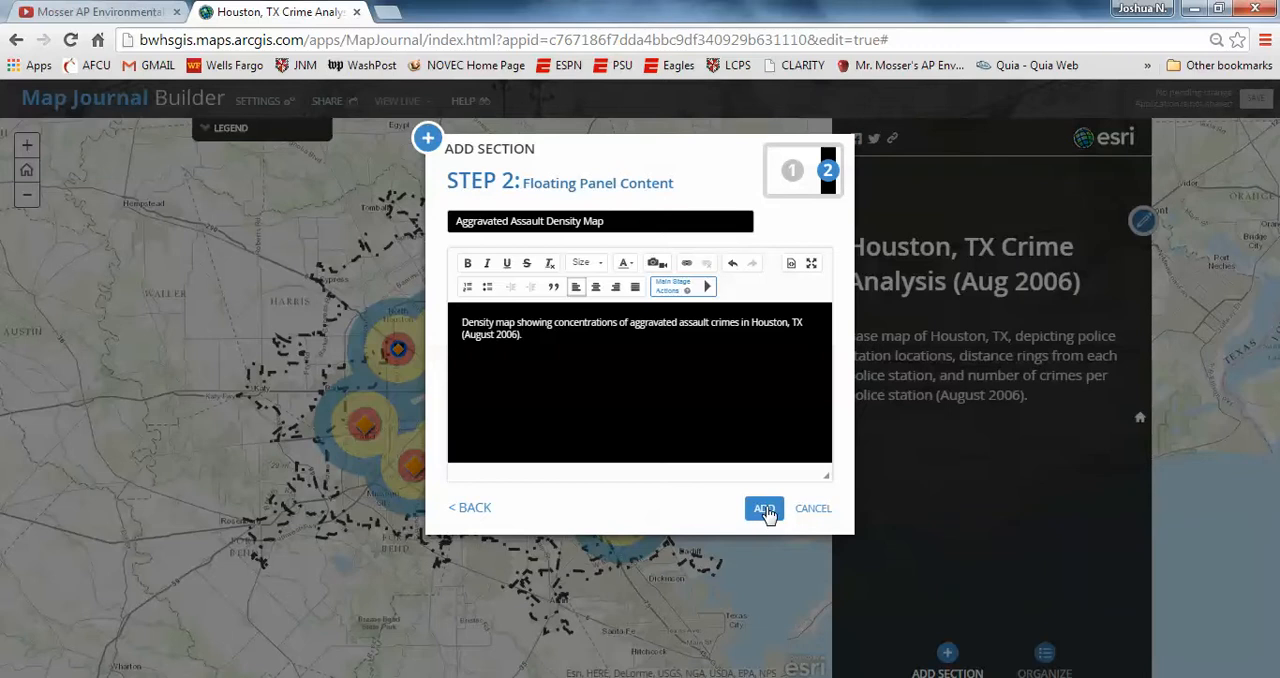
left_click(764, 510)
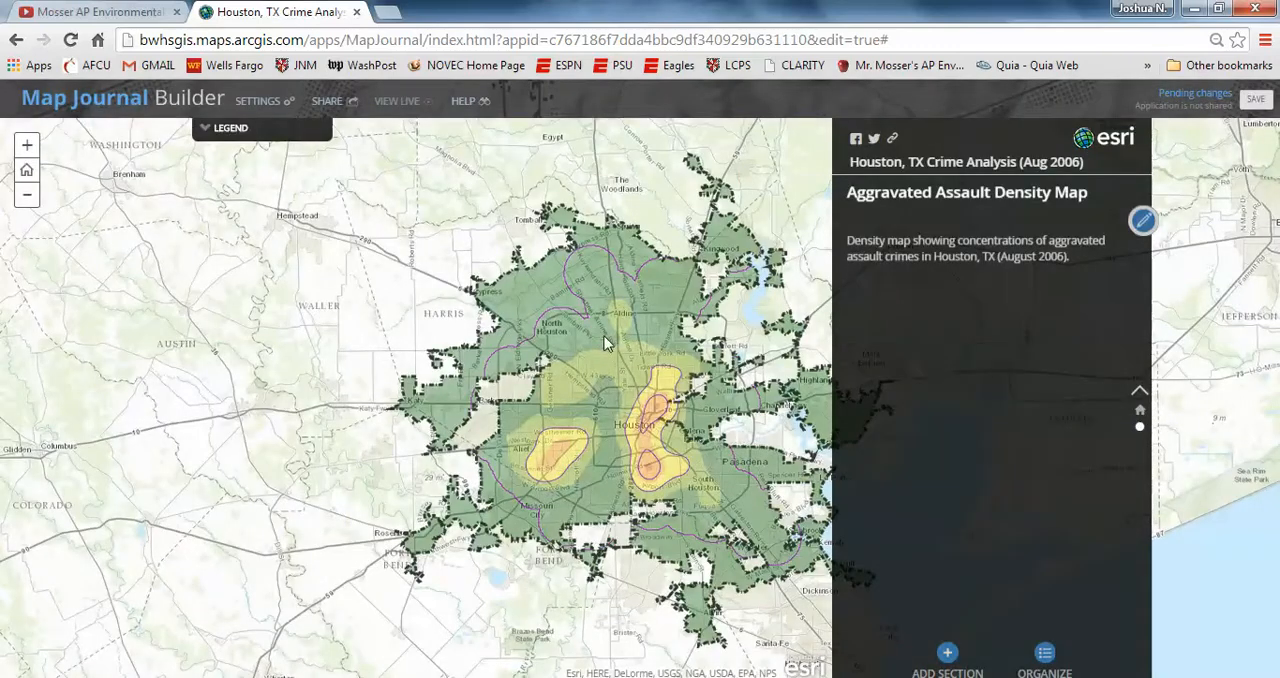
left_click_drag(604, 343, 490, 322)
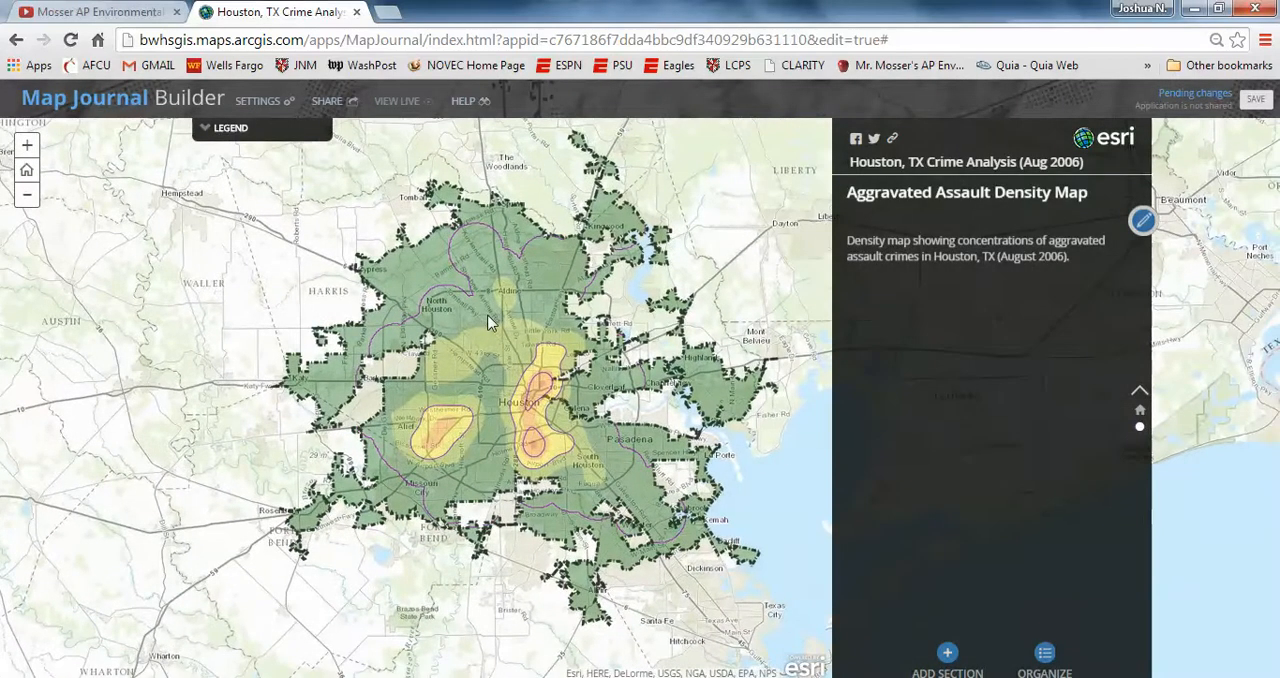
Step: Save the map journal with its Aggravated Assault Density Map section
left_click(1250, 104)
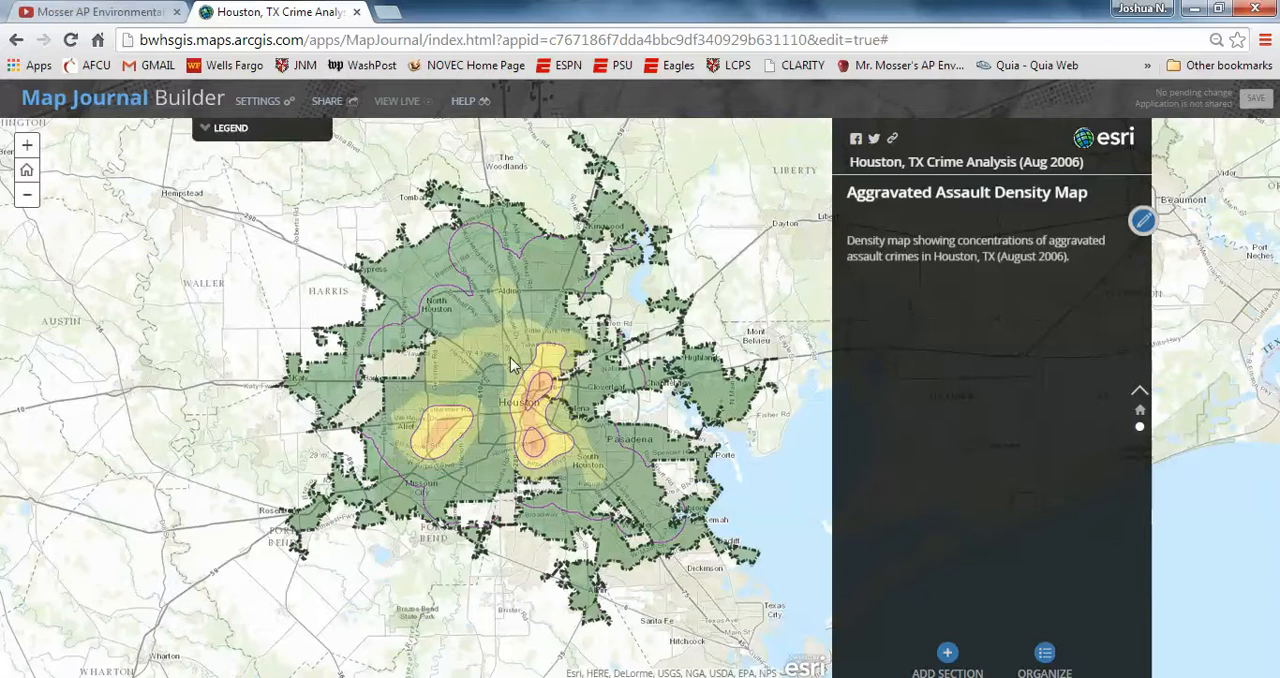
left_click_drag(510, 357, 484, 362)
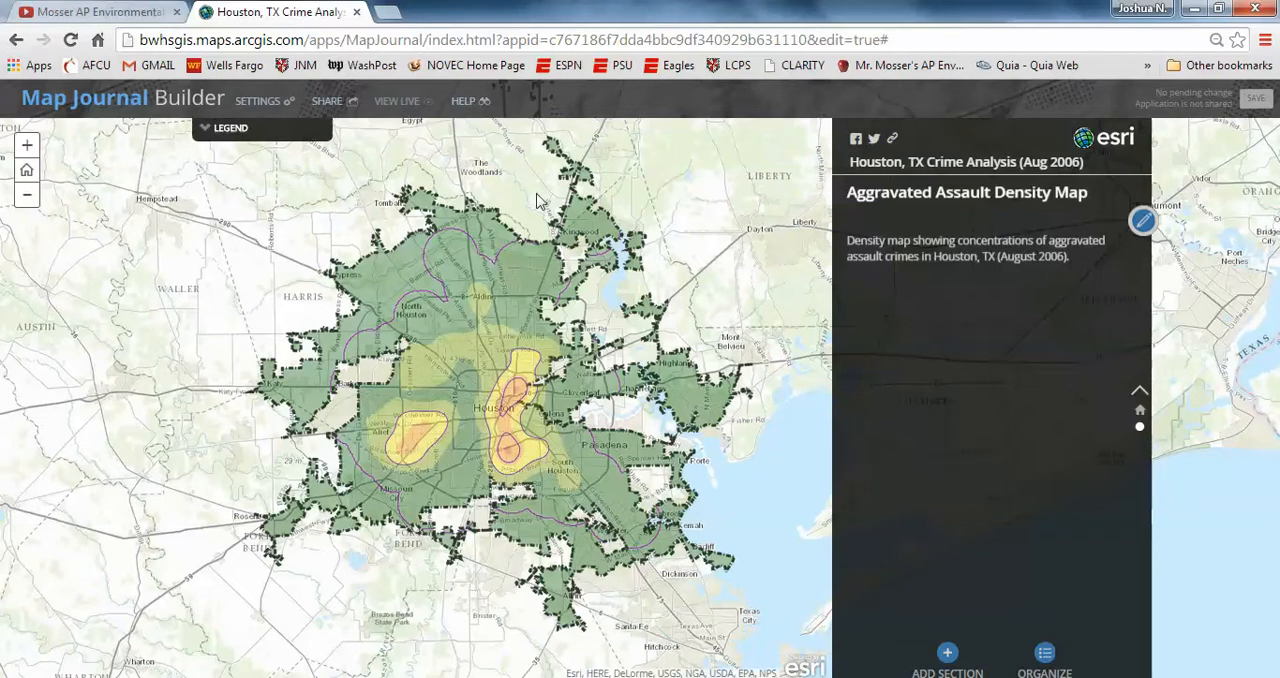
Step: Open My Content in a new browser tab and show the item details of the Houston, TX Crime Analysis web mapping application
left_click(390, 13)
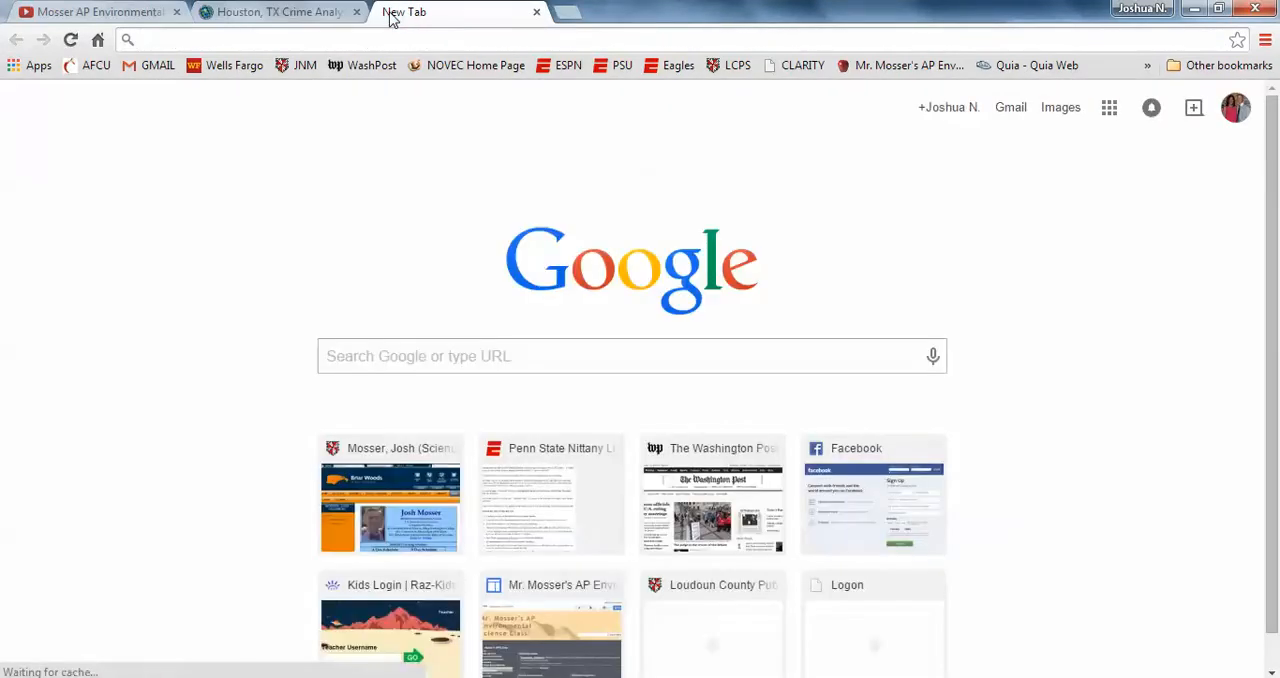
type("ar")
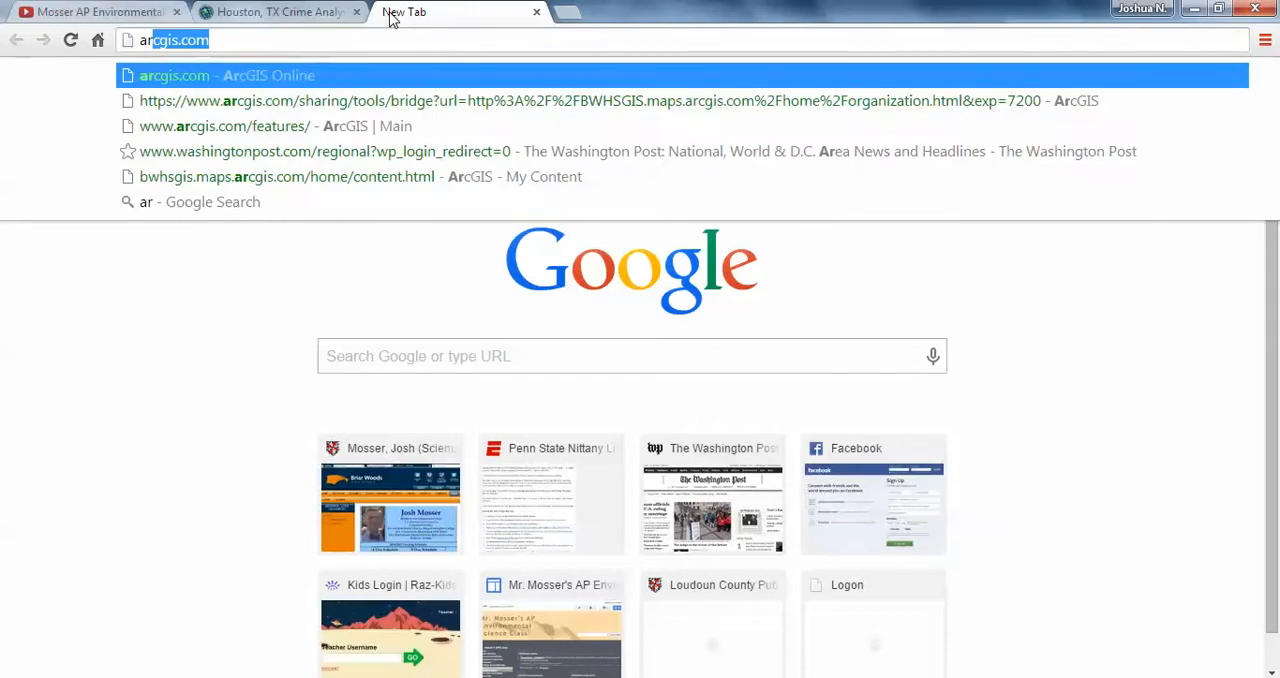
left_click(368, 176)
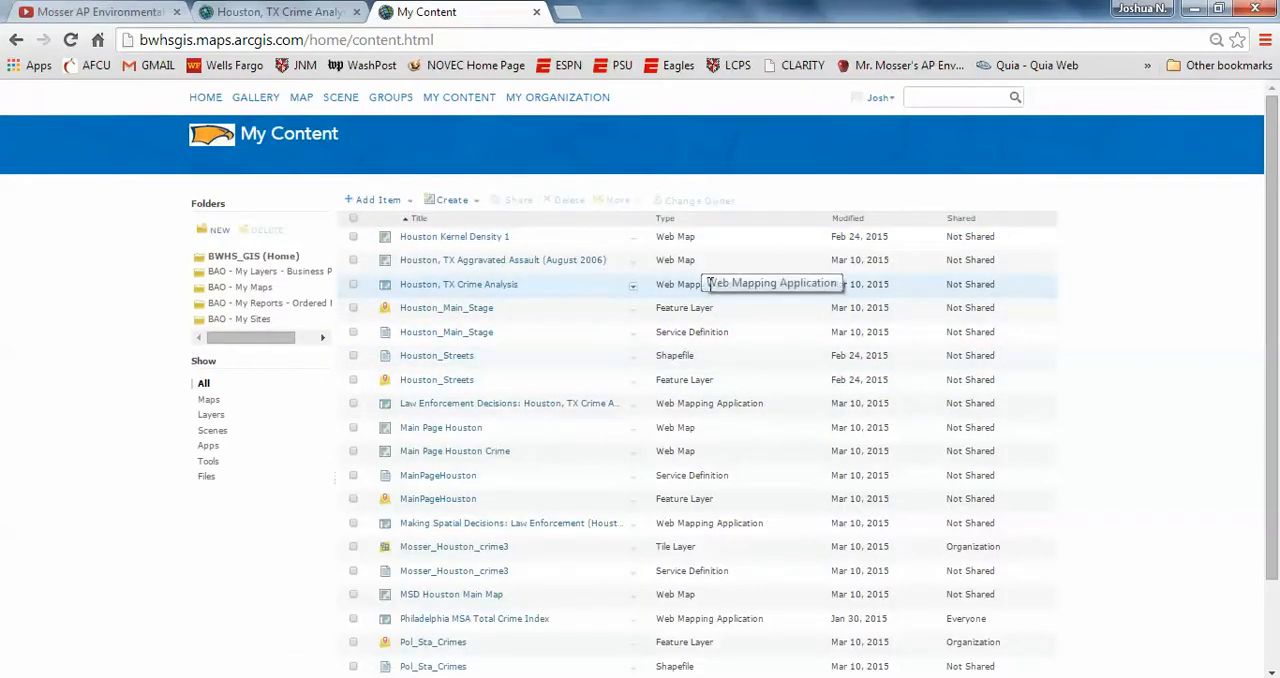
left_click(633, 288)
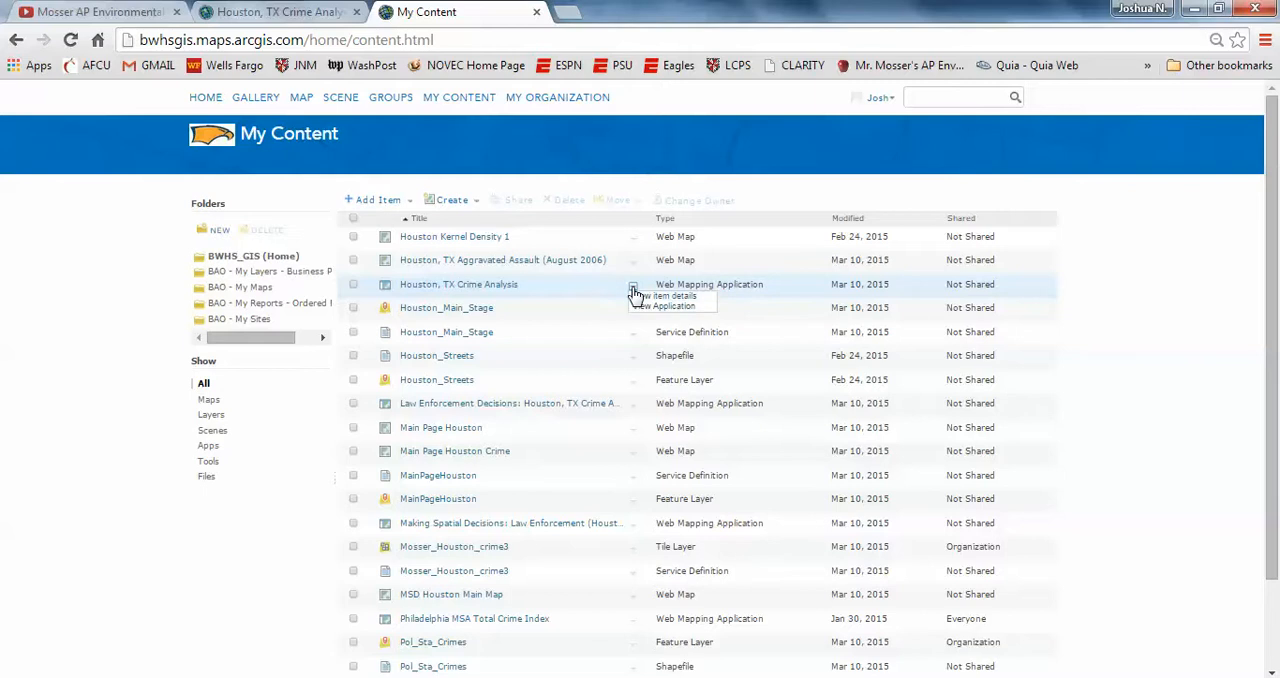
left_click(641, 297)
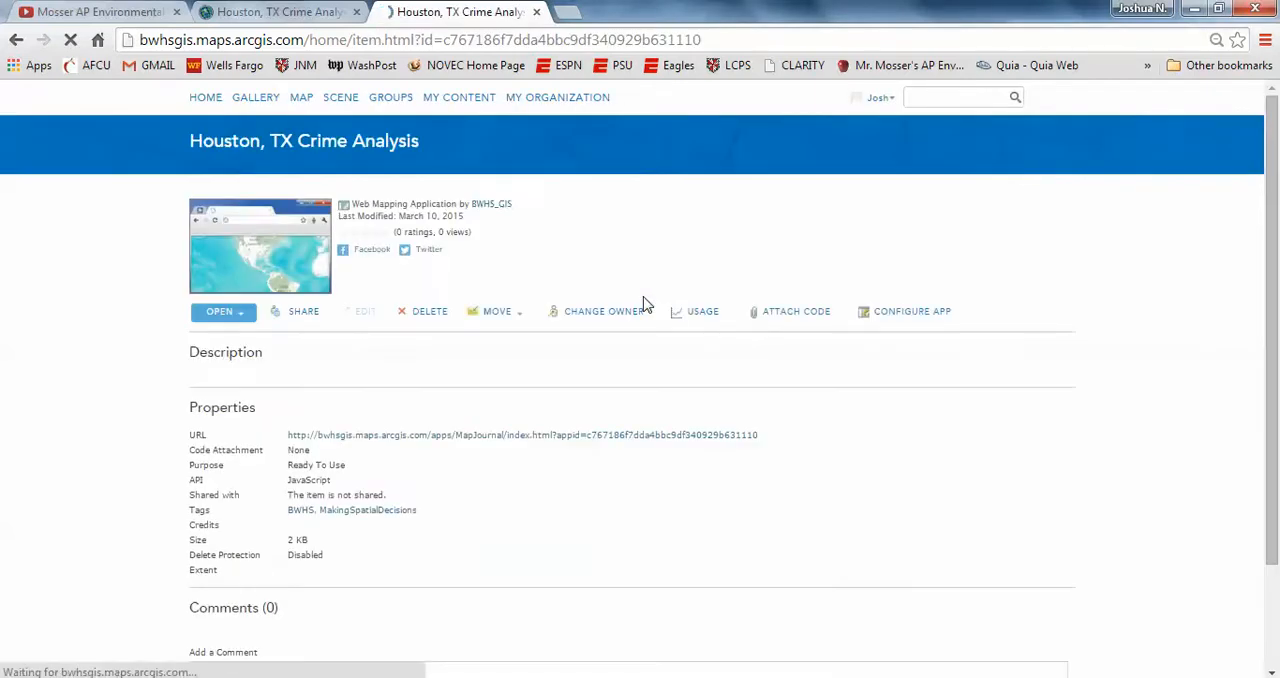
Step: Try out sharing the application with Everyone (public) and Briar Woods High School GIS, cancel the sharing, and return to the map journal
left_click(302, 316)
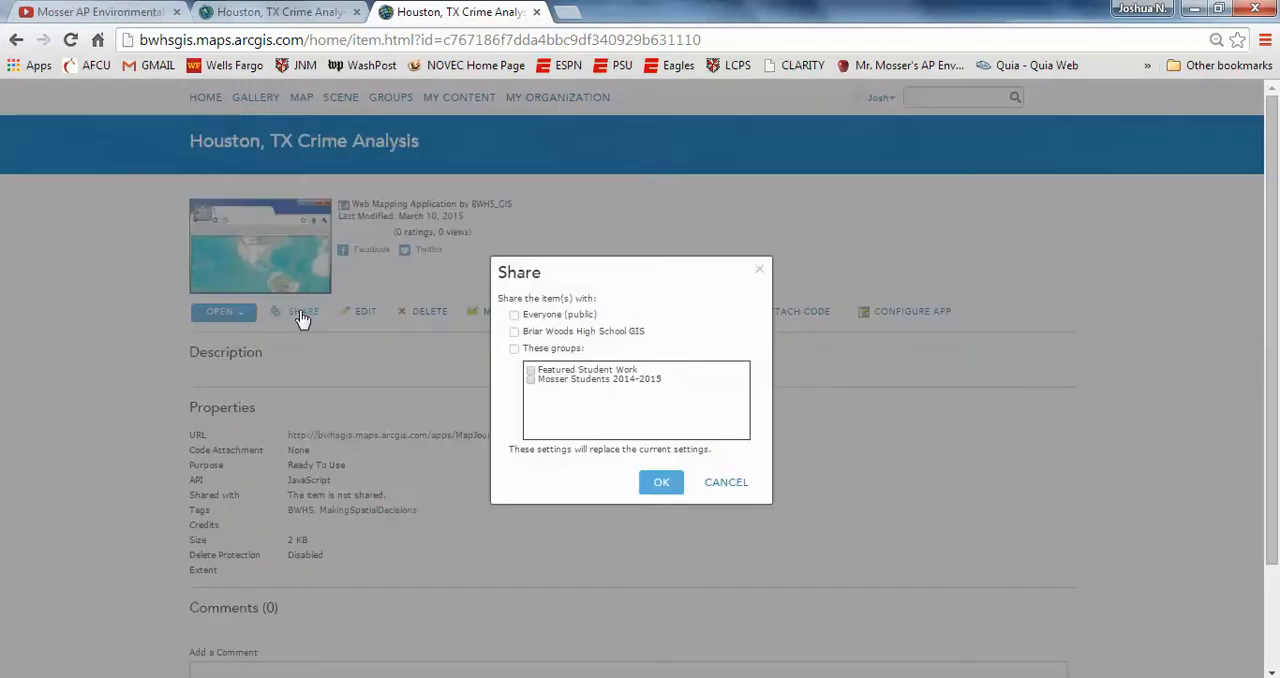
left_click(515, 316)
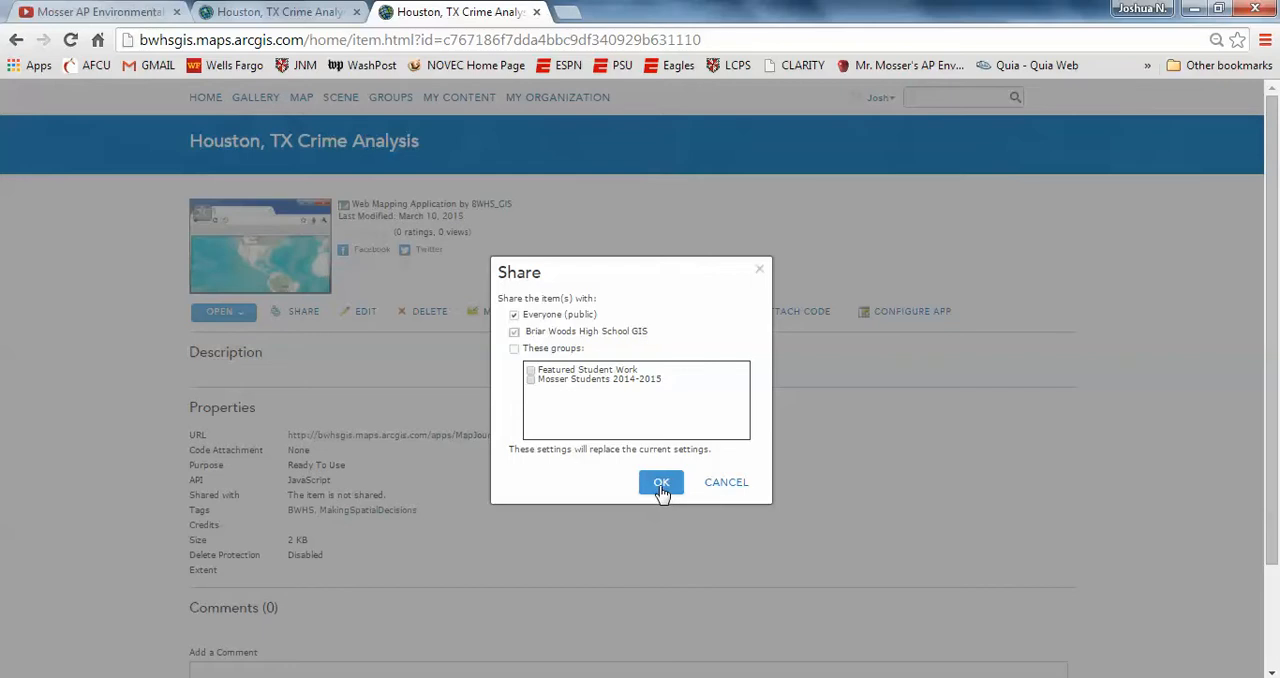
left_click(288, 12)
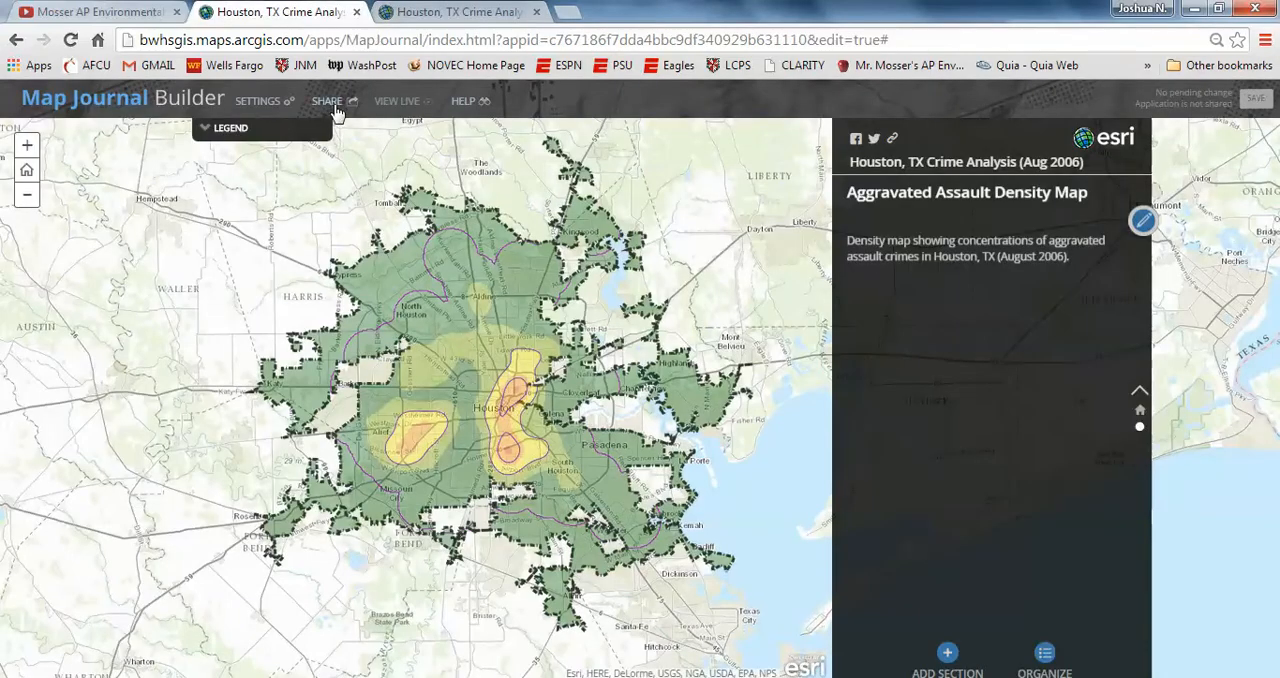
left_click(428, 14)
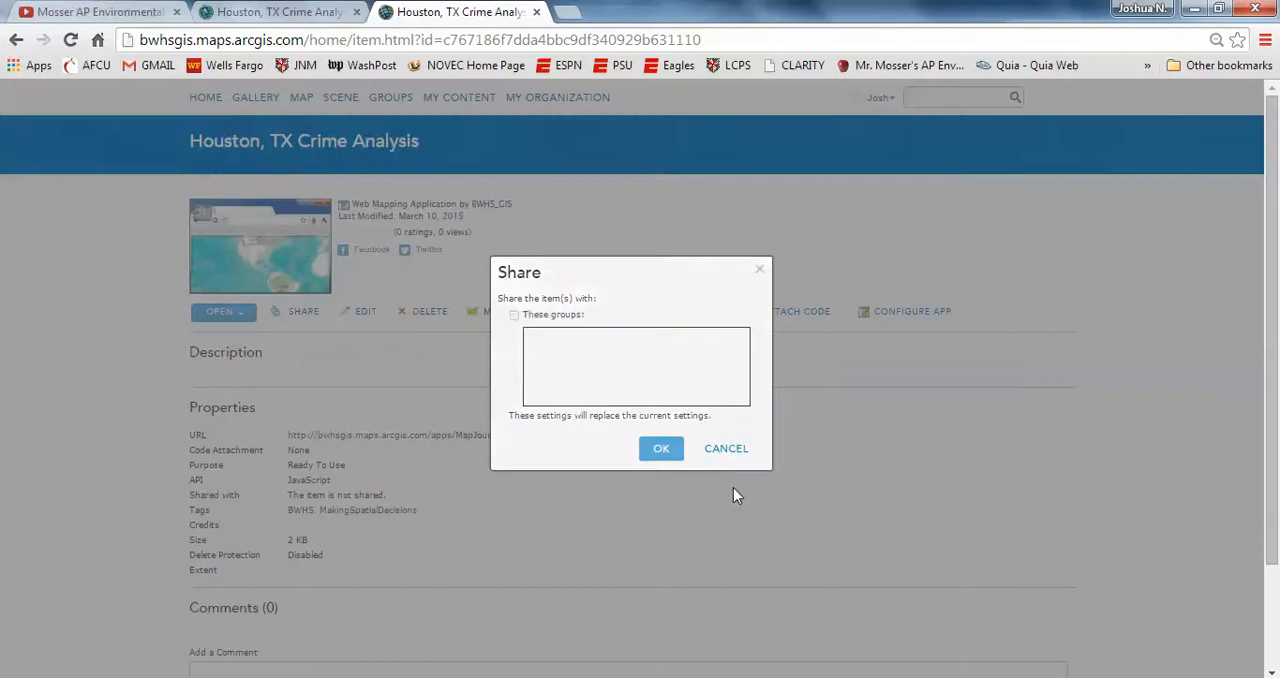
left_click(733, 487)
left_click(254, 20)
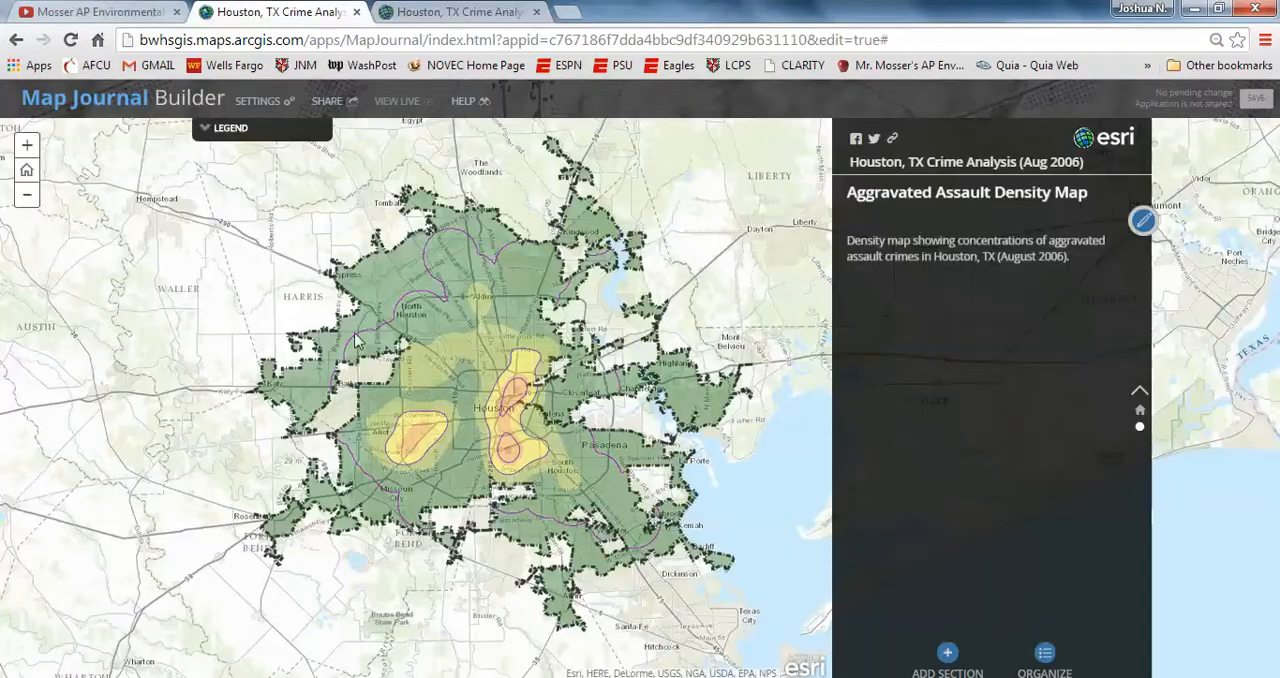